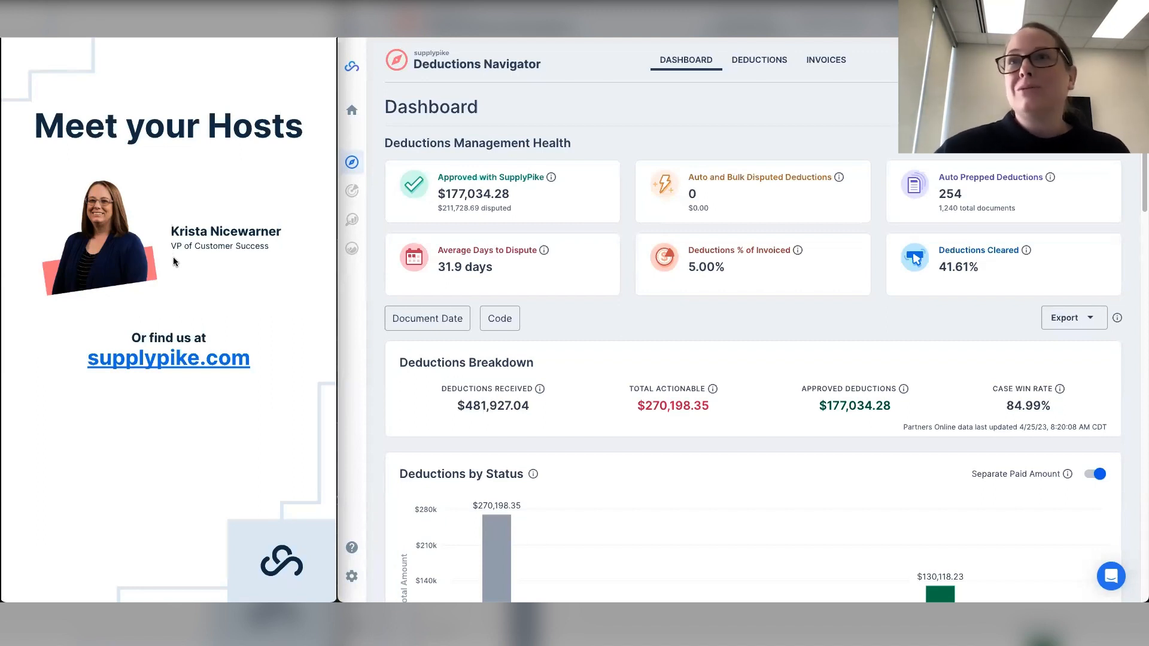
# Advance the slide deck from the hosts slide through the agenda and FAQs to the explanation of Target's unpaid invoices.
pyautogui.click(173, 259)
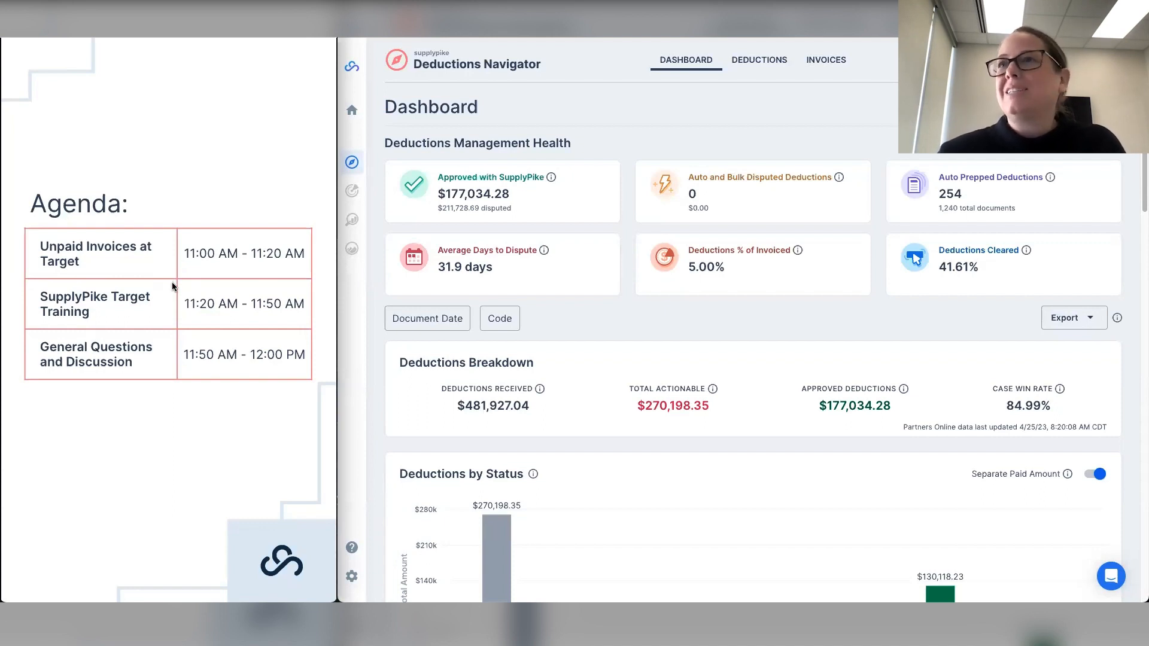
pyautogui.click(191, 254)
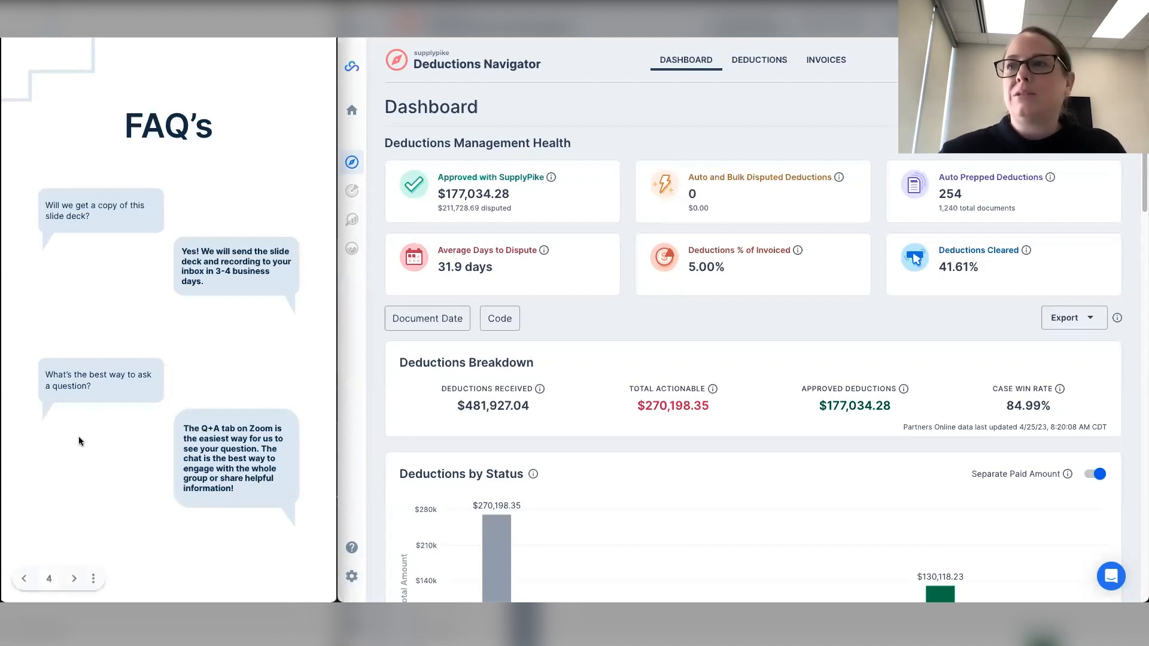
pyautogui.press('Right')
pyautogui.press('Right')
pyautogui.press('Left')
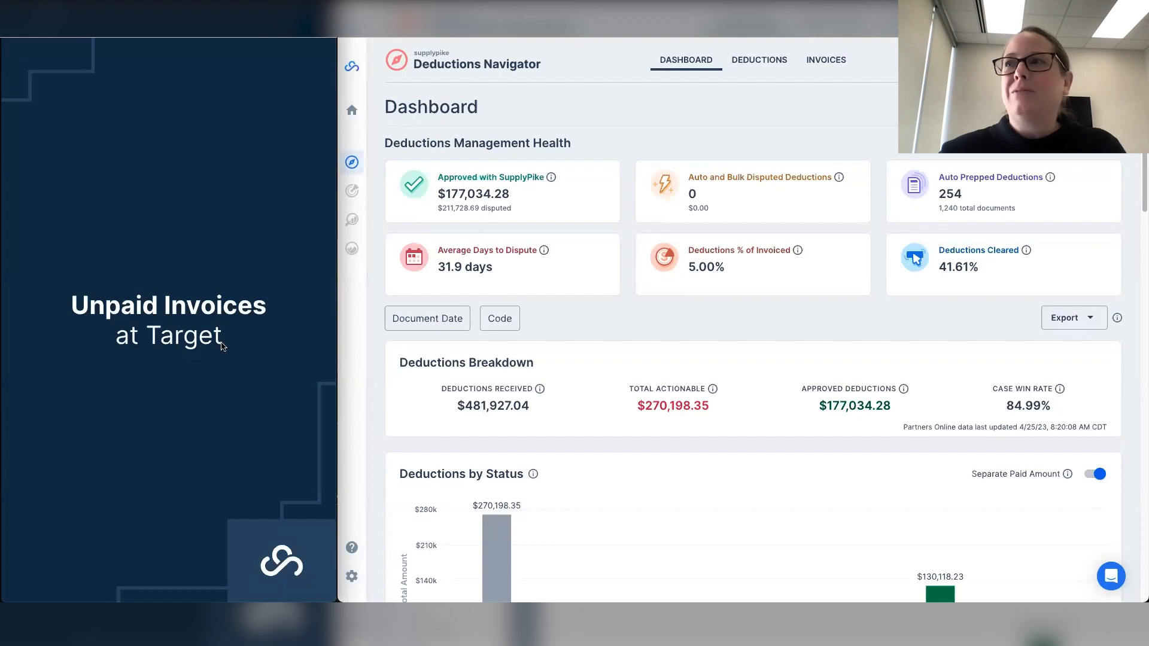
pyautogui.press('Right')
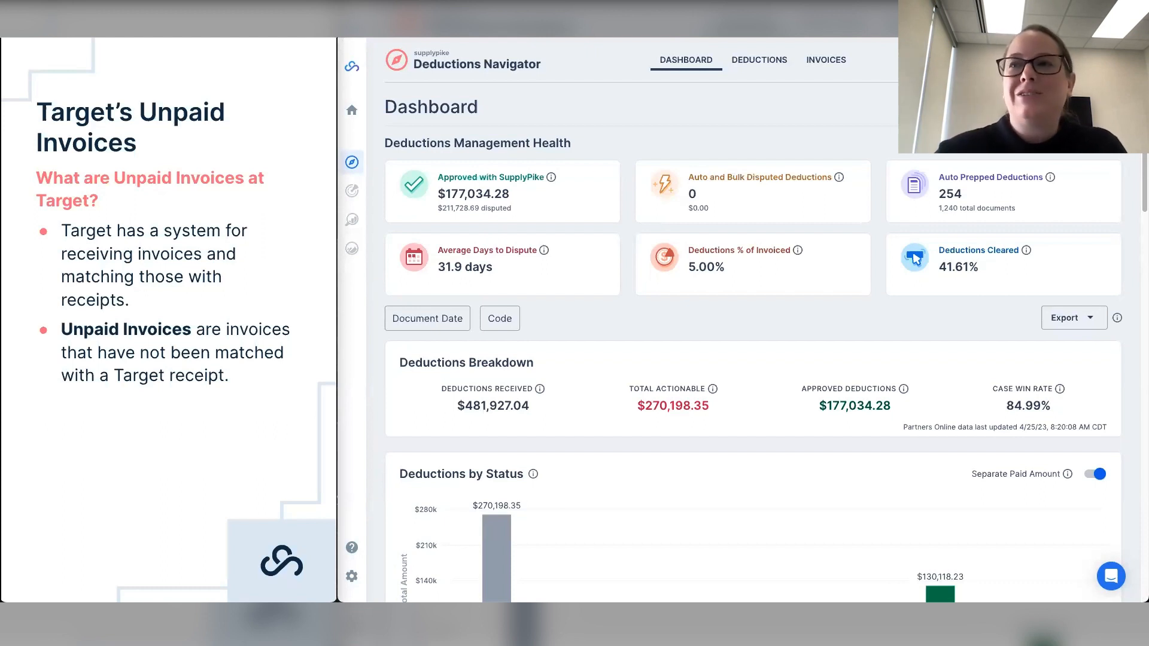
# Go through the slides on Target's process for matching invoices with receipts, up to the Receipt/Invoice Matching System flowchart.
pyautogui.click(103, 357)
pyautogui.click(103, 357)
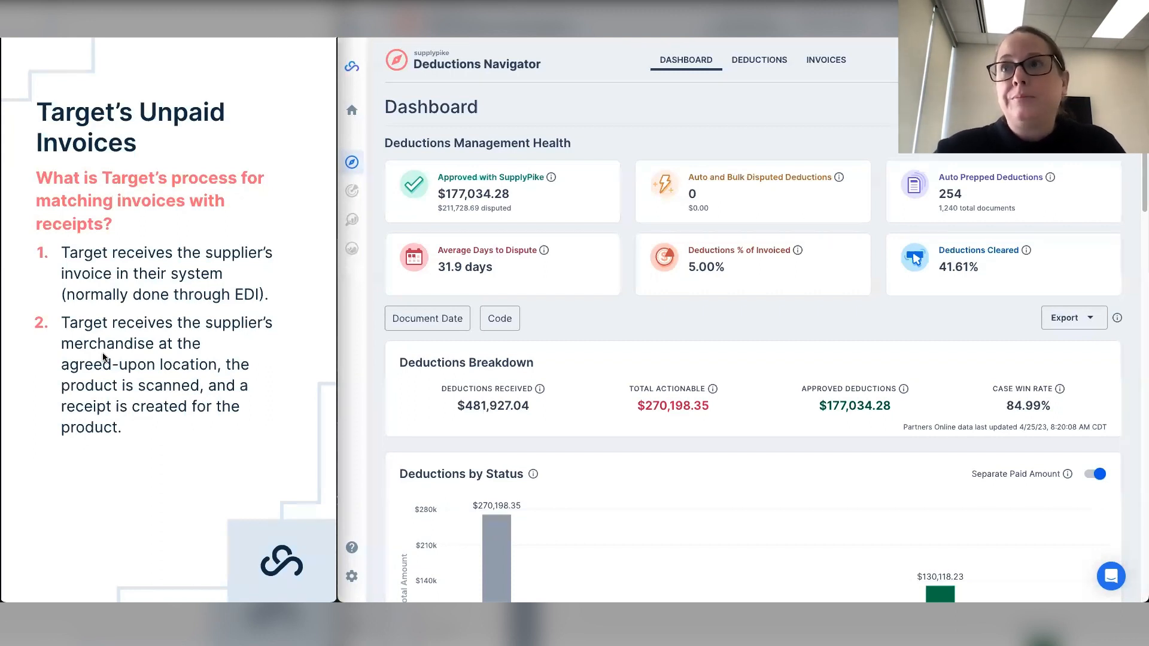
pyautogui.click(103, 351)
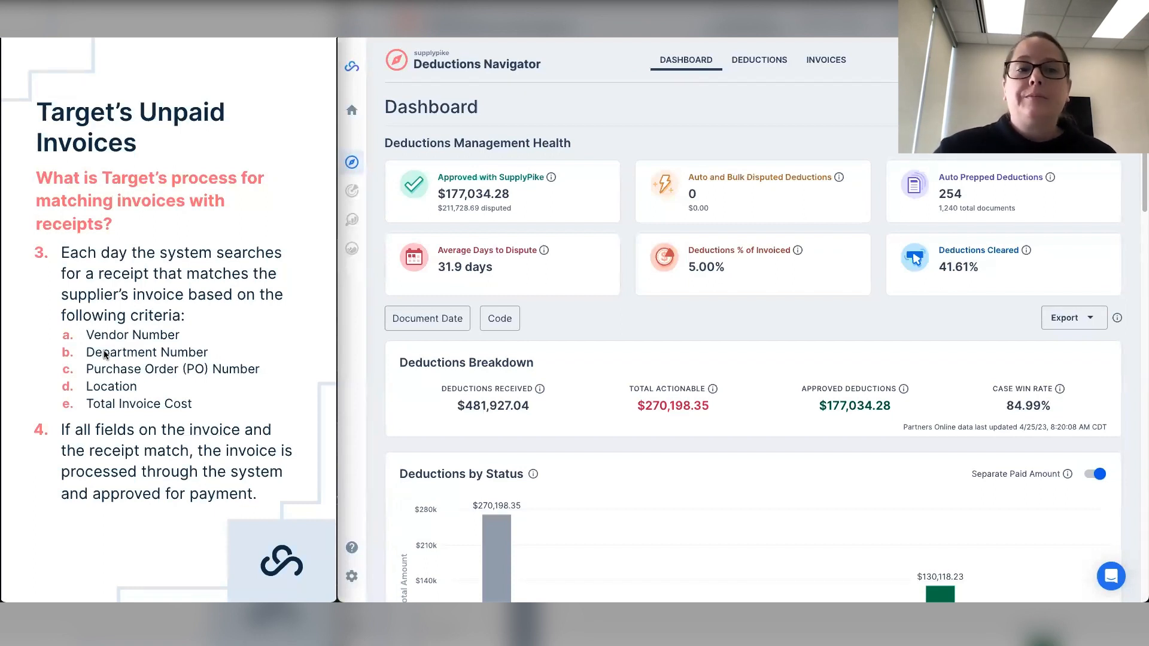
pyautogui.press('Right')
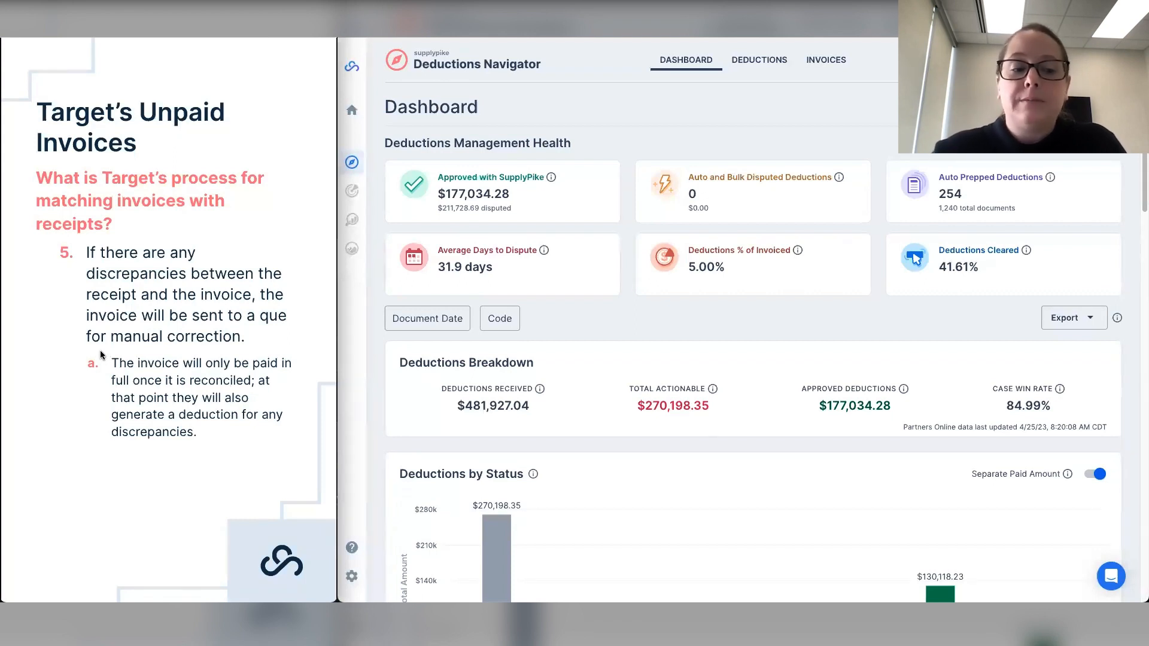
pyautogui.click(101, 351)
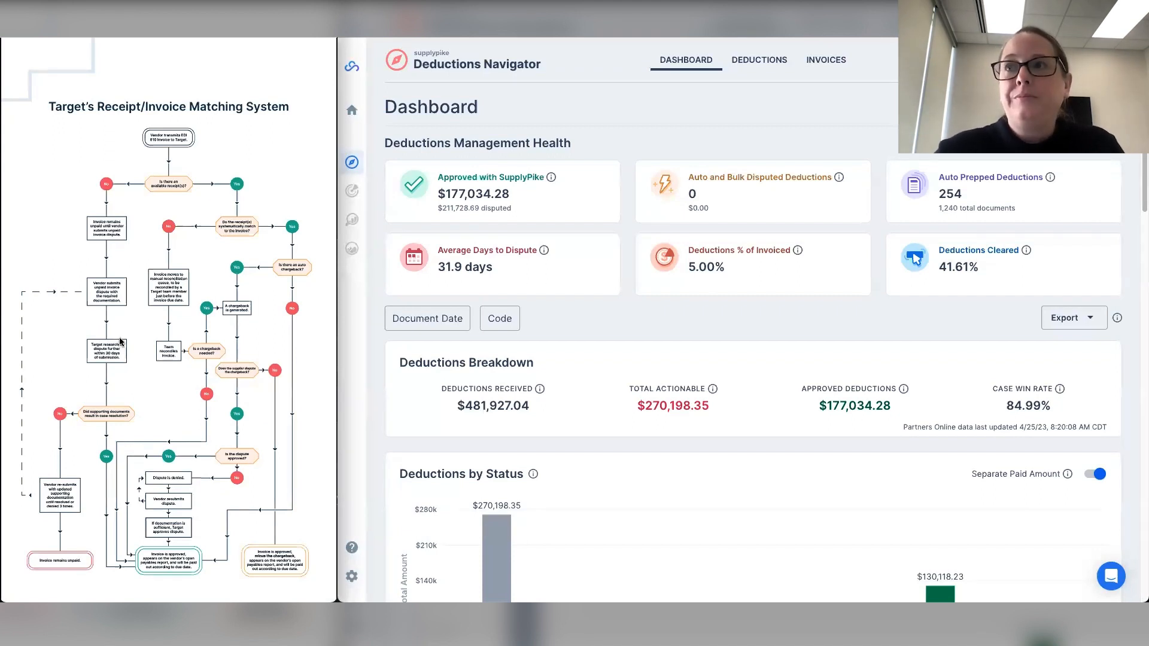
# Advance the slides past the product training agenda and covered topics to the Invoices List View slide.
pyautogui.click(123, 342)
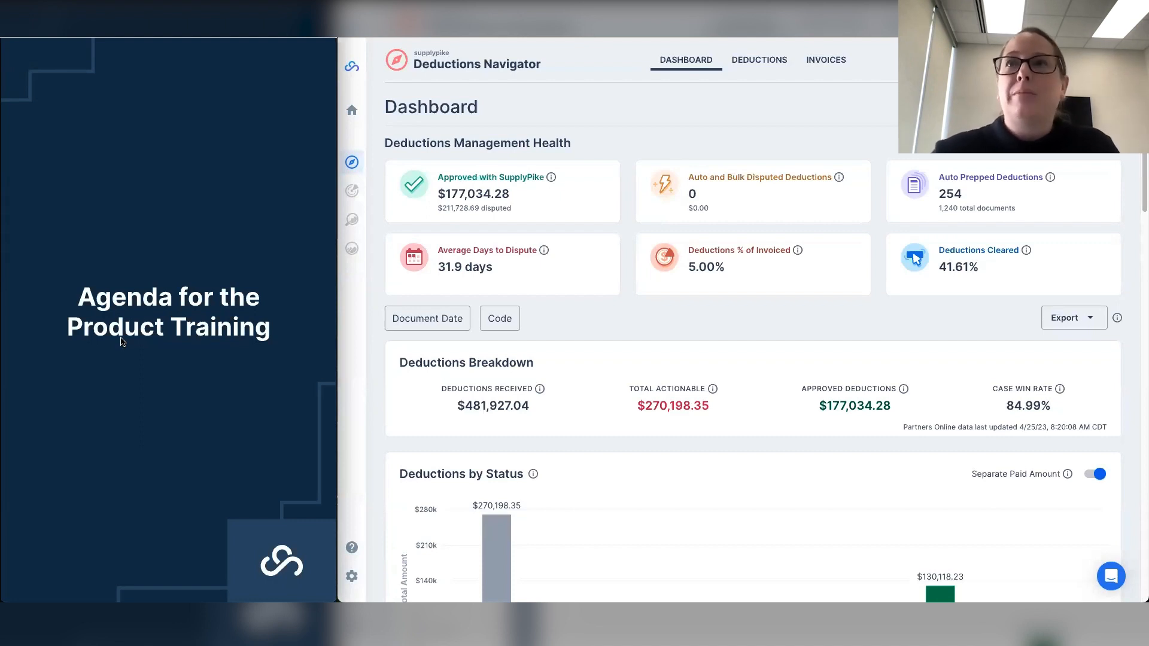
pyautogui.click(121, 338)
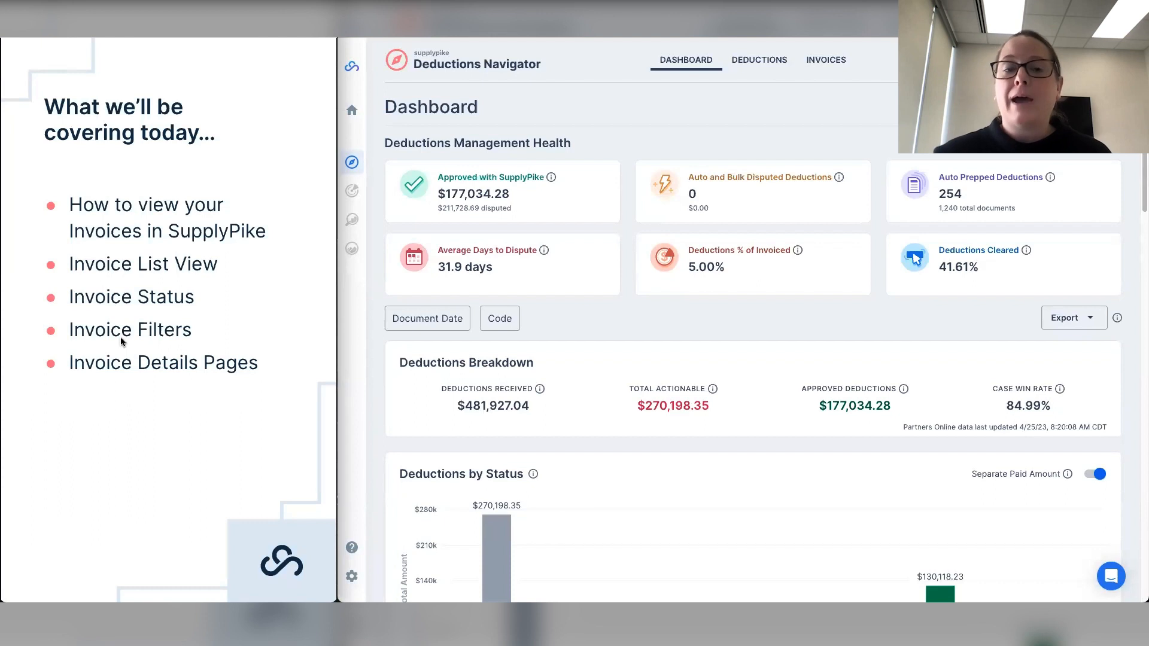
pyautogui.click(121, 338)
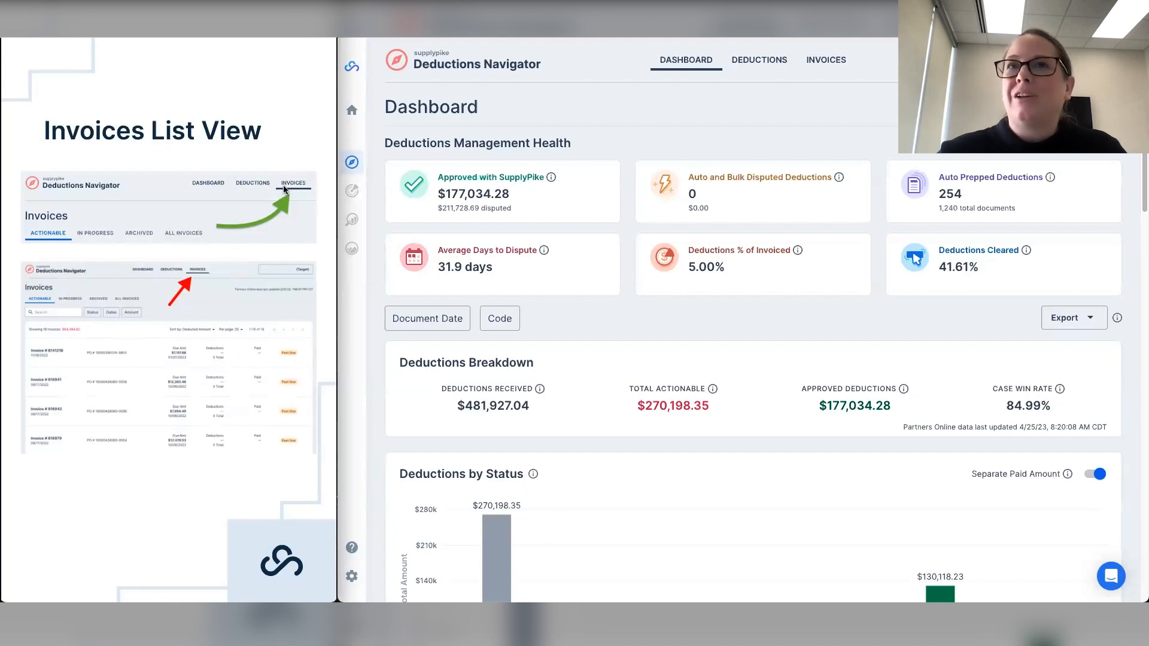
# Open the Invoices page in Deductions Navigator and bring the slides to the Invoices List View slide showing the highlighted list categories.
pyautogui.click(820, 61)
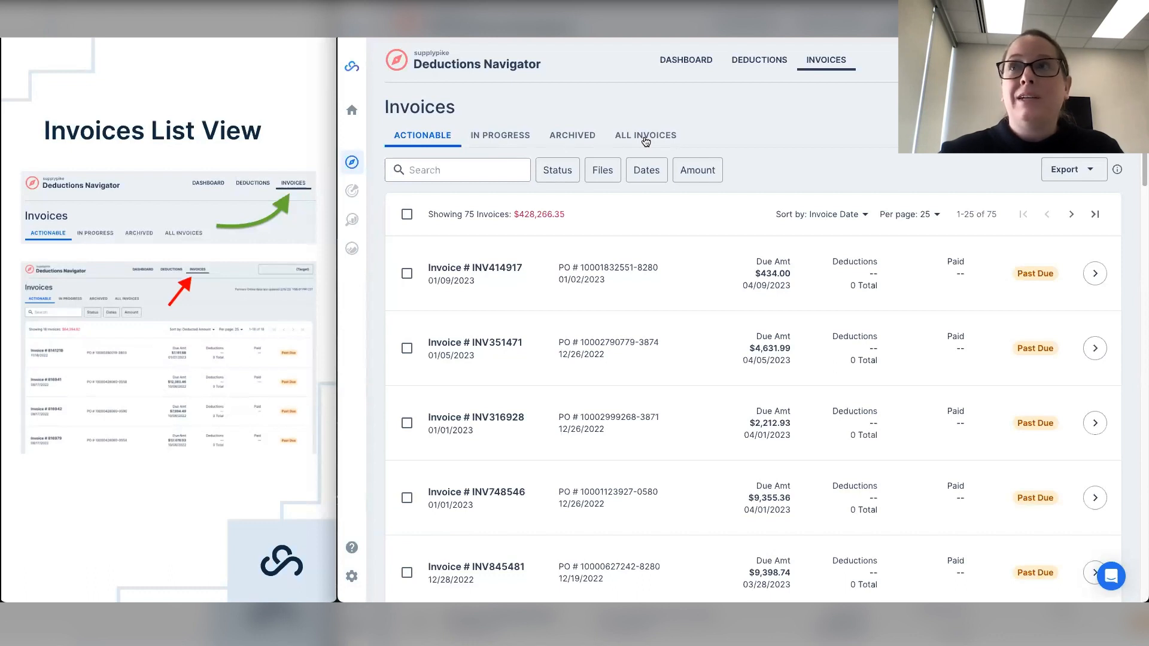
pyautogui.click(279, 82)
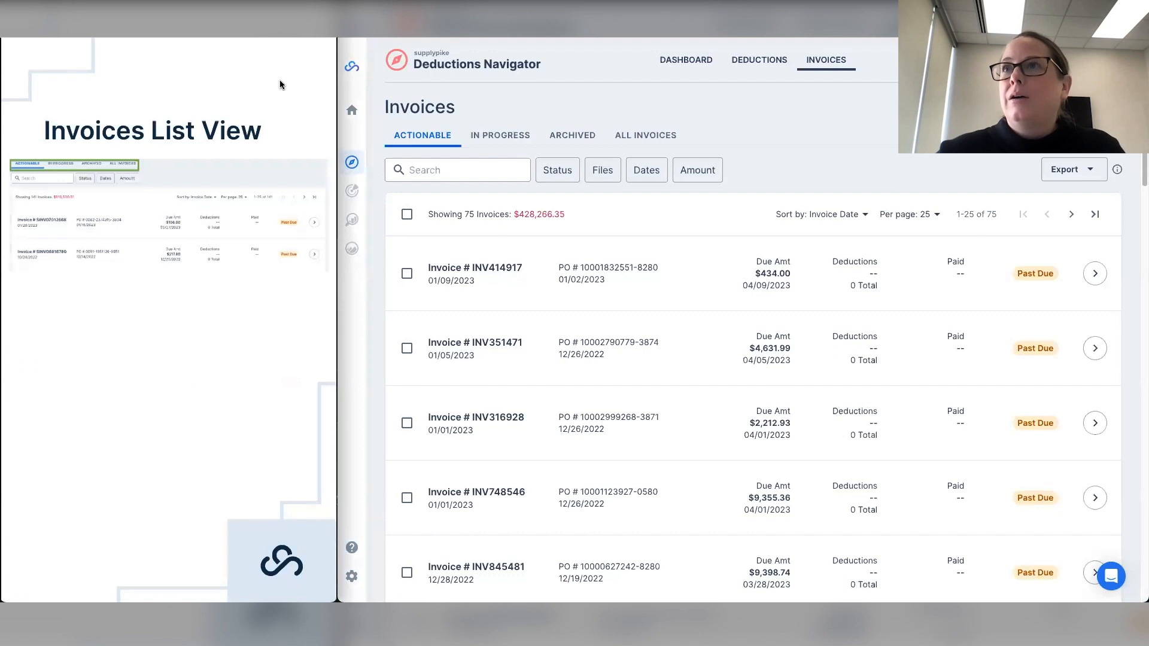
pyautogui.click(280, 83)
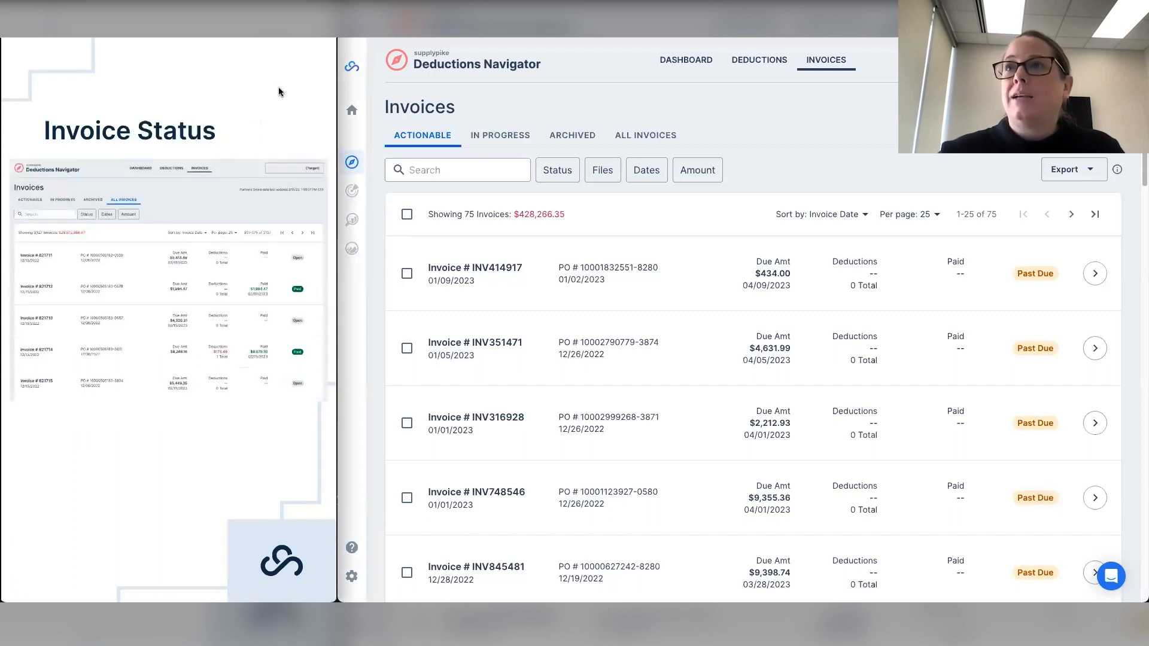
pyautogui.press('Left')
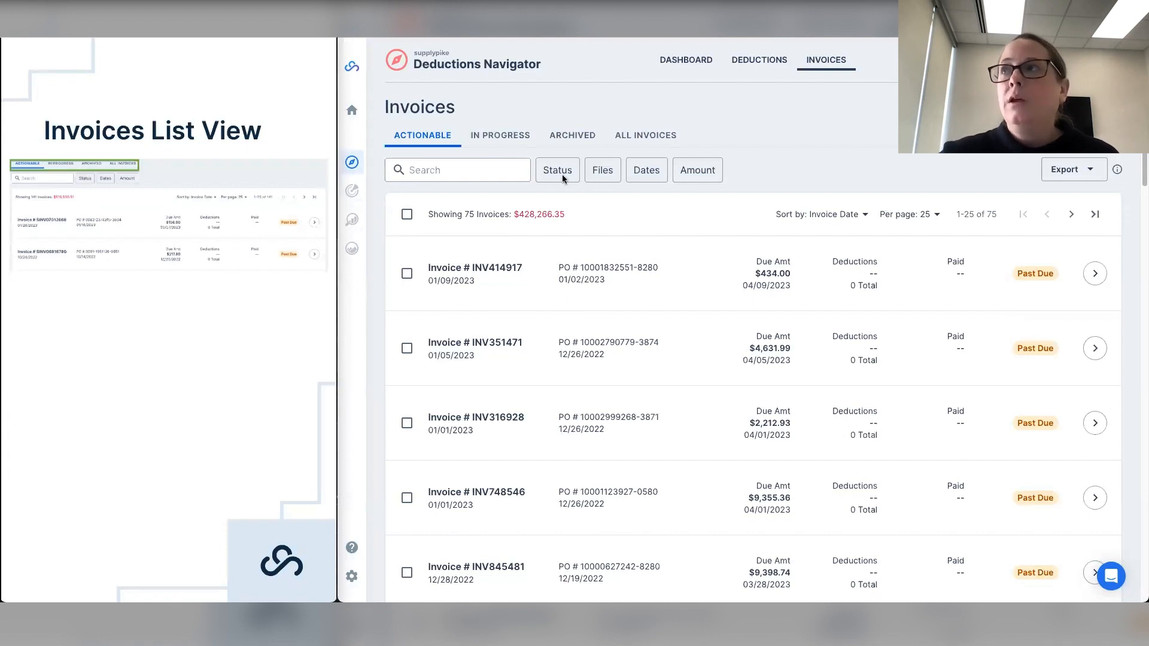
# Open the first In Progress invoice, examine its Case Information, and return to the invoice list.
pyautogui.click(481, 137)
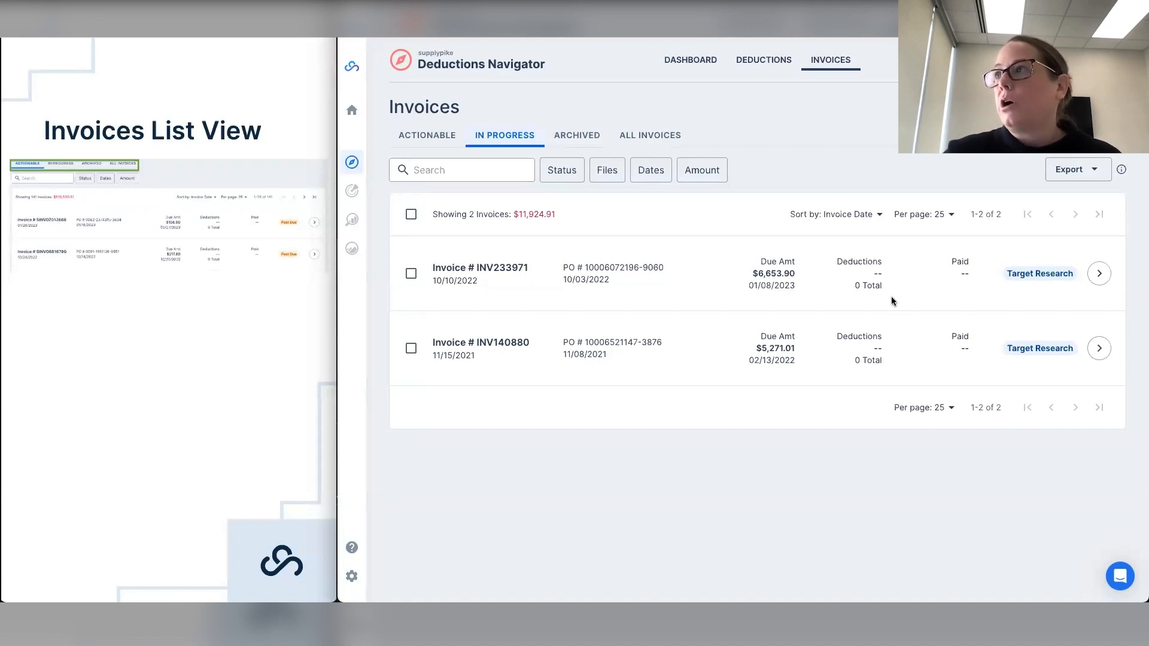
pyautogui.click(1099, 273)
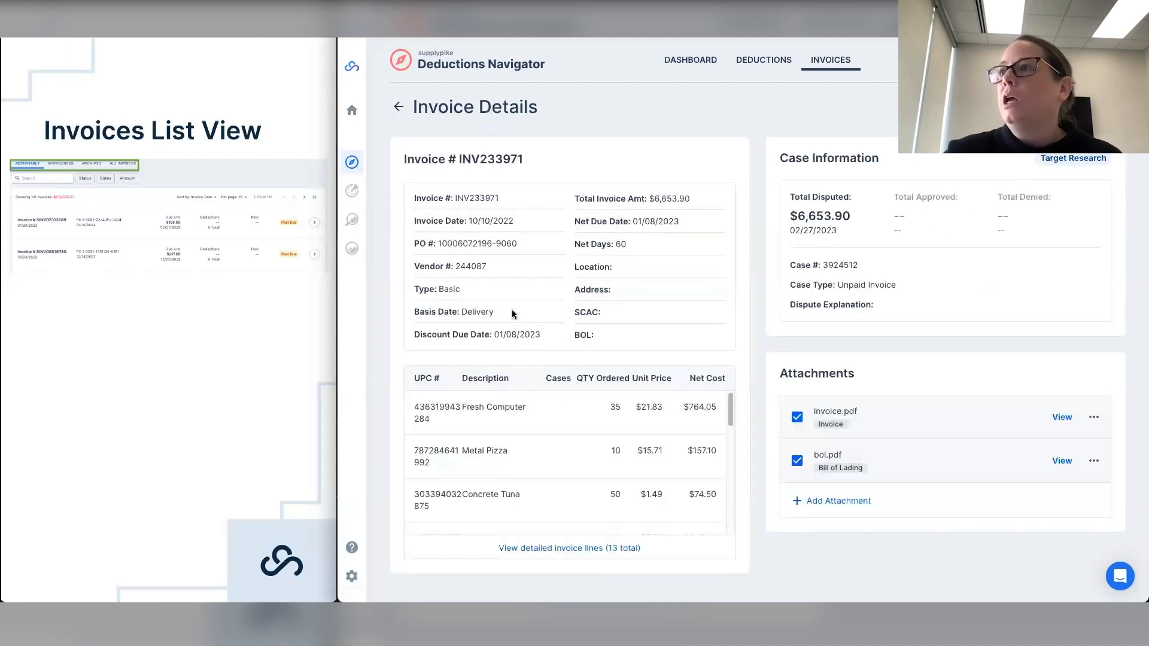
pyautogui.moveTo(784, 159); pyautogui.dragTo(881, 157)
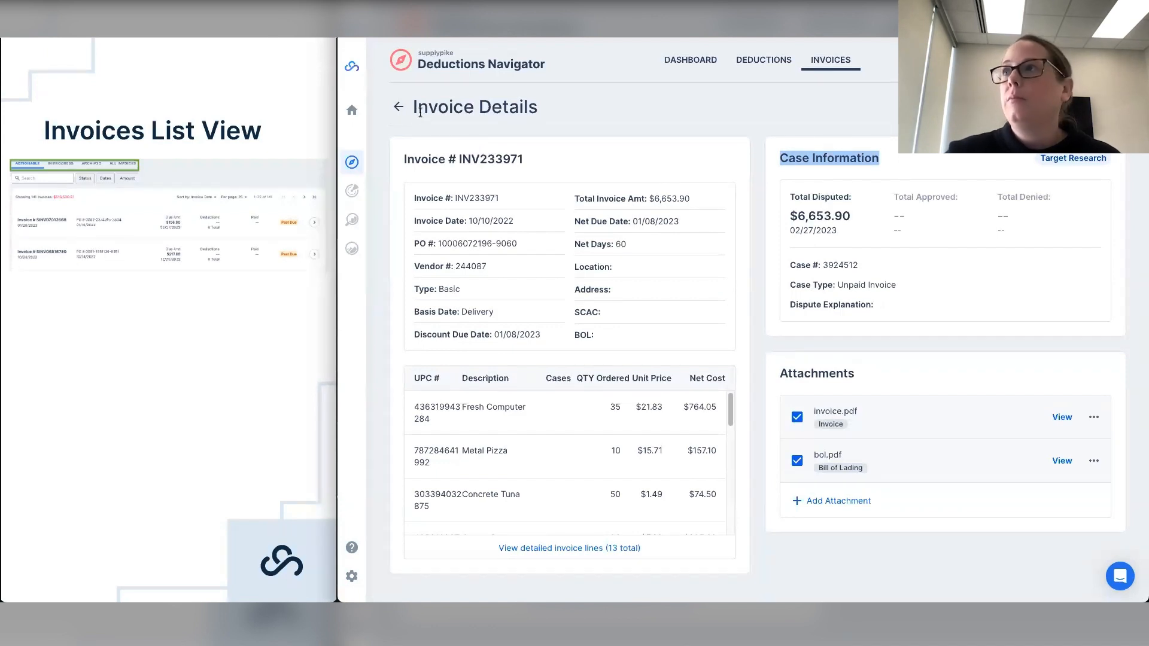
pyautogui.click(399, 107)
# View the archived invoices filtered by Denied status, and remove the status filter again.
pyautogui.click(563, 137)
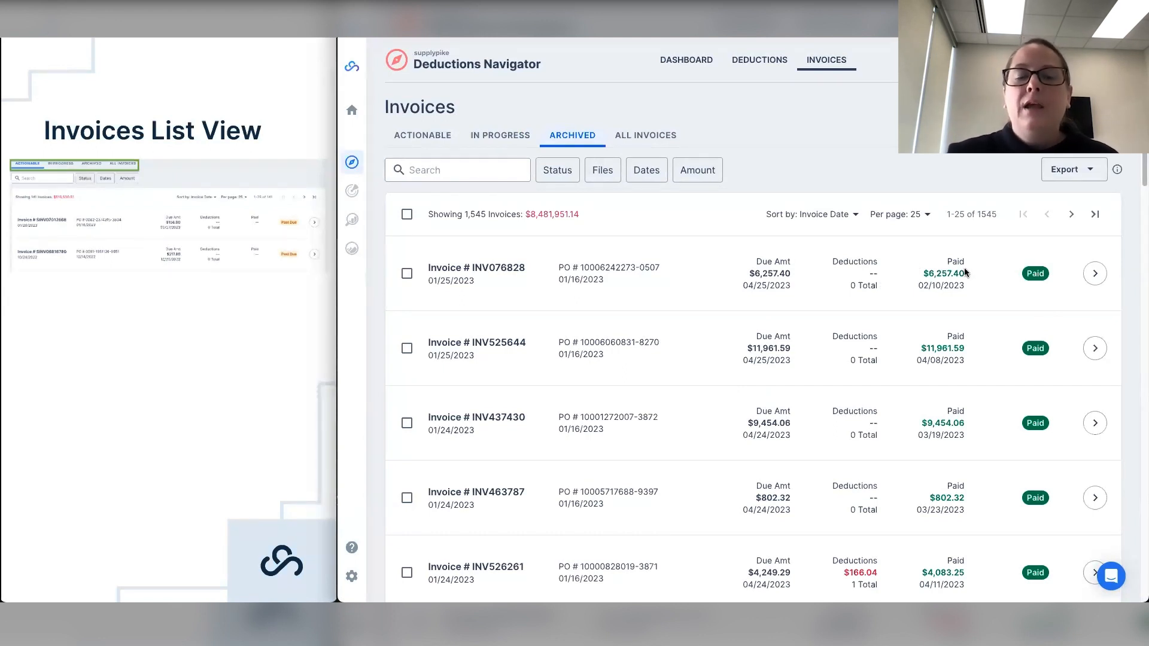
pyautogui.click(559, 174)
pyautogui.click(574, 233)
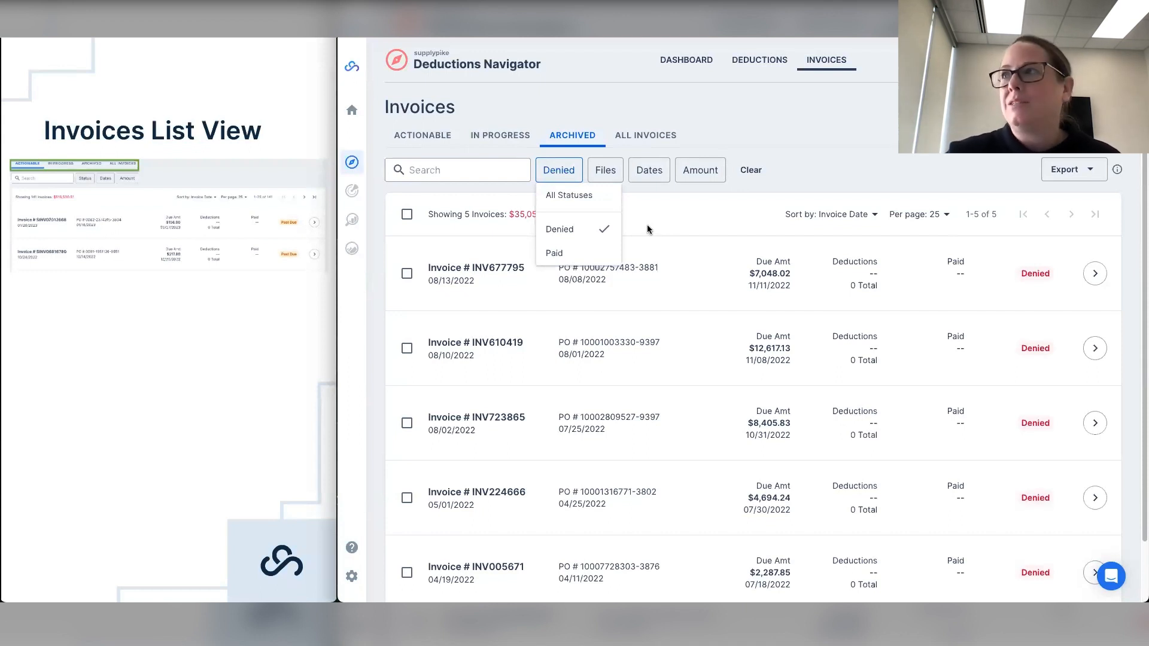
pyautogui.click(591, 229)
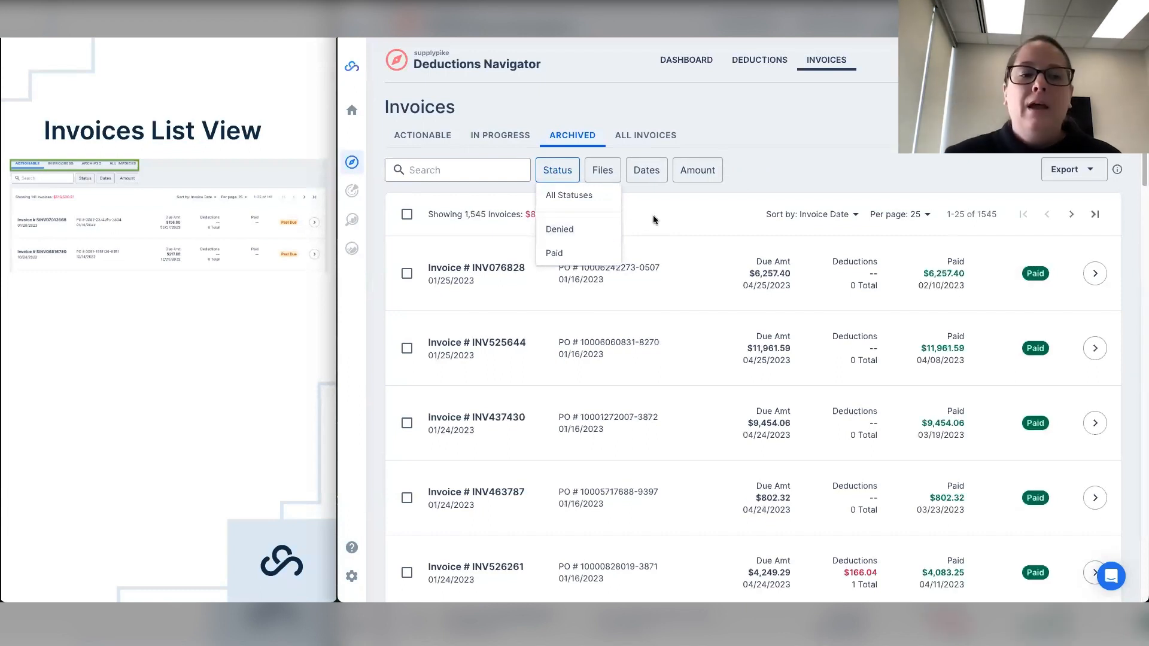
pyautogui.click(654, 210)
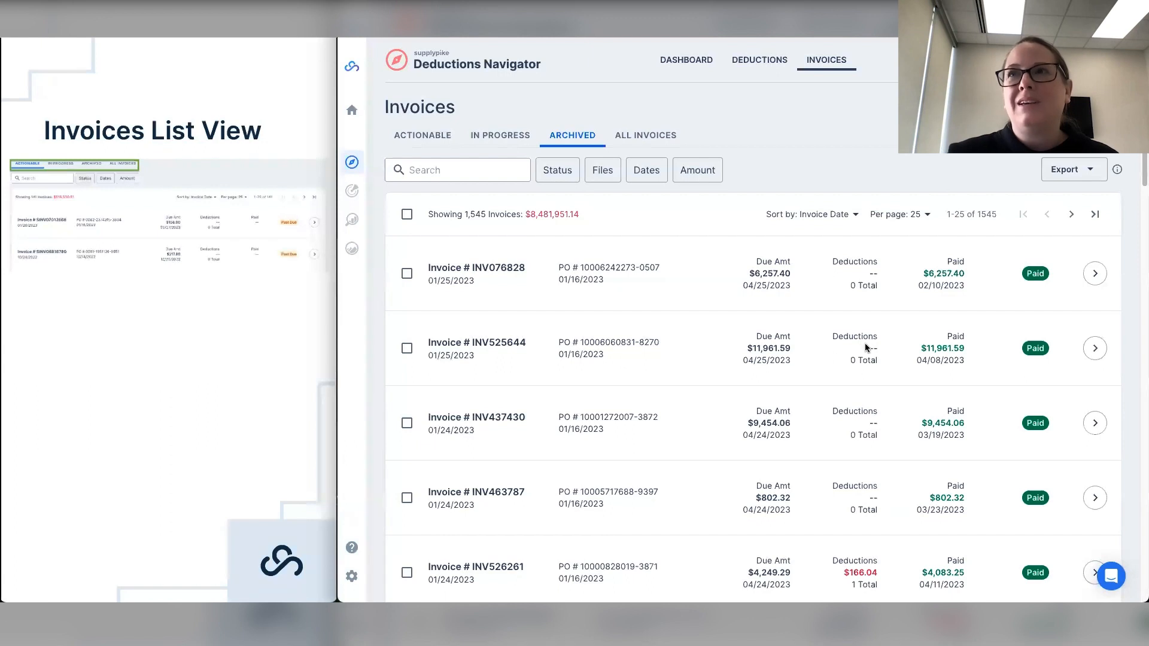
# Advance the slides to Invoice Status and display the list of all invoices.
pyautogui.click(224, 359)
pyautogui.click(224, 359)
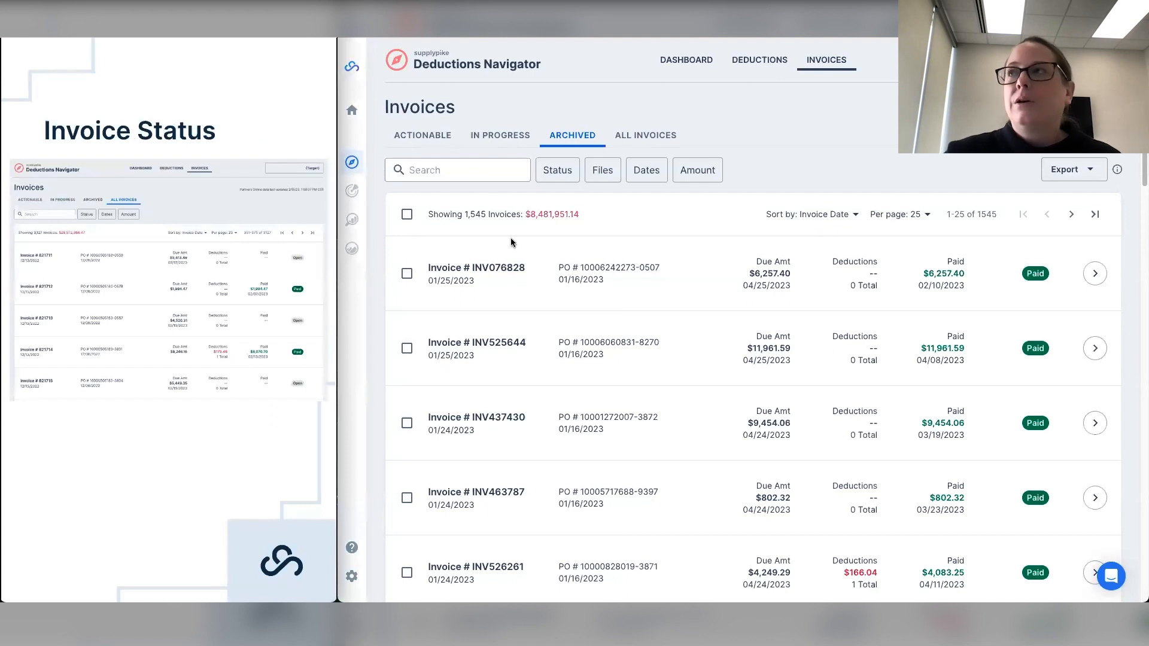
pyautogui.click(637, 136)
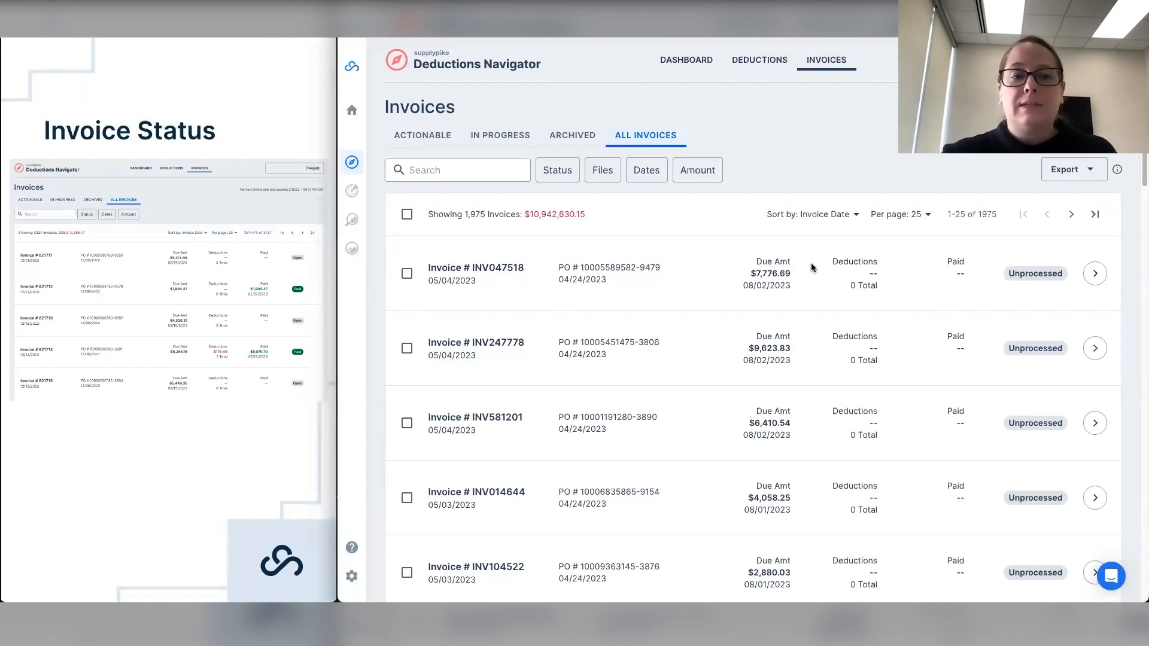
# Advance to the Invoice Filters slide and examine the date filter options, including the start date calendar for invoice dates.
pyautogui.click(249, 116)
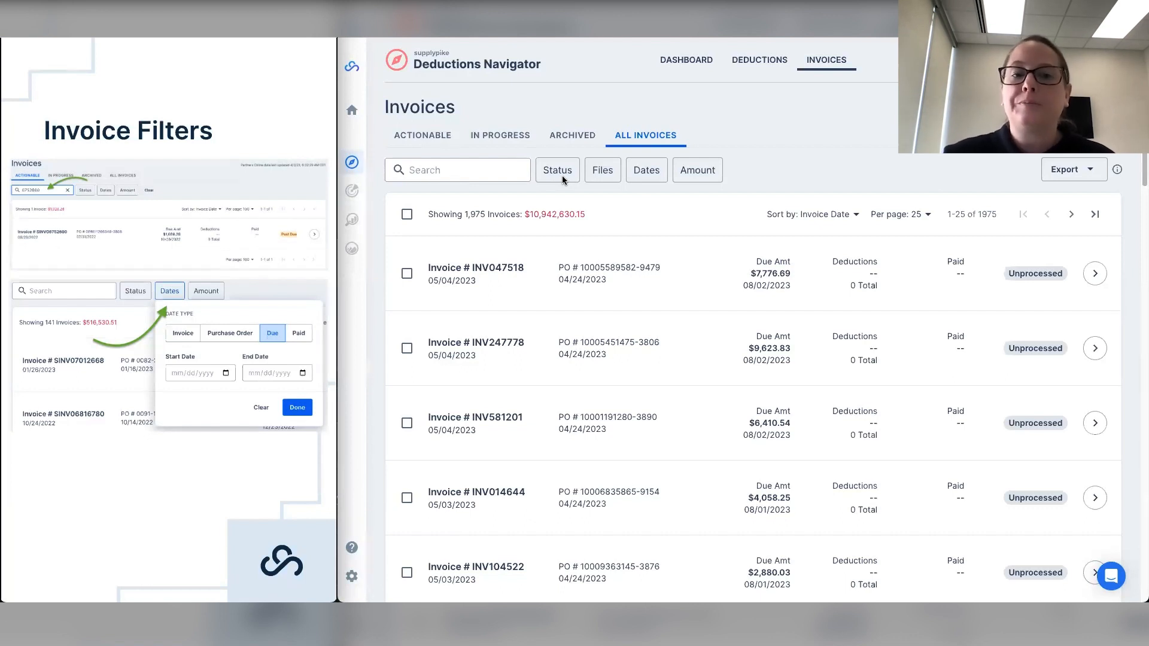
pyautogui.click(645, 176)
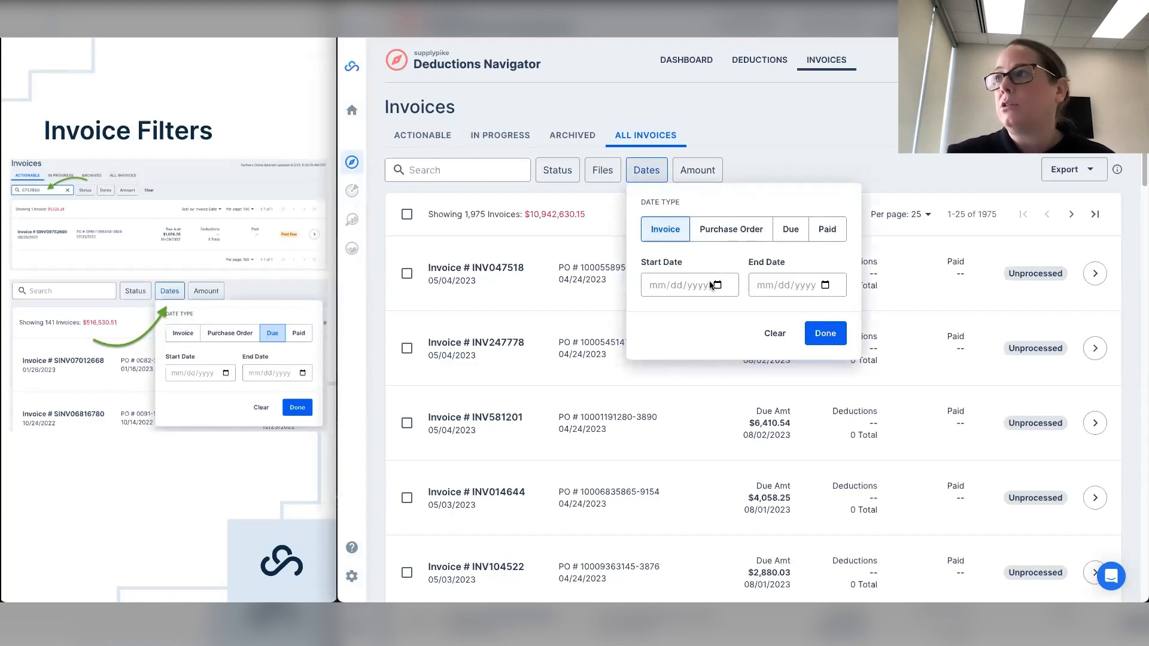
pyautogui.click(717, 284)
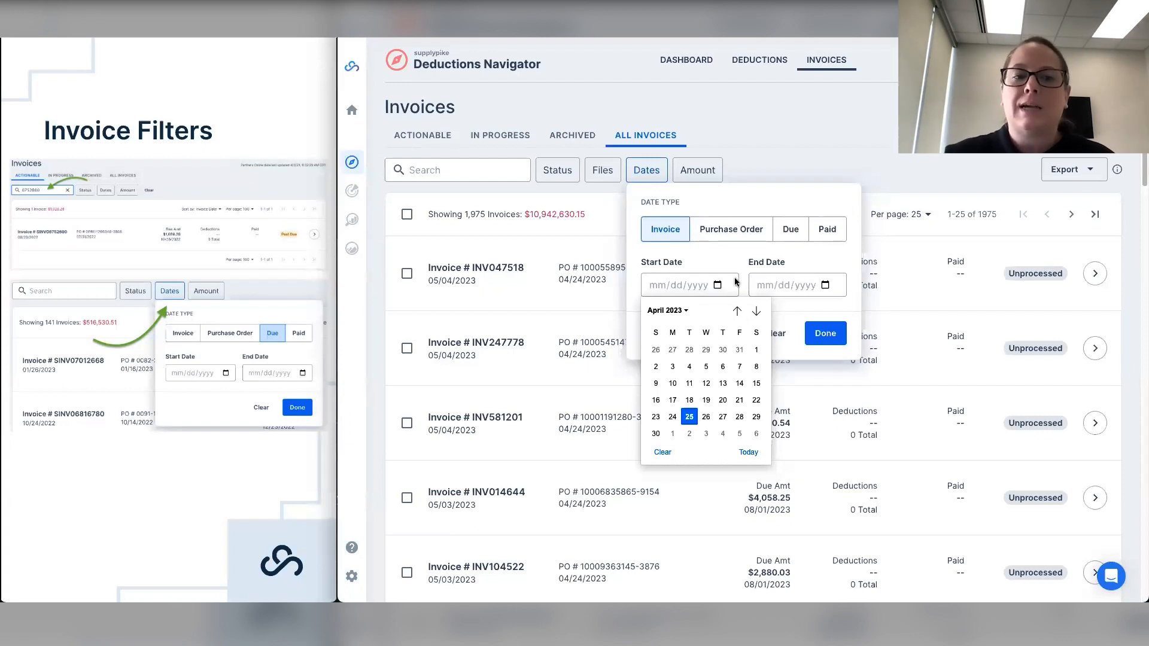
pyautogui.click(726, 261)
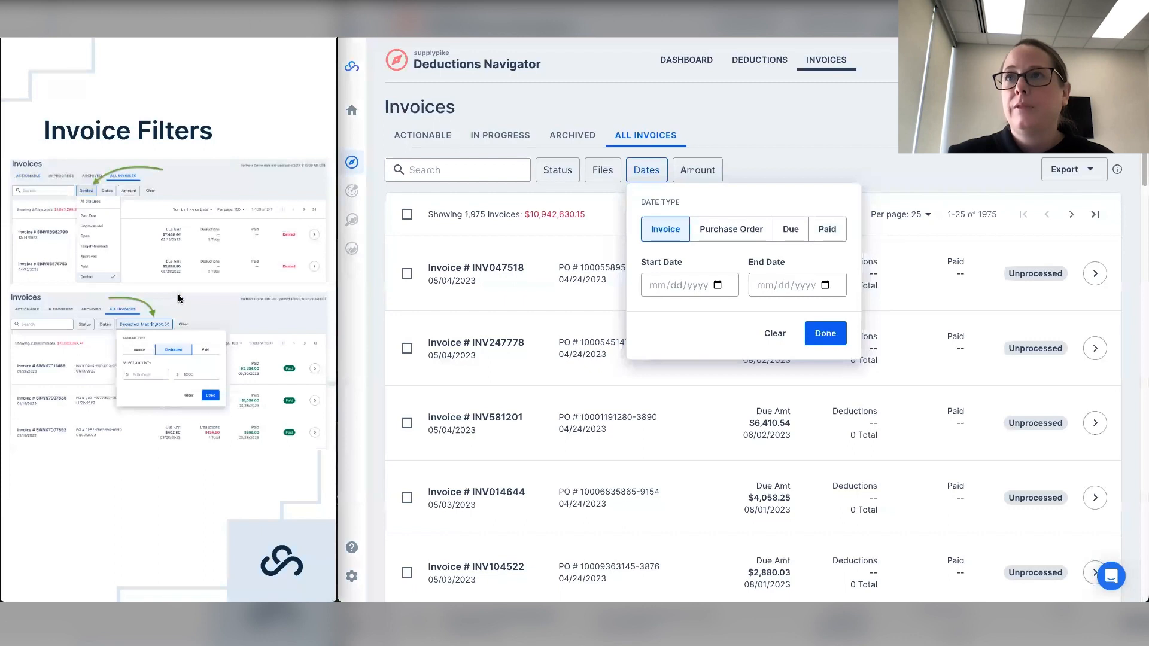
# Compare the status filter options available for all invoices with those for archived invoices.
pyautogui.click(551, 179)
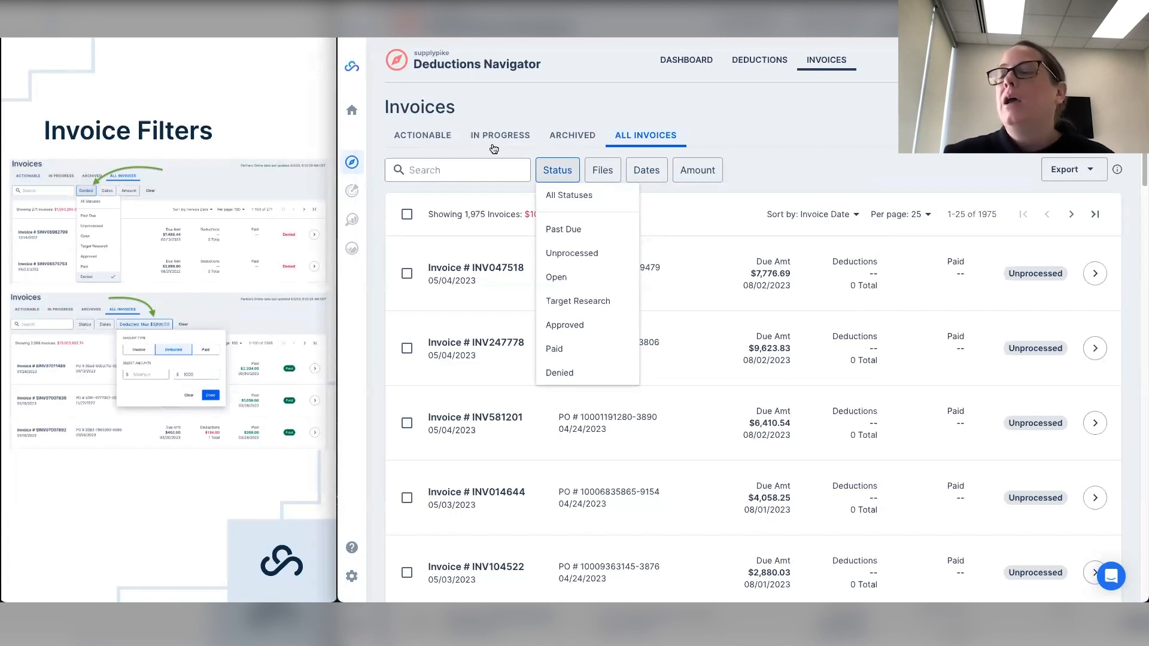
pyautogui.click(560, 139)
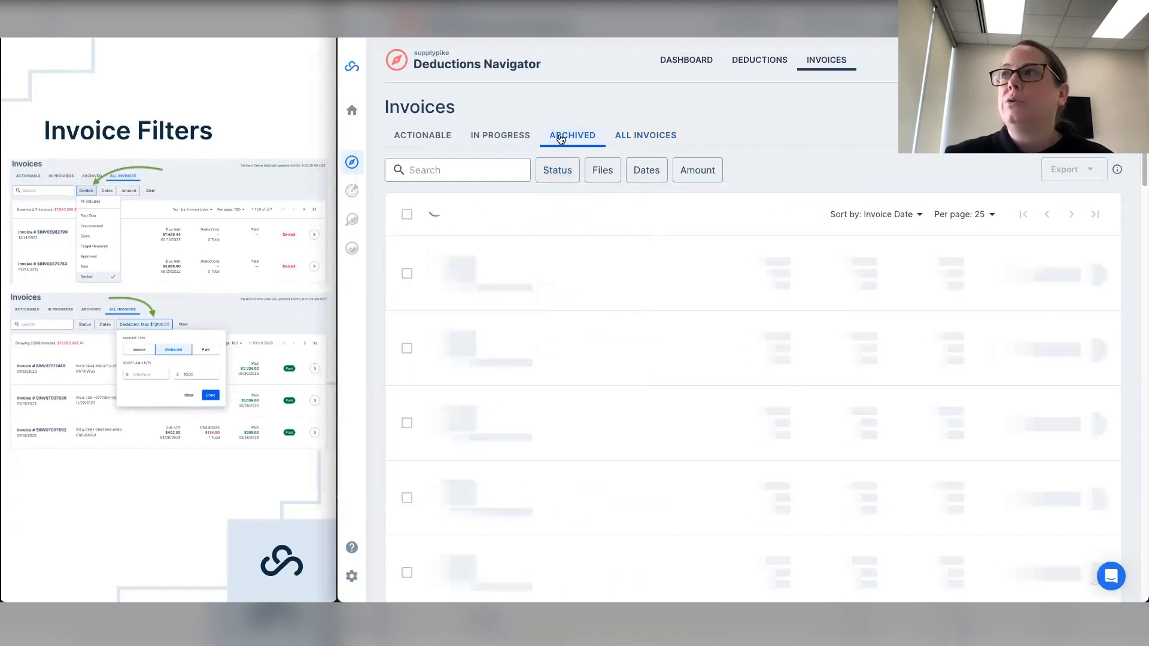
pyautogui.click(558, 173)
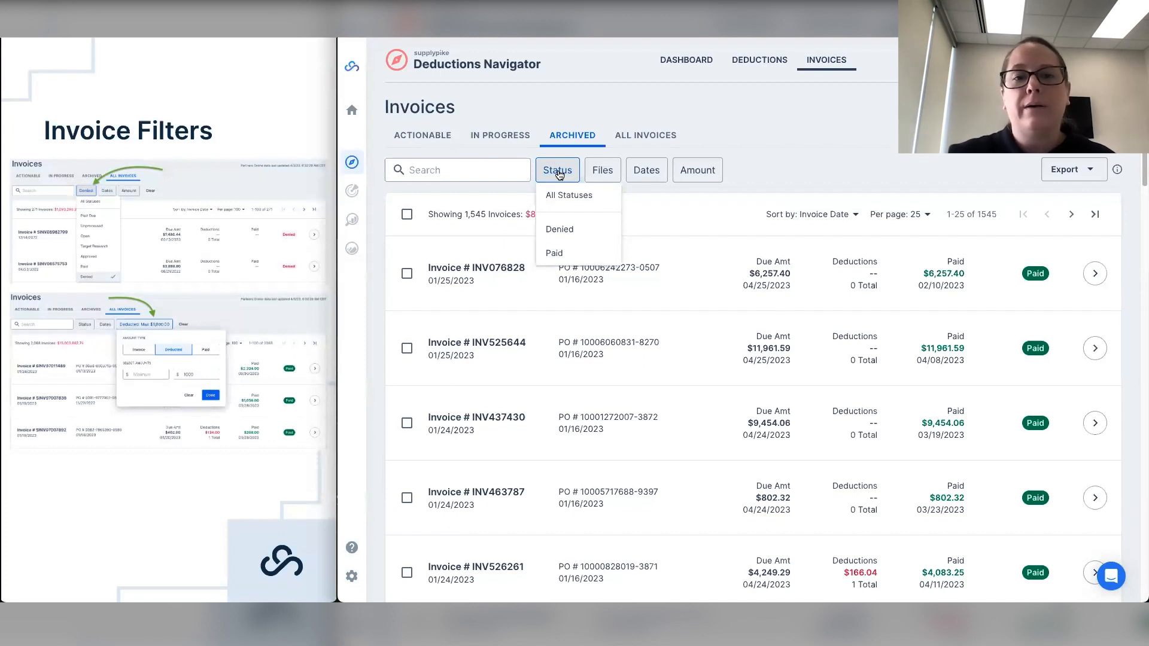
# Filter the list of all invoices to show only those with Paid status.
pyautogui.click(644, 142)
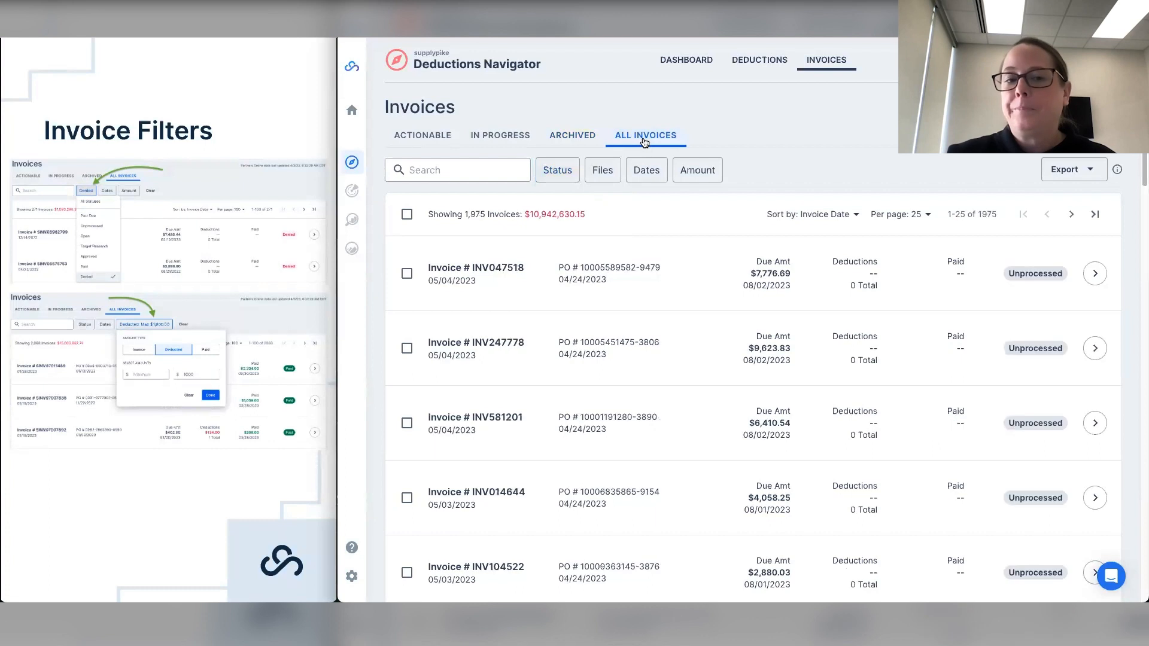
pyautogui.click(564, 170)
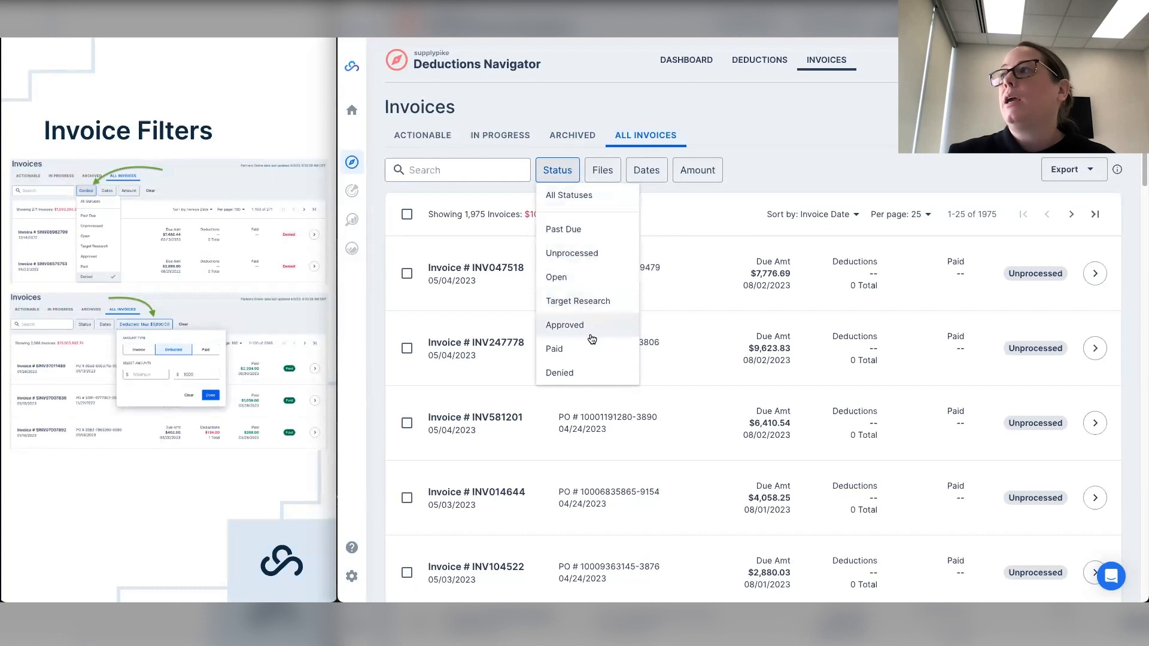
pyautogui.click(563, 349)
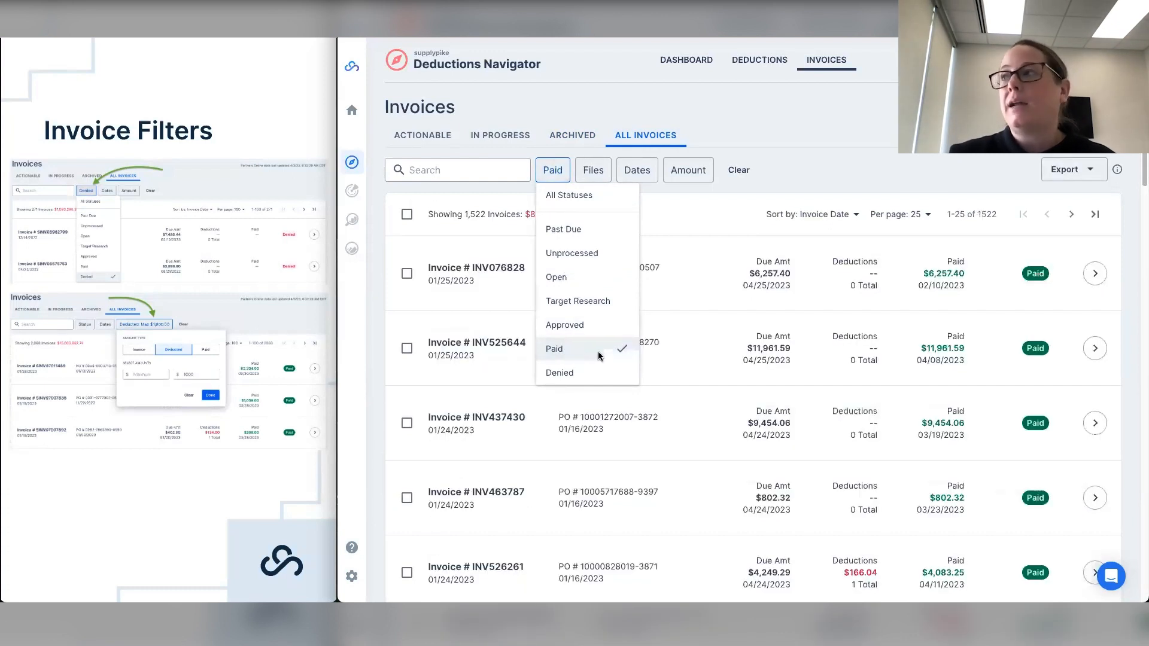
pyautogui.scroll(-3, 903, 318)
pyautogui.scroll(3, 899, 315)
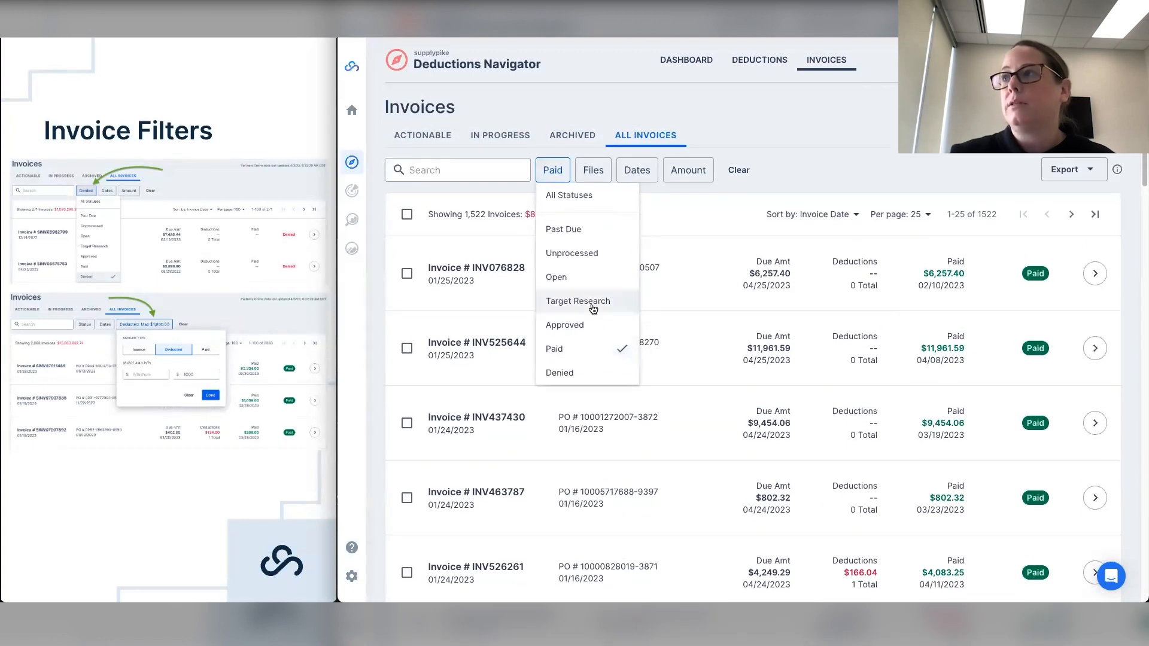
# Replace the Paid status filter on all invoices with the Past Due and Unprocessed statuses.
pyautogui.click(591, 347)
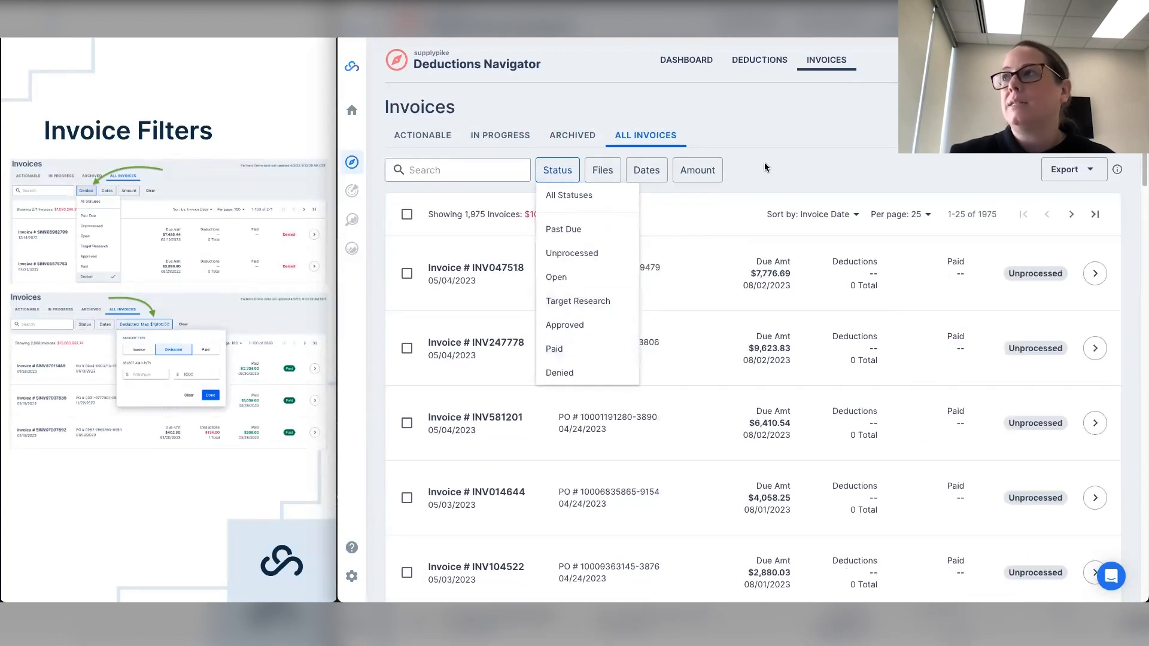
pyautogui.click(572, 238)
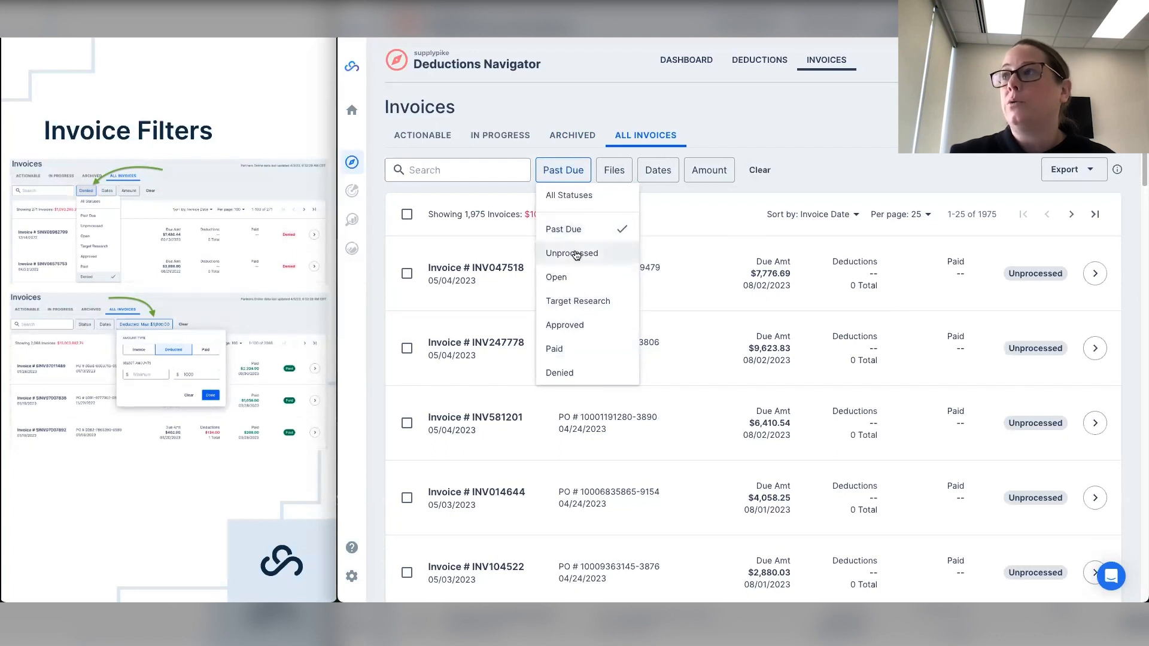
pyautogui.click(580, 259)
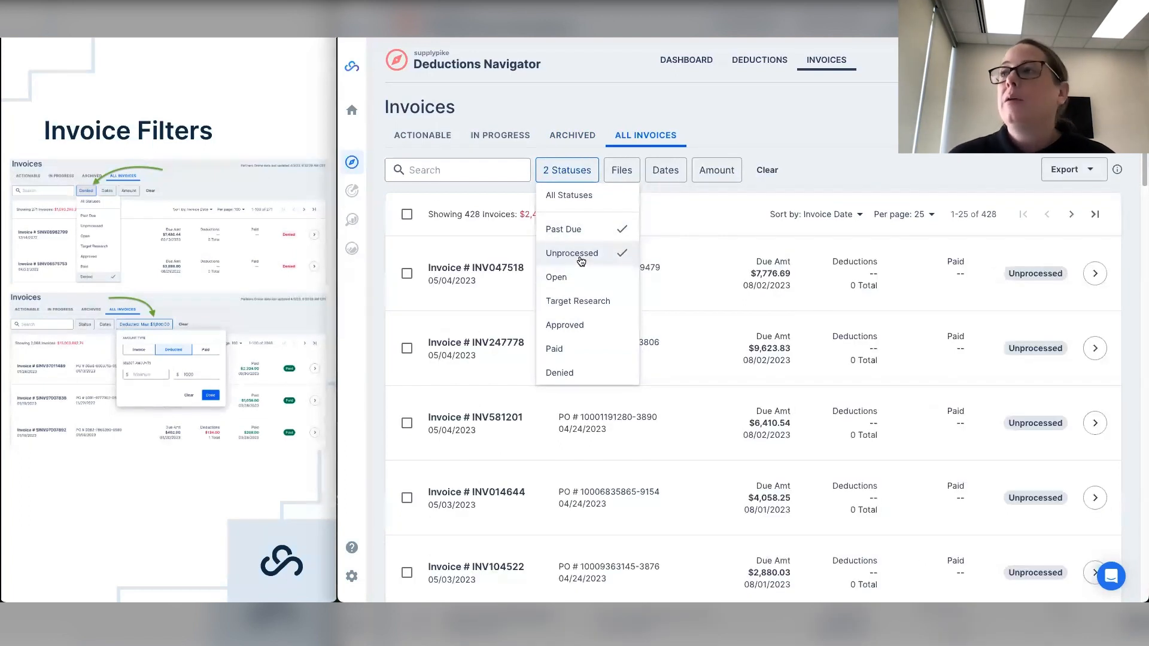
# Narrow the status filter to Open only, and remove it to list invoices of every status.
pyautogui.click(572, 233)
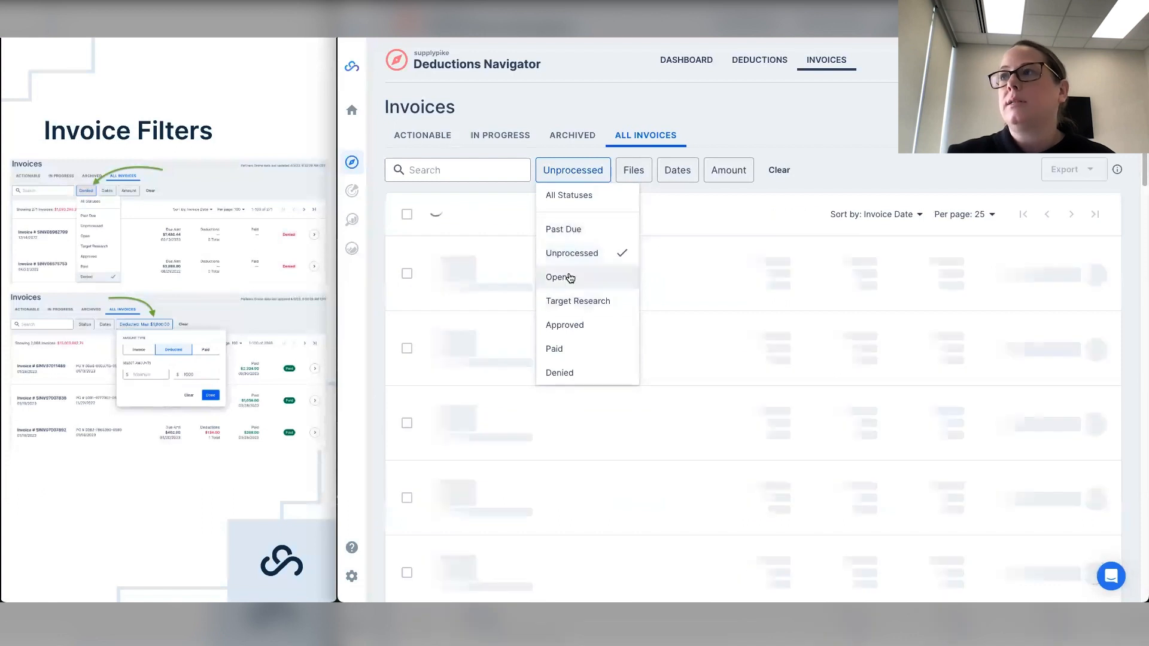
pyautogui.click(569, 277)
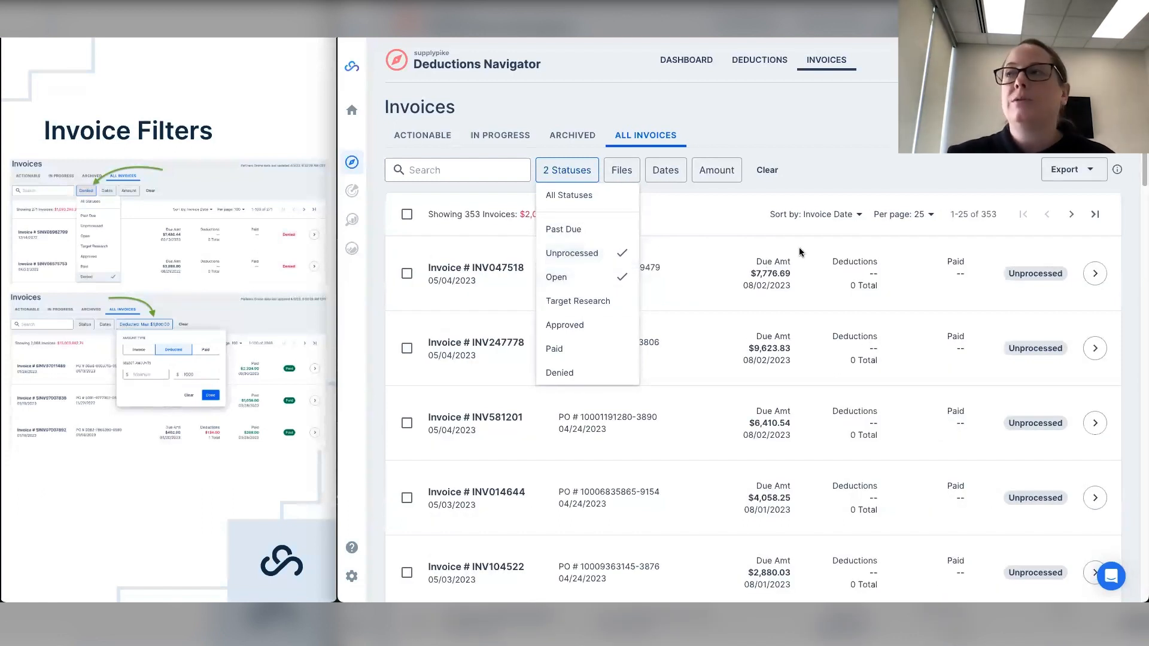
pyautogui.click(590, 254)
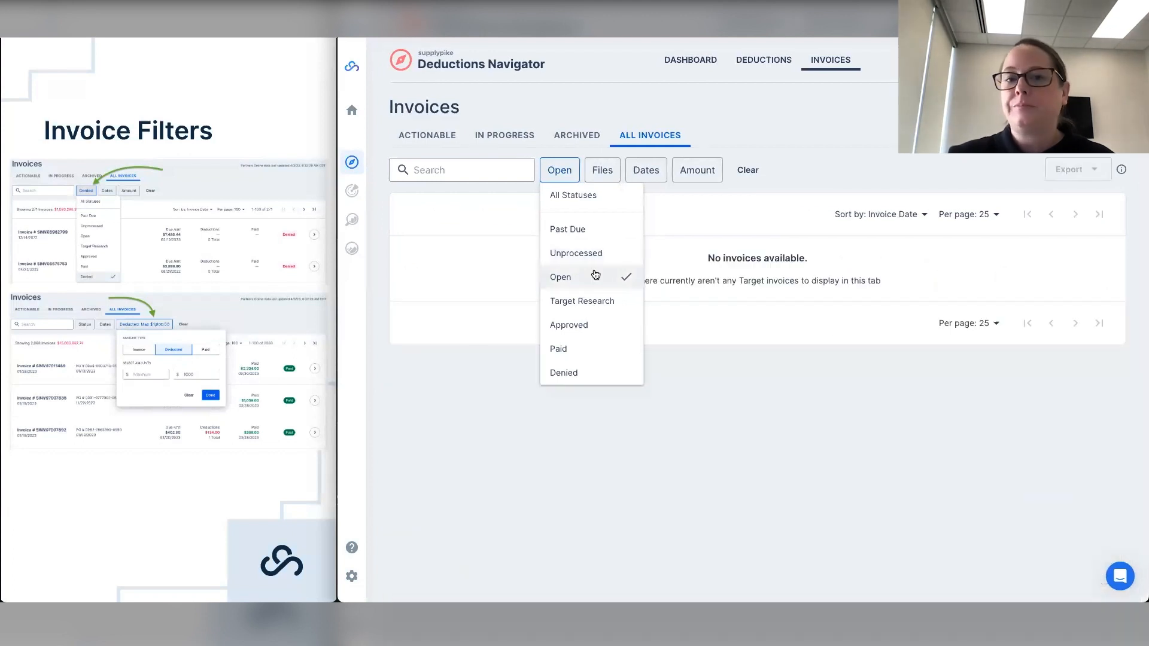
pyautogui.click(596, 275)
pyautogui.click(695, 181)
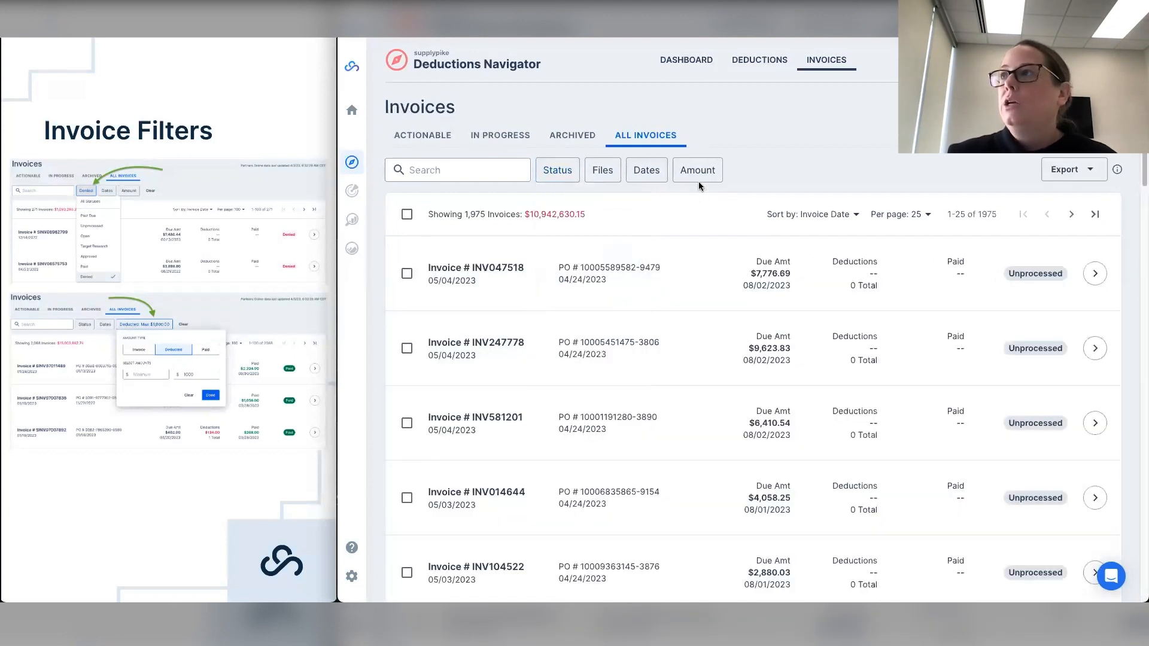
# Examine the amount filter's invoice, deducted and paid types and its minimum and maximum fields.
pyautogui.click(697, 173)
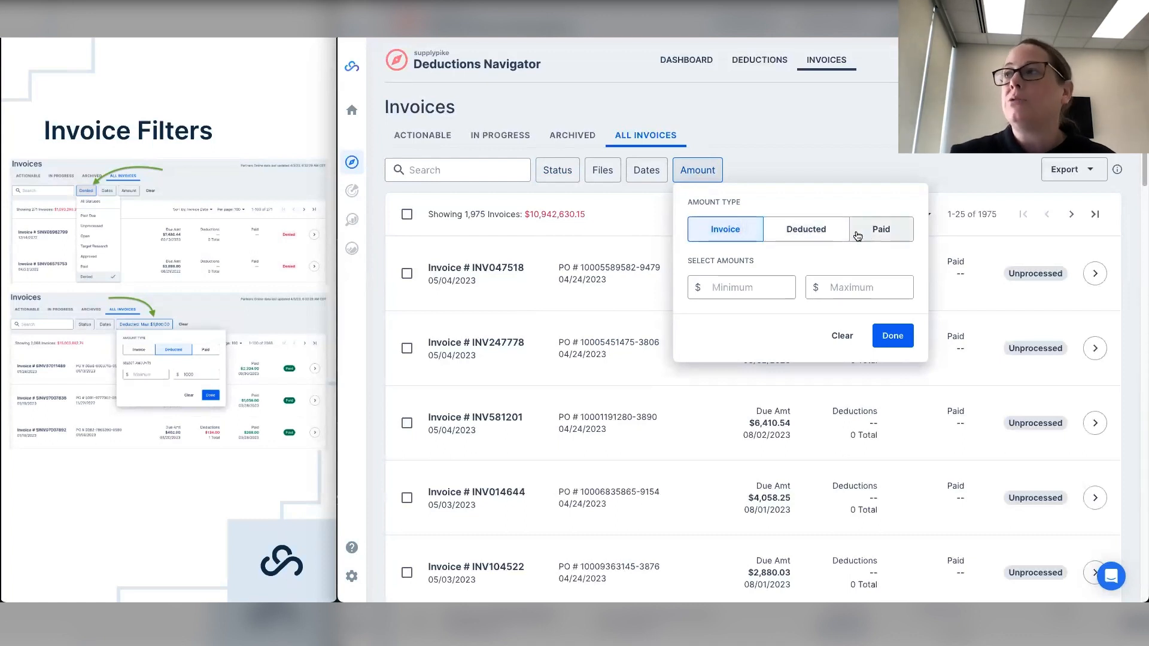
pyautogui.click(732, 288)
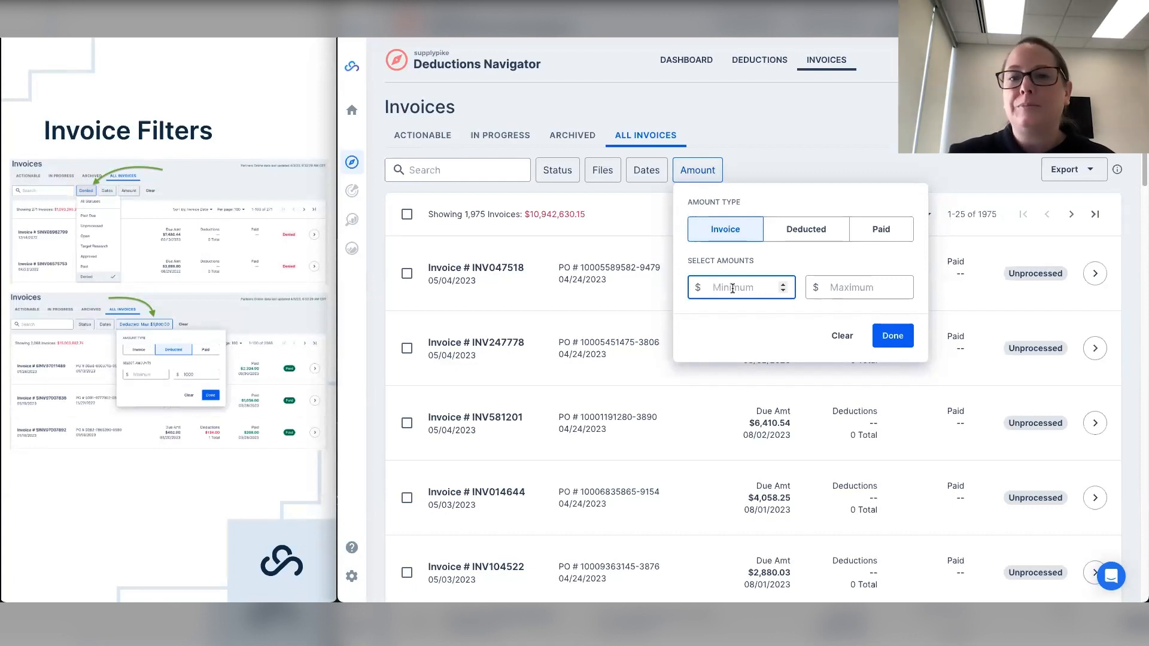
pyautogui.click(782, 145)
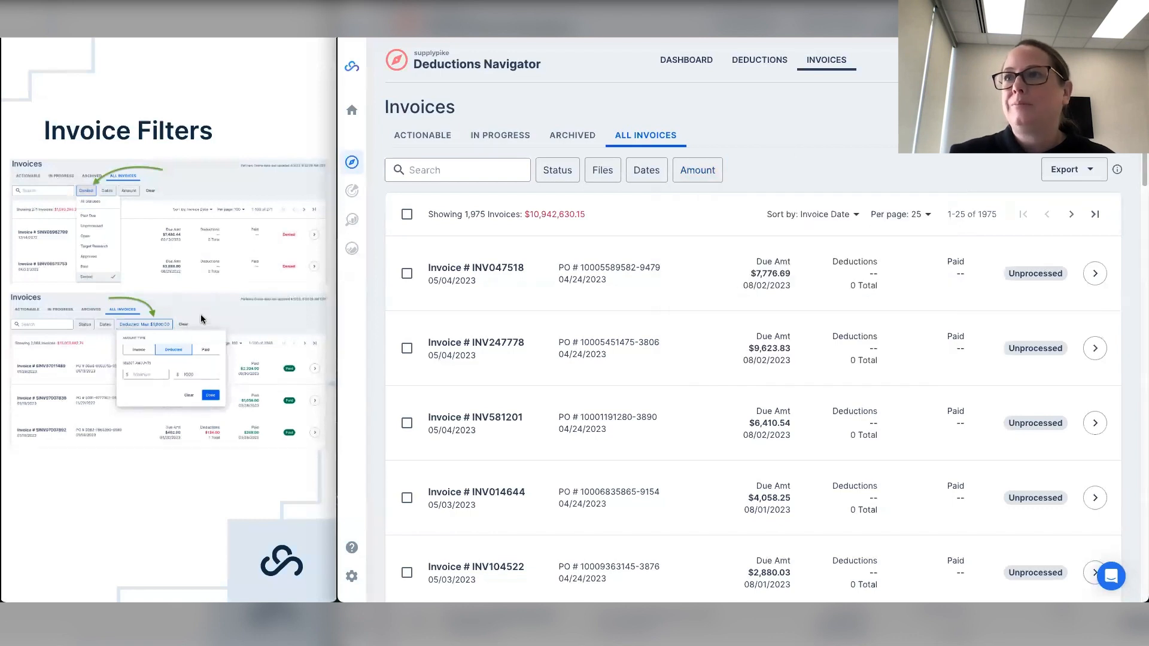
# Advance to the next Invoice Filters slide and highlight the invoice count and total amount above the unfiltered list.
pyautogui.click(201, 315)
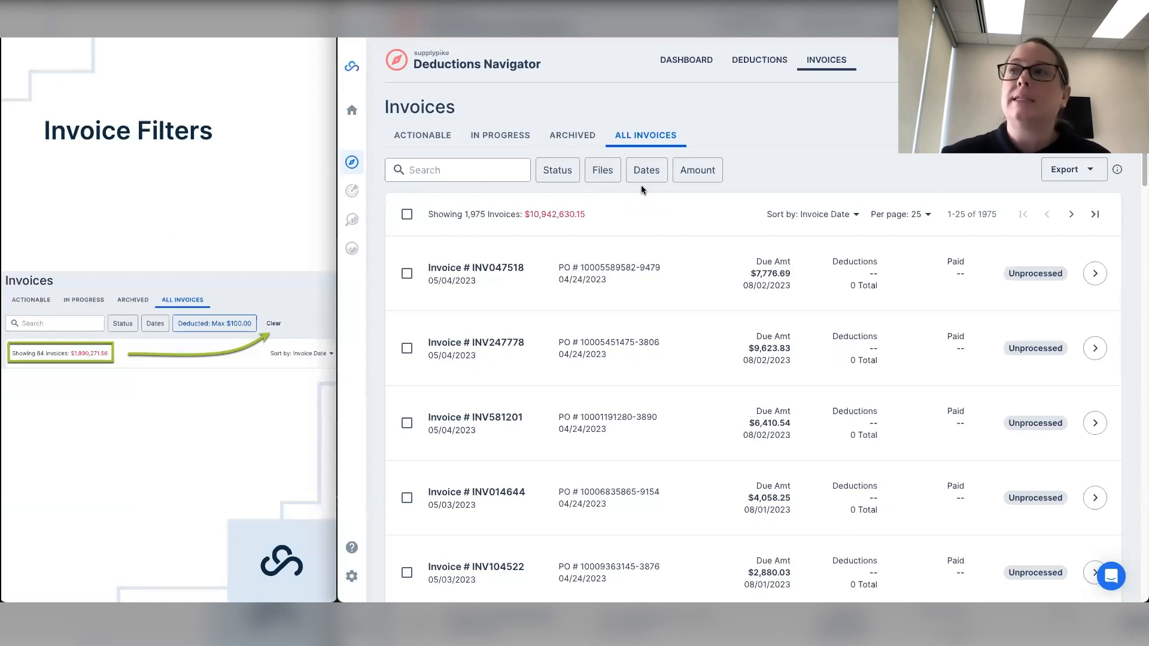
pyautogui.moveTo(433, 214); pyautogui.dragTo(594, 217)
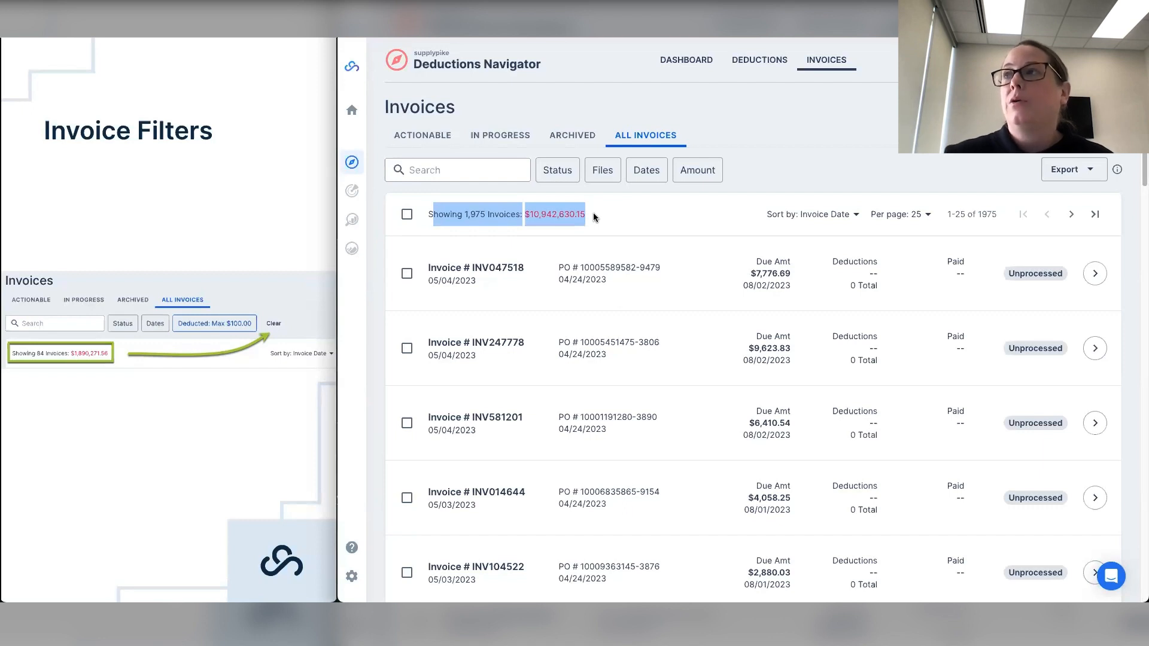
pyautogui.click(572, 197)
# Filter all invoices to Paid status and highlight the total amount above the filtered list.
pyautogui.click(562, 175)
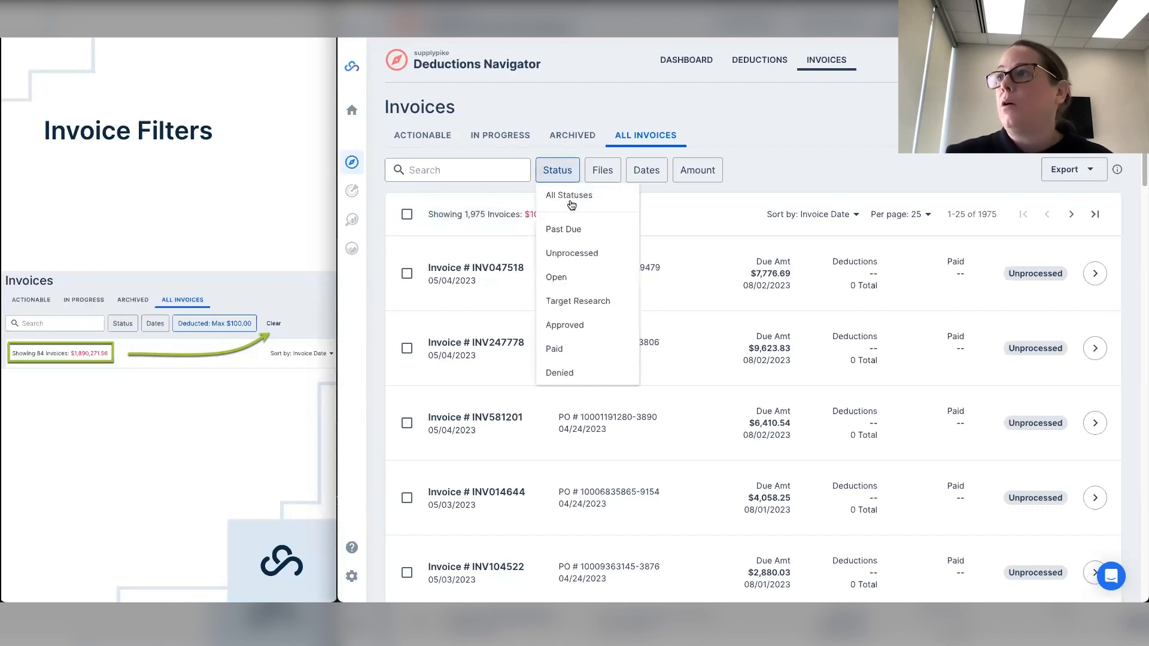
pyautogui.click(563, 348)
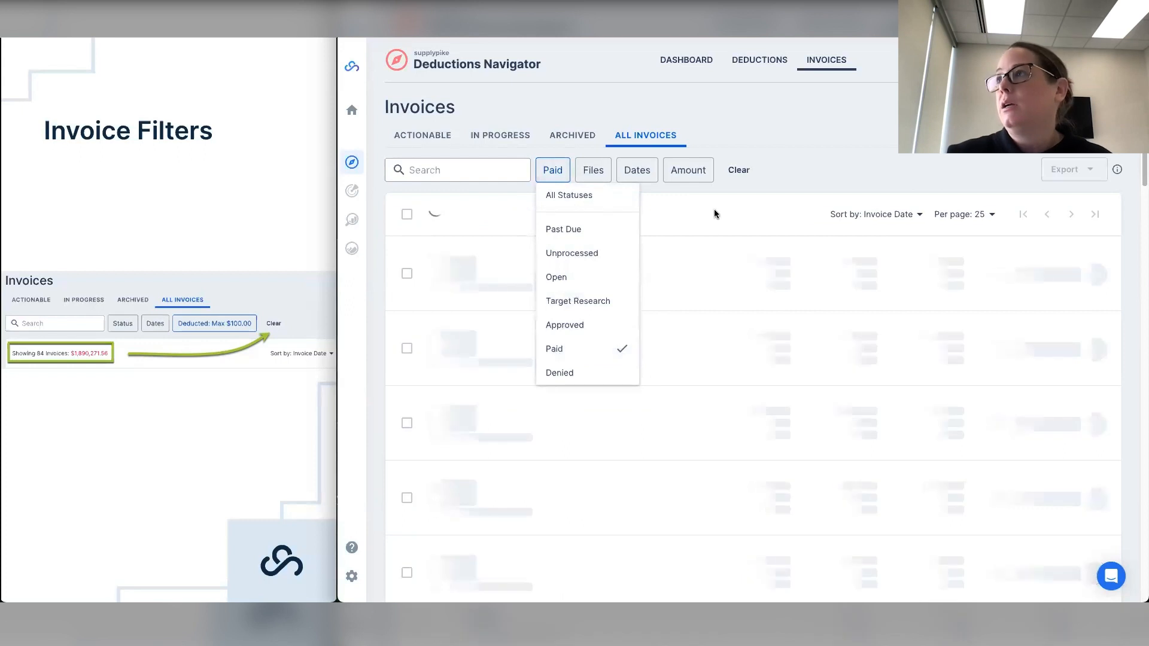
pyautogui.click(712, 200)
pyautogui.moveTo(582, 214); pyautogui.dragTo(490, 214)
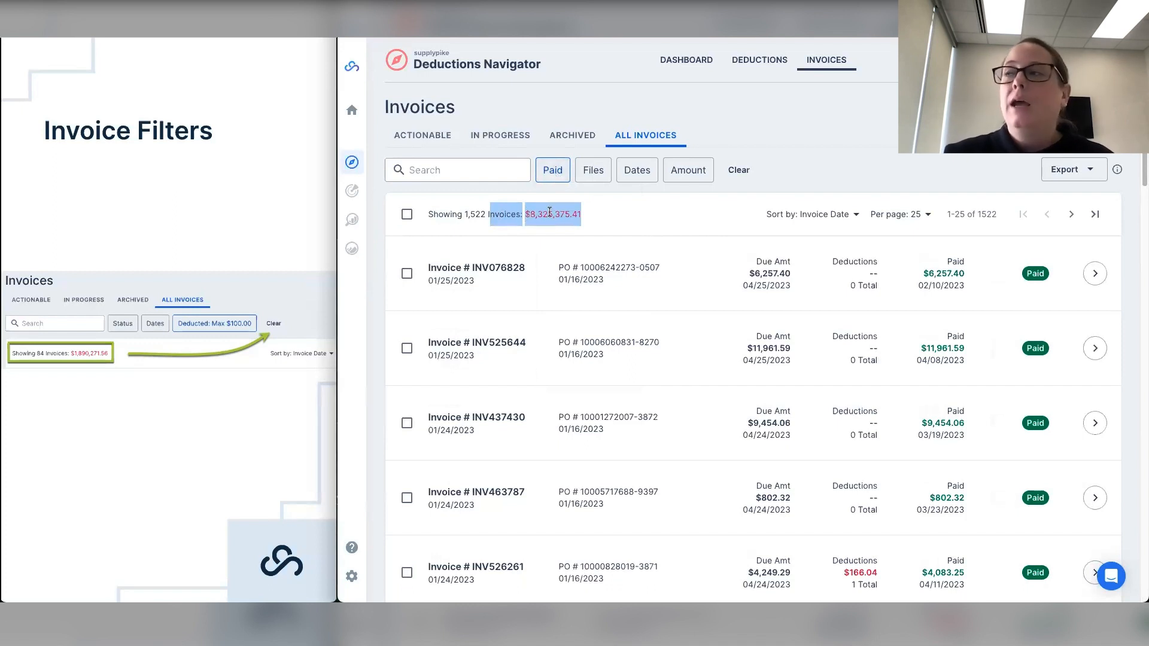
pyautogui.click(626, 214)
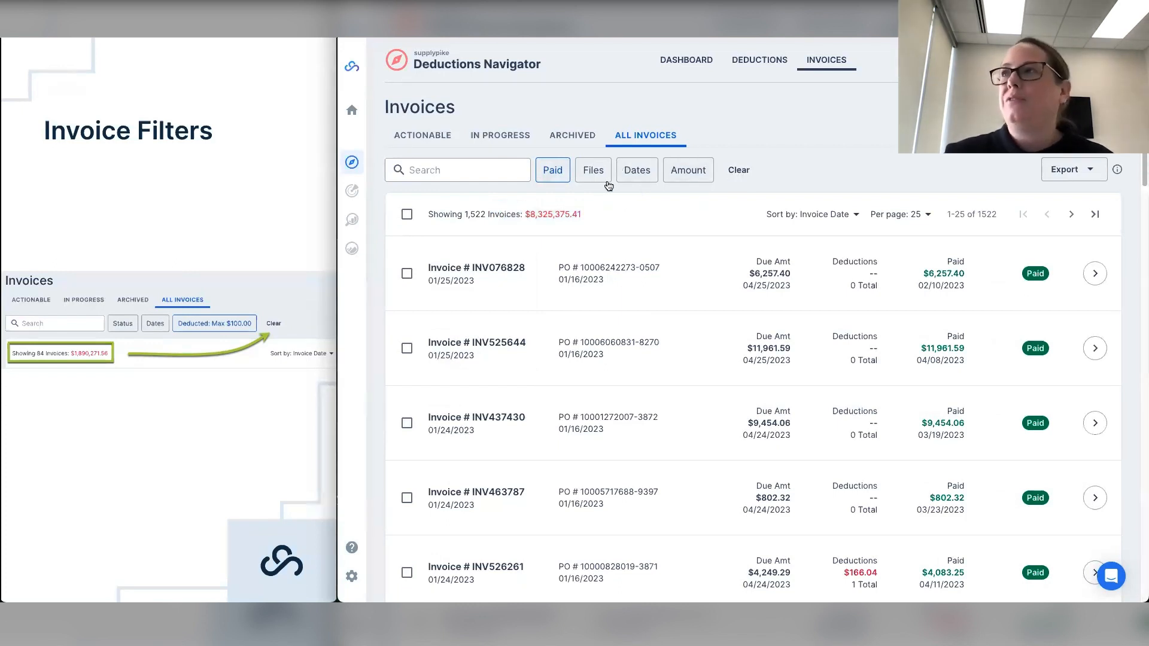
# Examine the invoice date filter and the file type filter, selecting and deselecting Delivery Receipt as a sample file type.
pyautogui.click(637, 170)
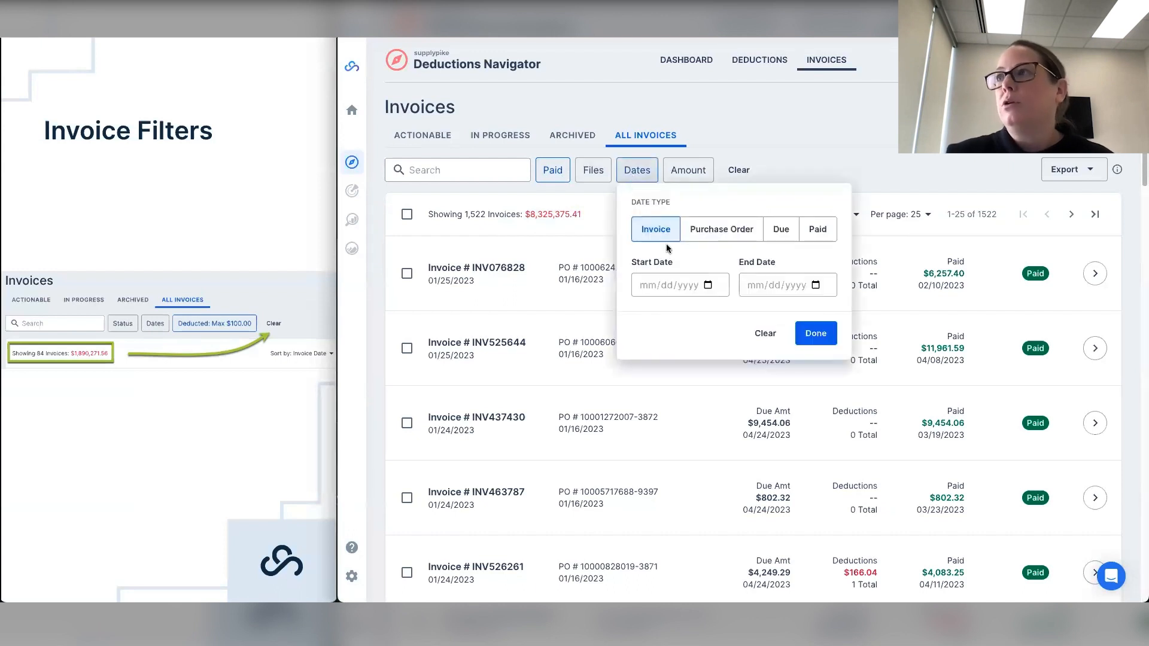
pyautogui.click(646, 285)
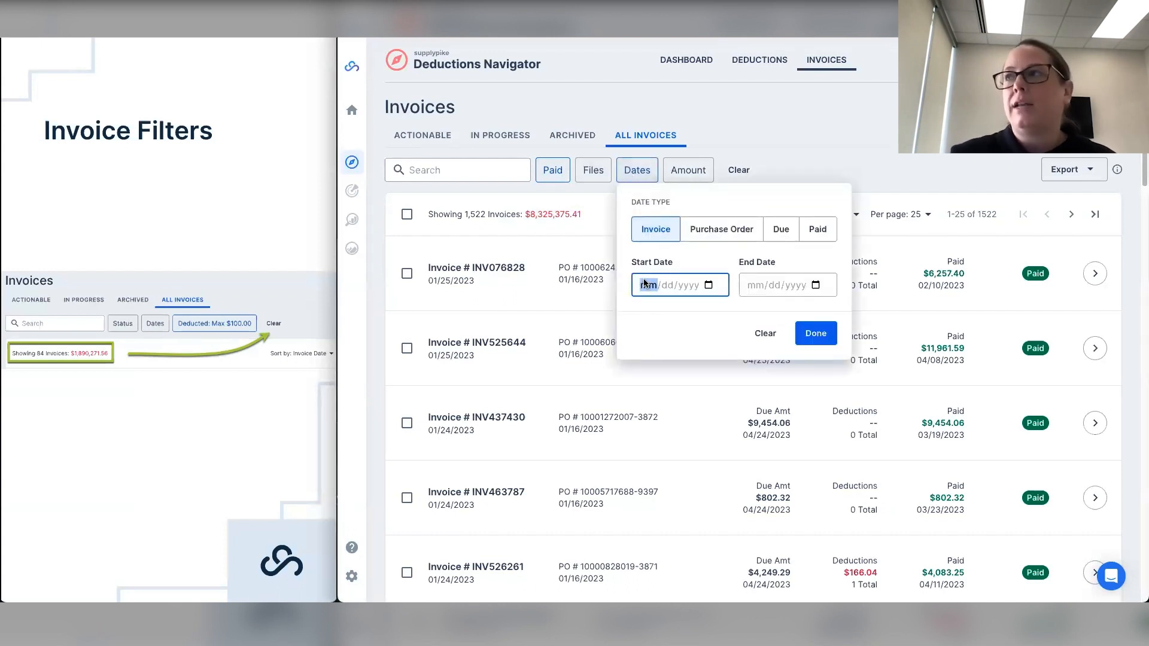
pyautogui.click(595, 171)
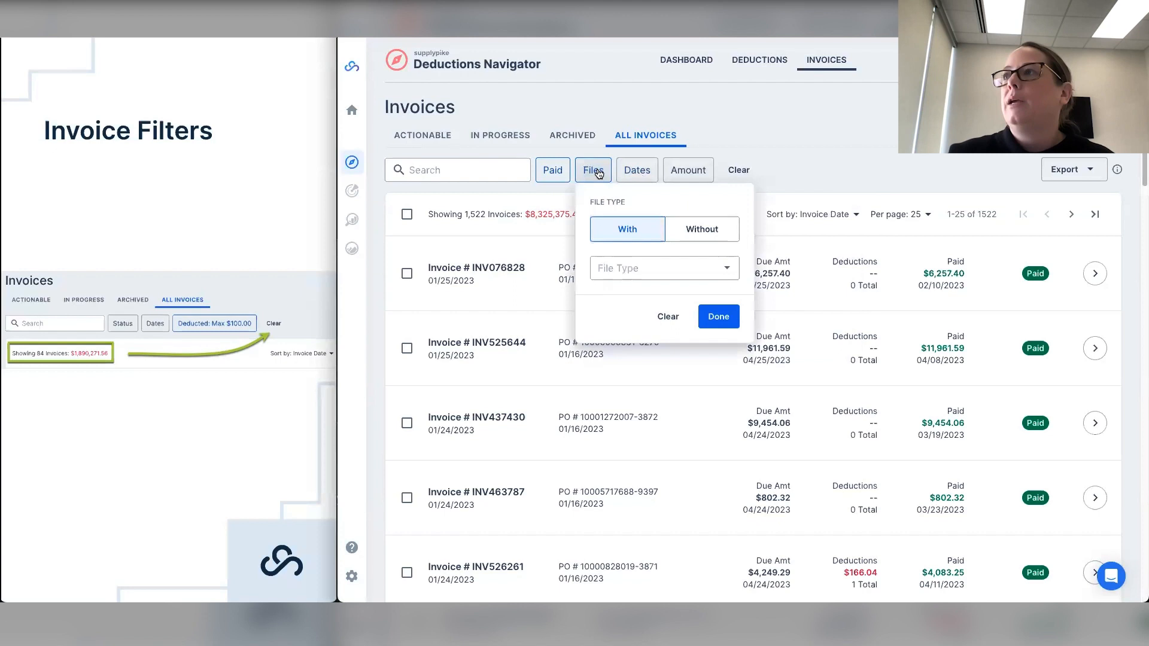
pyautogui.click(640, 267)
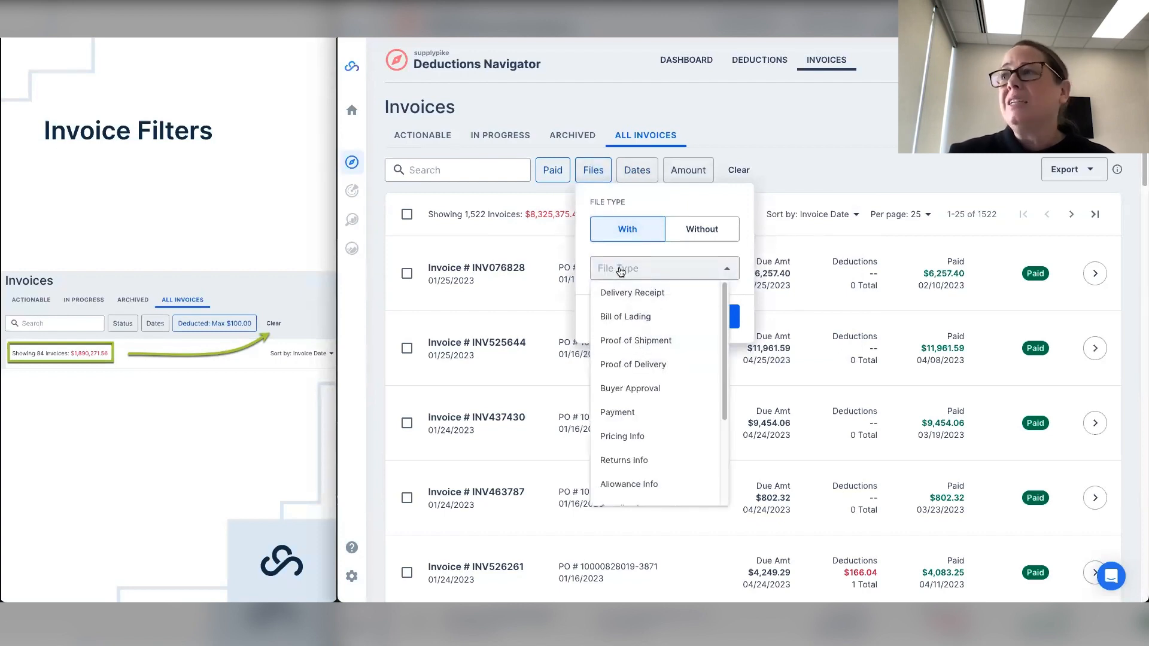
pyautogui.click(634, 299)
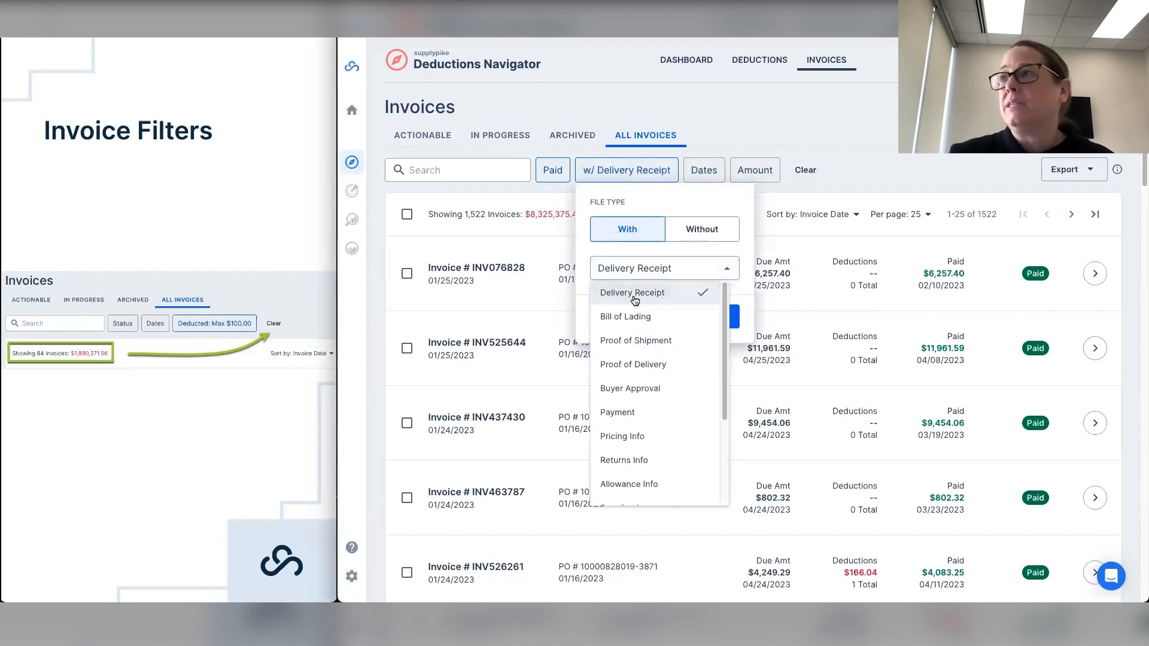
pyautogui.click(634, 295)
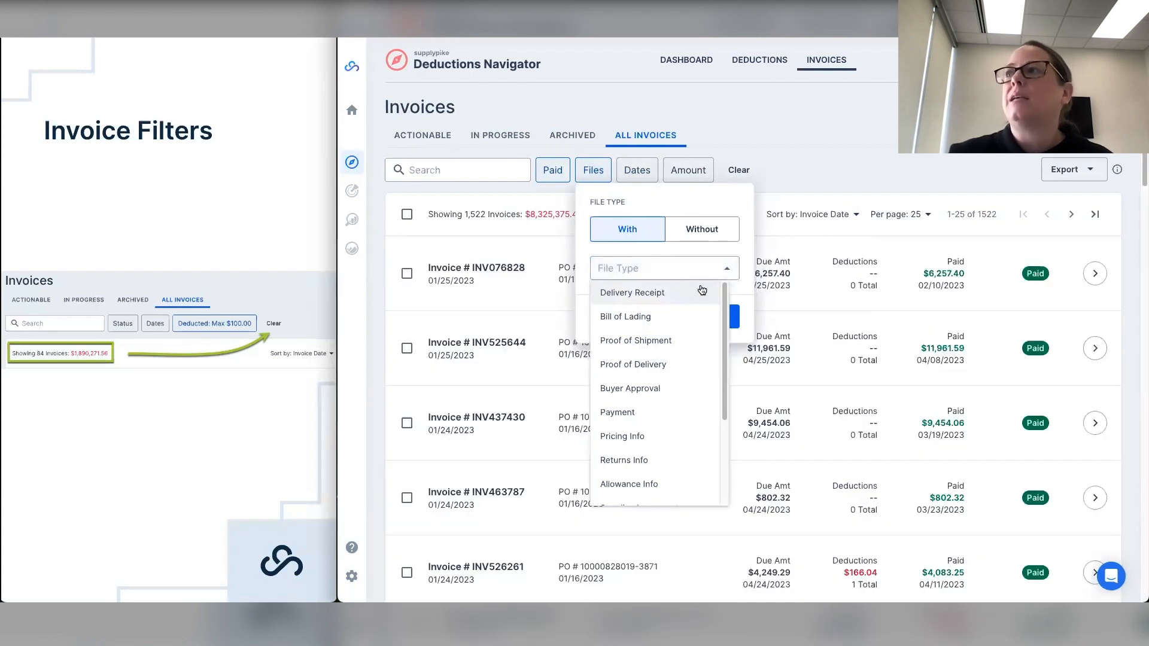
pyautogui.click(711, 204)
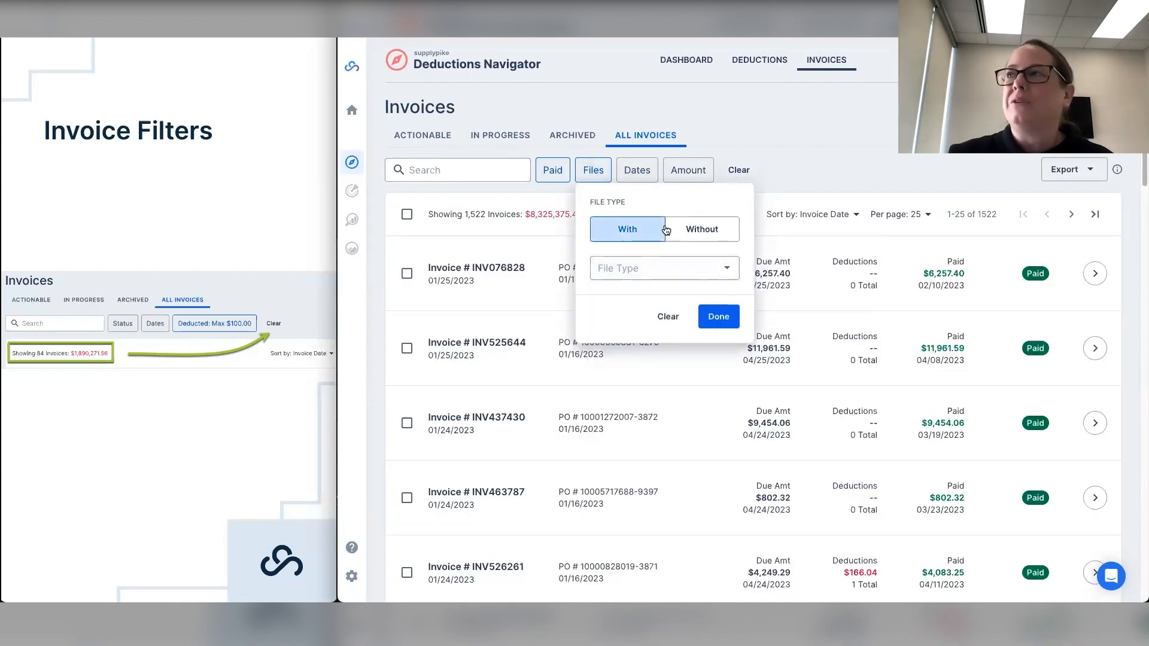
pyautogui.click(763, 164)
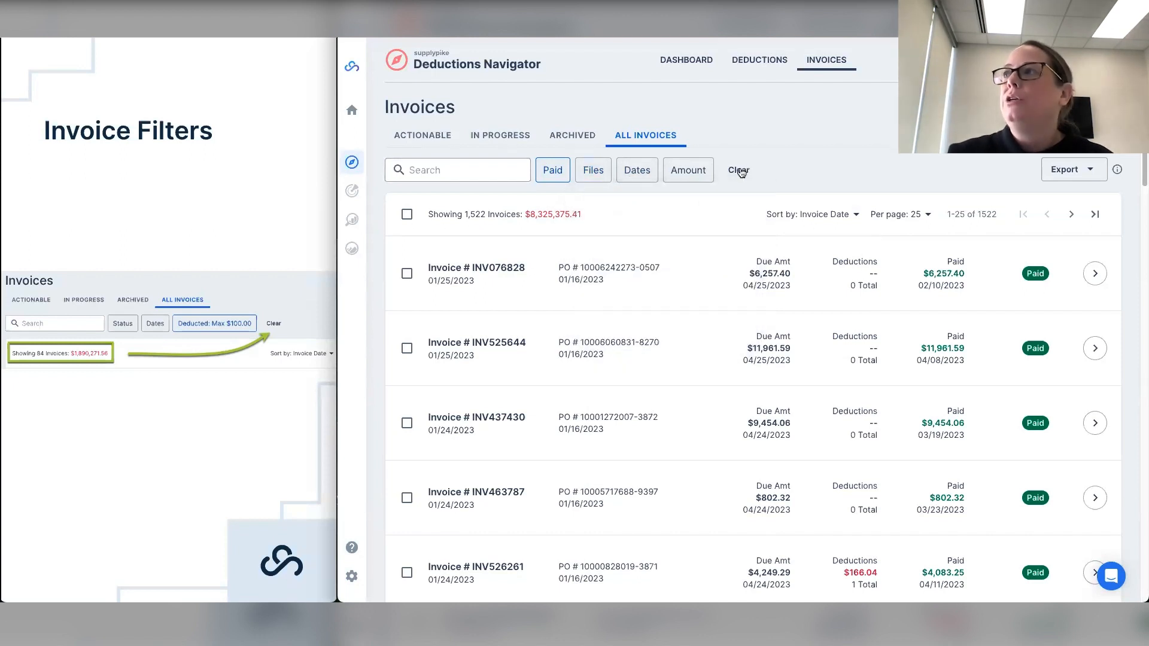
# Clear the filters on the invoice list and advance the slides to Invoice Details Page.
pyautogui.click(739, 171)
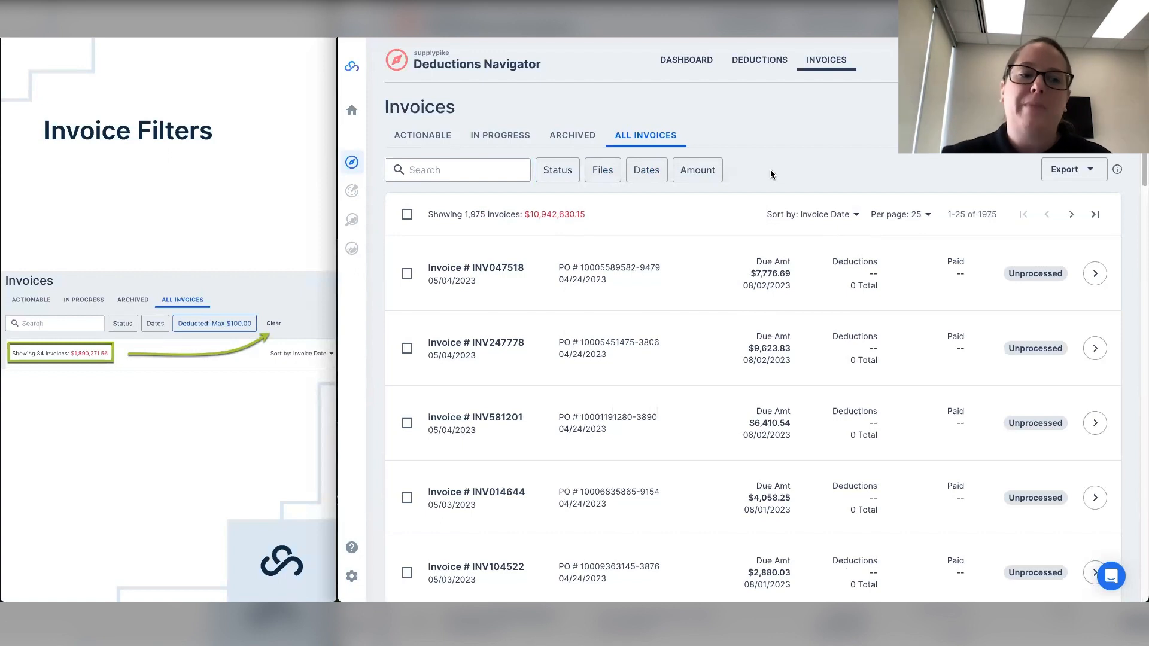
pyautogui.click(218, 204)
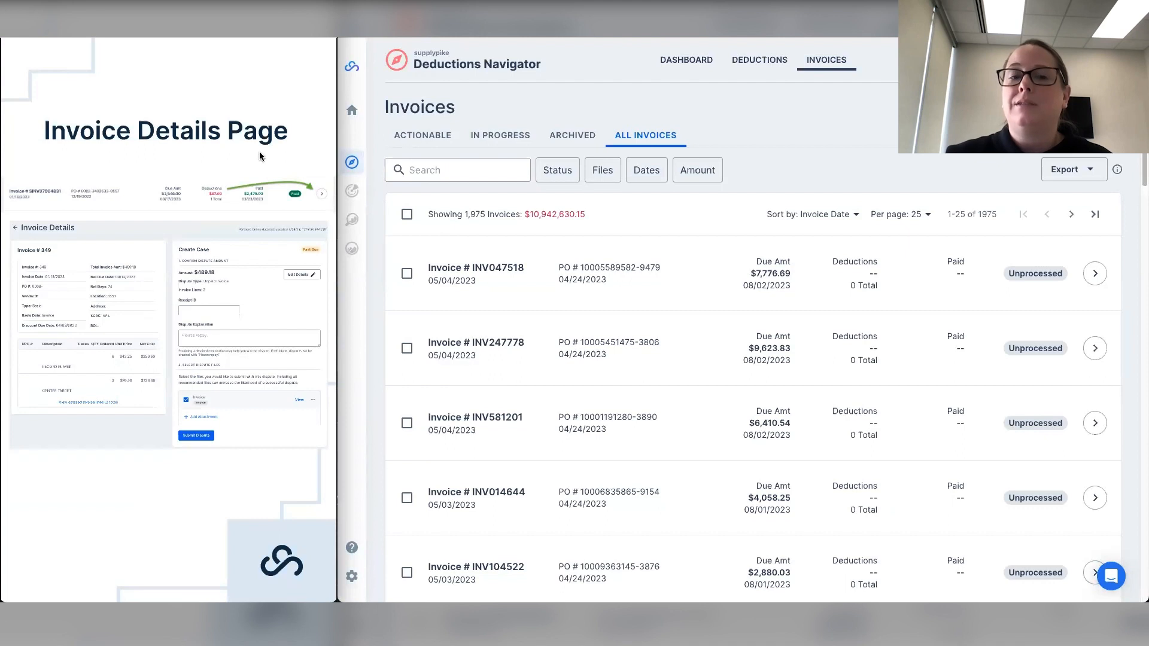
# Show the actionable invoices and open the details page of the first past due invoice.
pyautogui.click(430, 139)
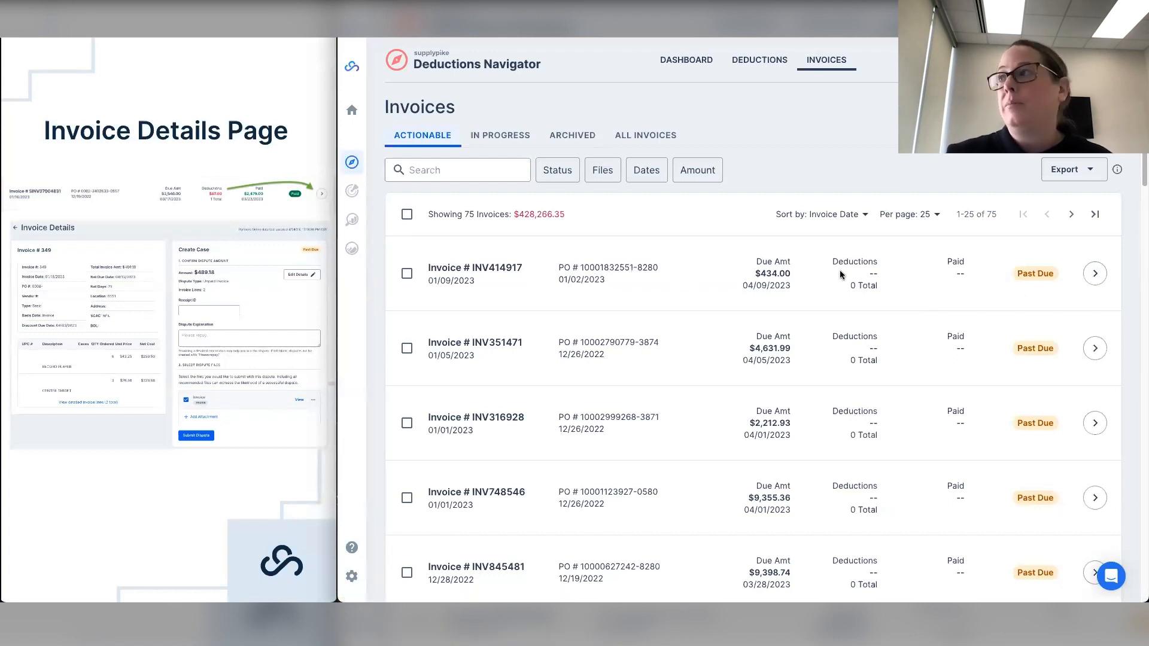
pyautogui.click(1096, 275)
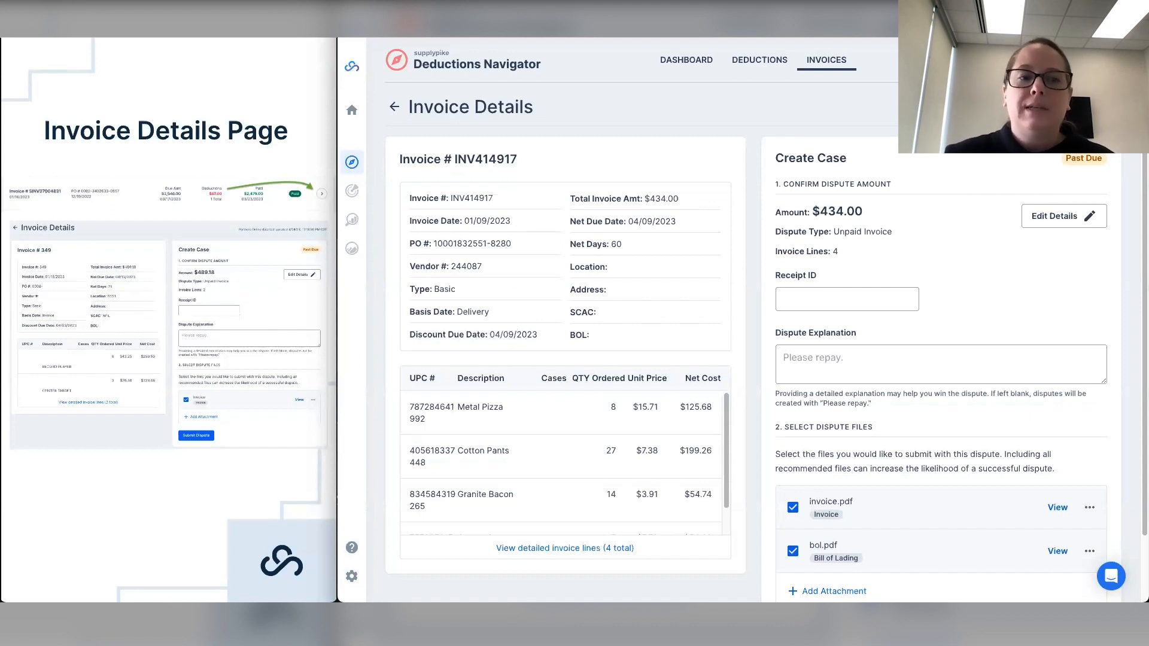
# Advance to the "What we'll be covering today" slide and examine the Create Case form's dispute amount, receipt ID, explanation and file sections.
pyautogui.click(132, 324)
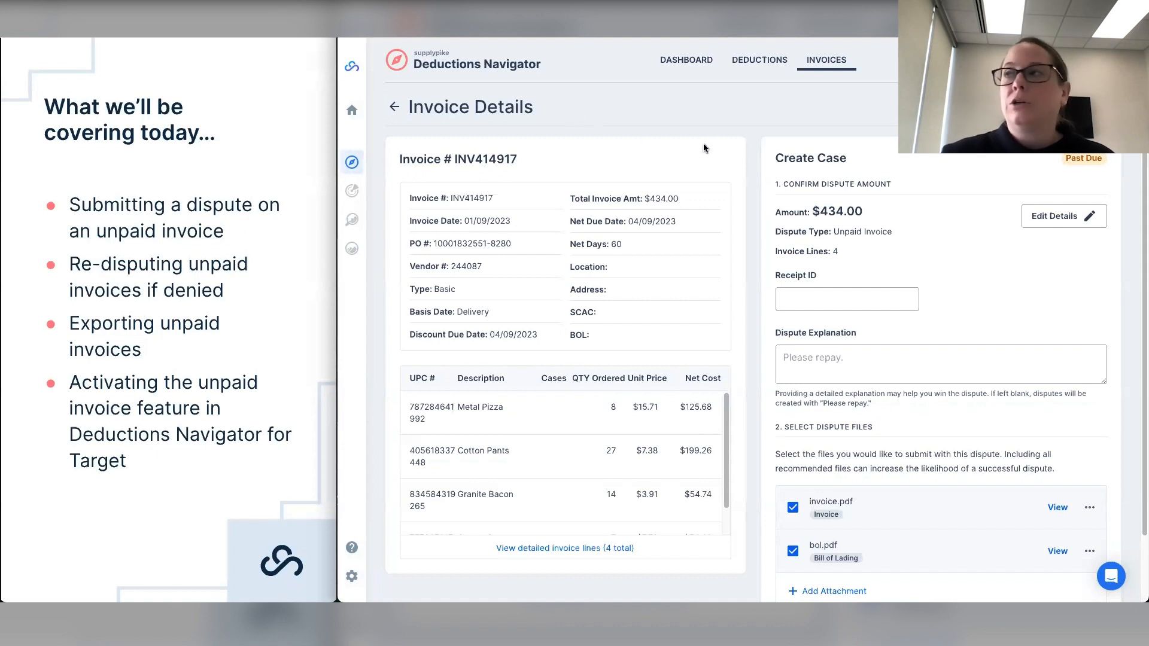
pyautogui.scroll(-1, 902, 204)
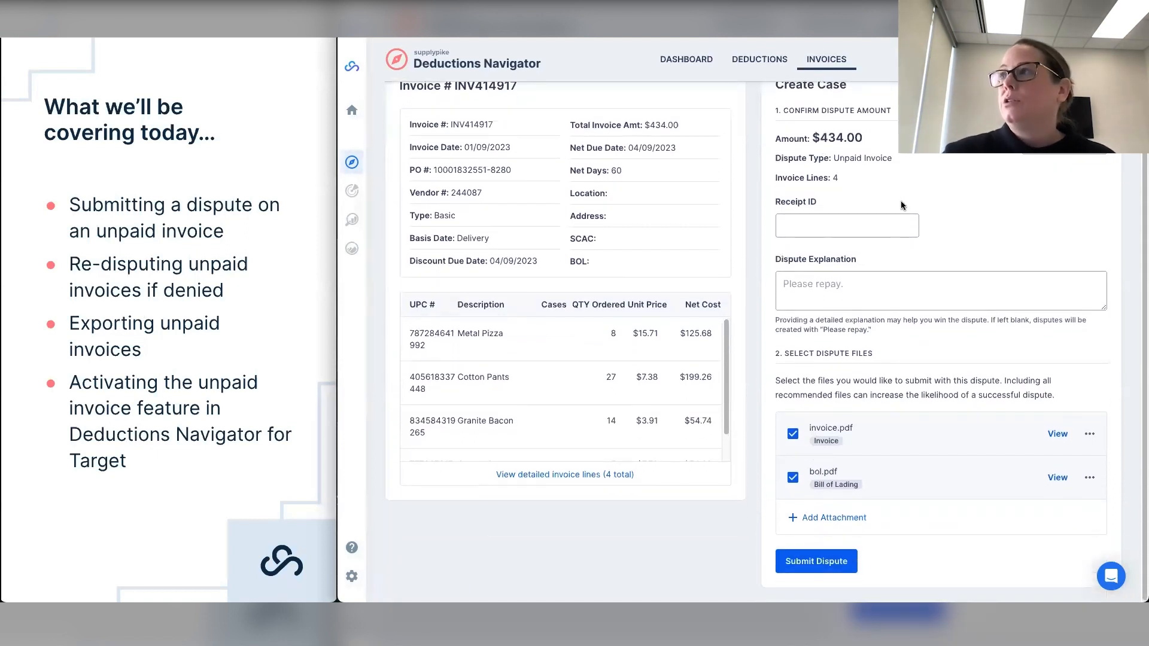
pyautogui.scroll(1, 860, 164)
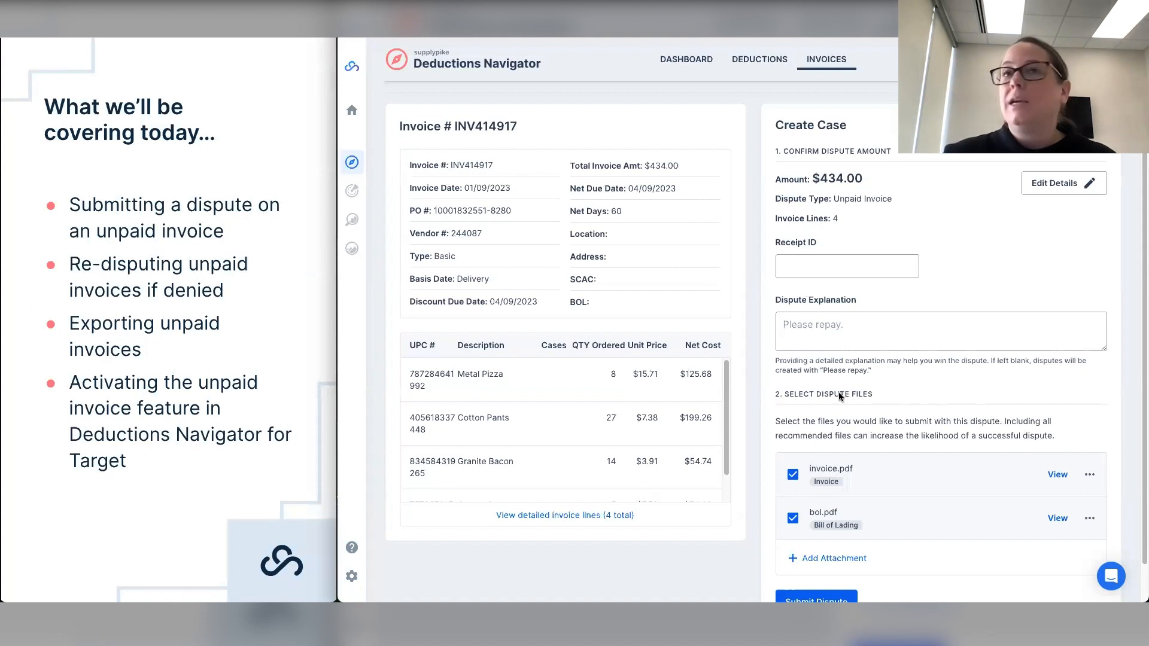
pyautogui.scroll(-1, 841, 396)
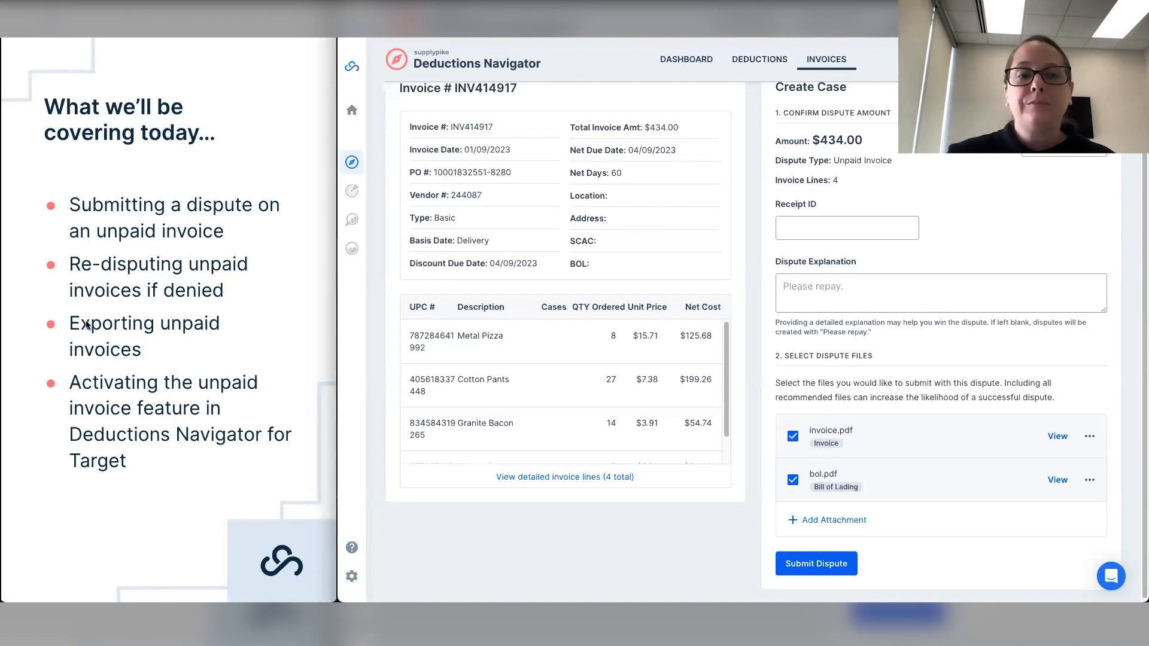
pyautogui.scroll(1, 827, 324)
pyautogui.scroll(2, 827, 324)
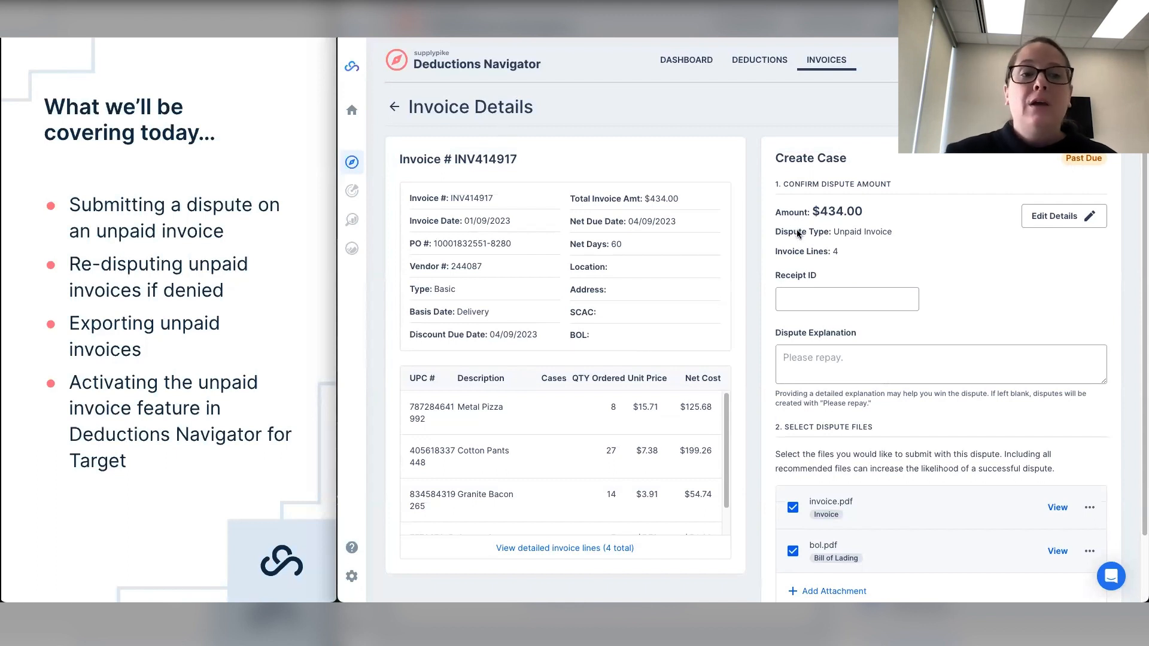
pyautogui.scroll(-1, 871, 239)
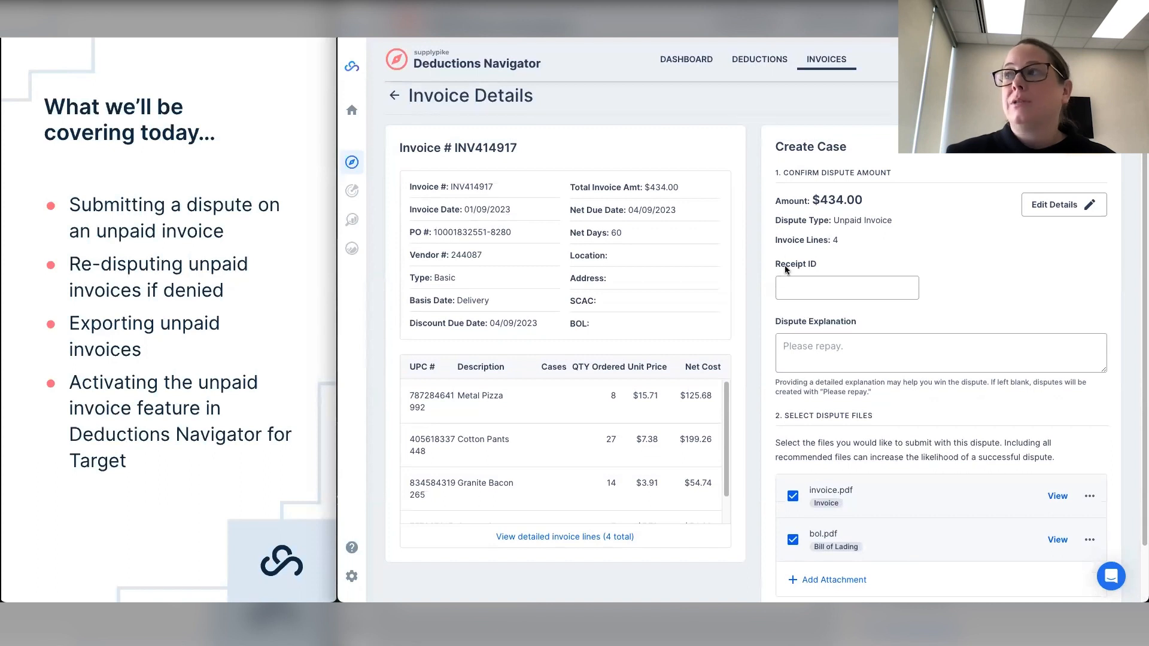
pyautogui.scroll(-1, 782, 264)
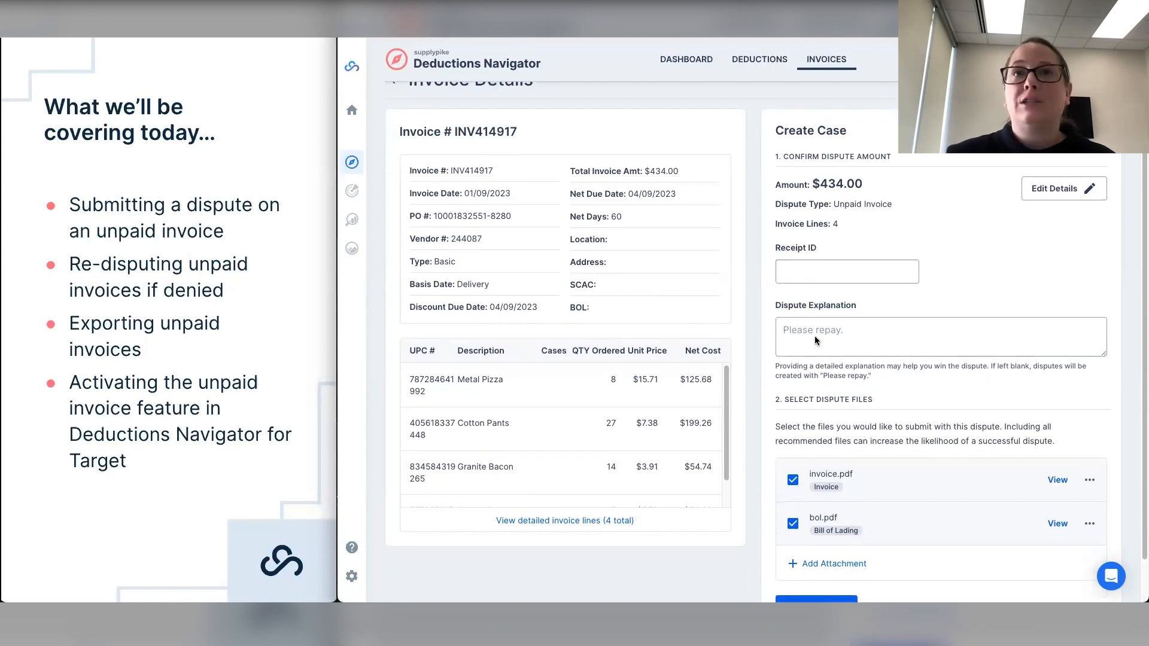
# Review the Create Case form from the dispute explanation to the attached files and the submission option.
pyautogui.scroll(-3, 813, 338)
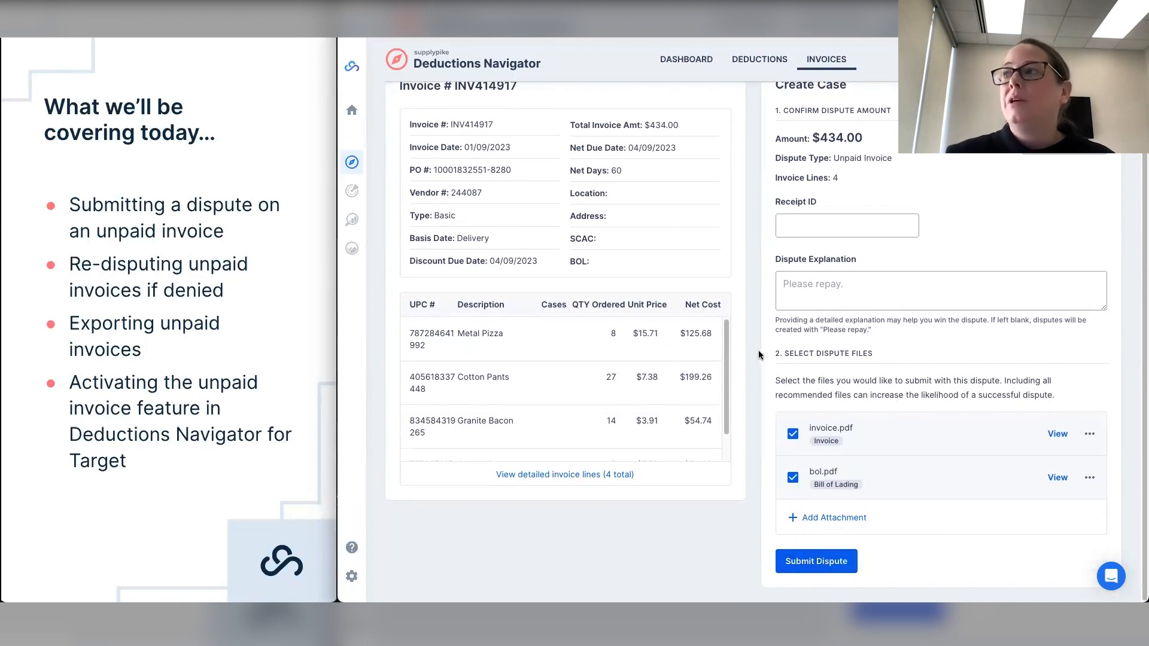
pyautogui.scroll(1, 757, 356)
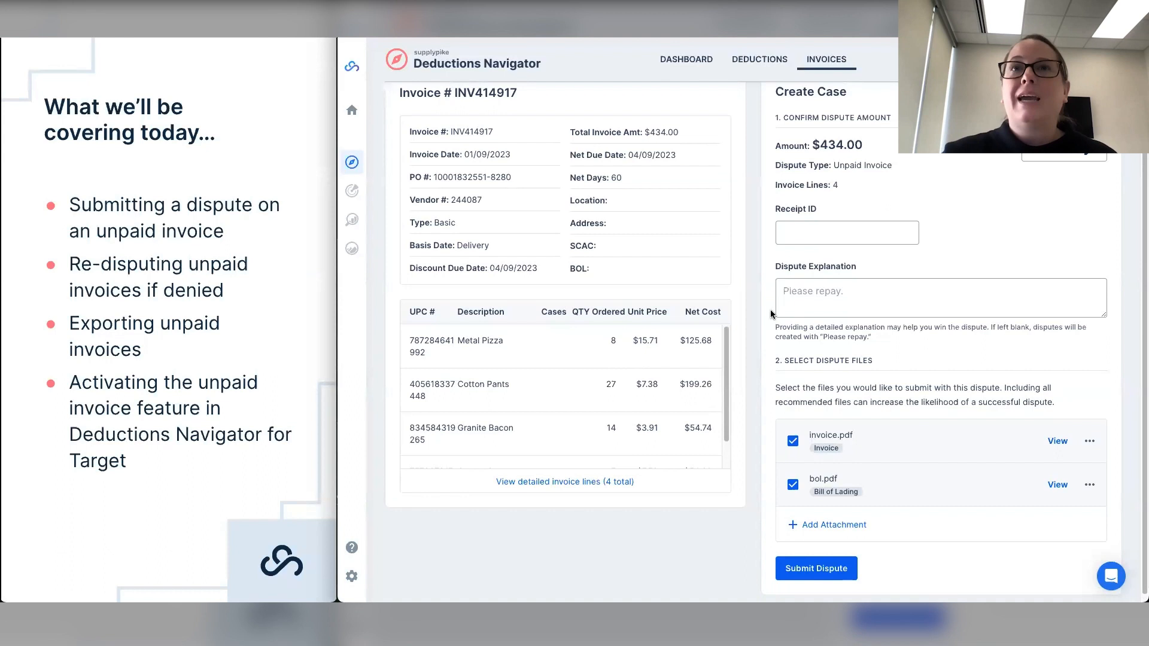
pyautogui.scroll(-1, 770, 310)
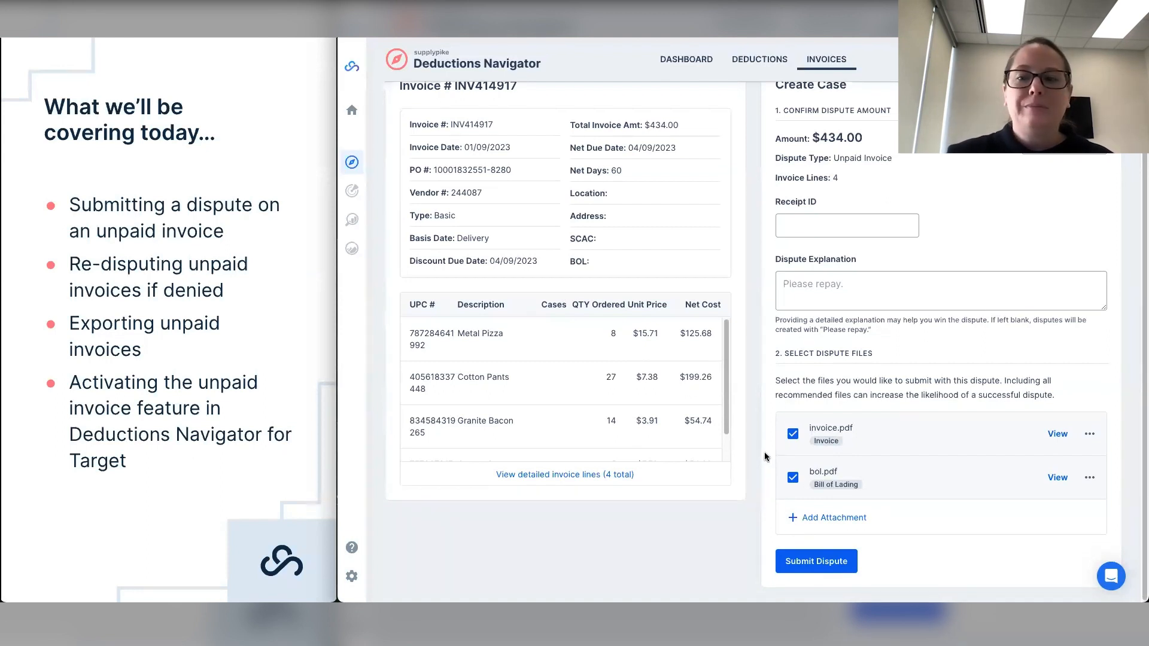
pyautogui.scroll(2, 764, 456)
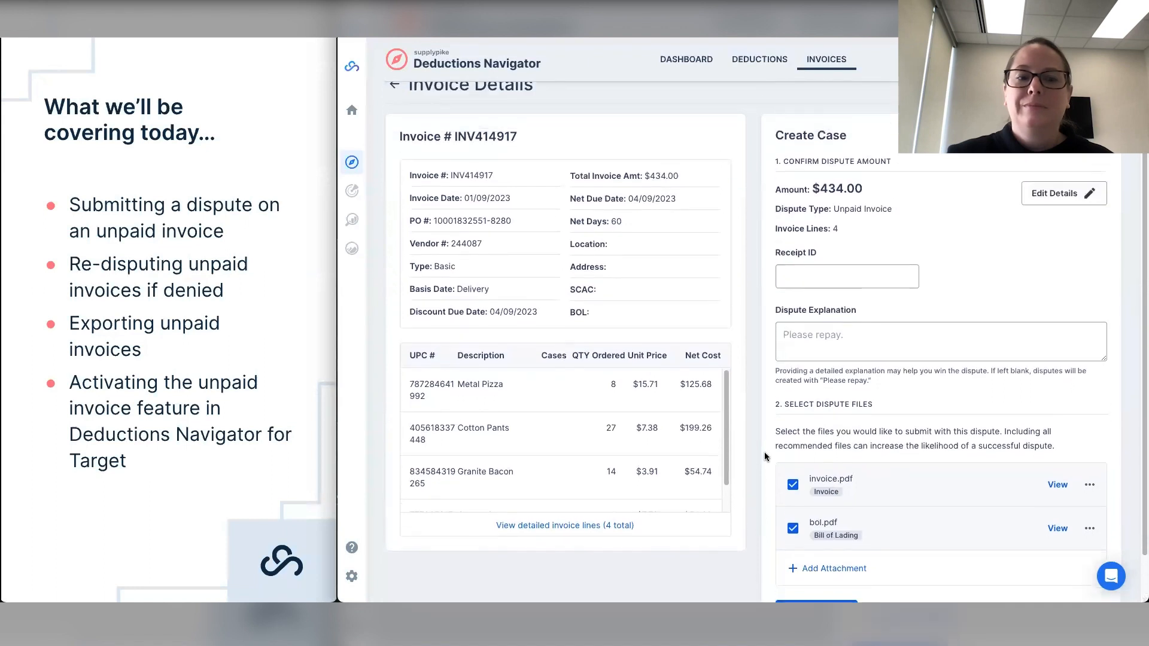
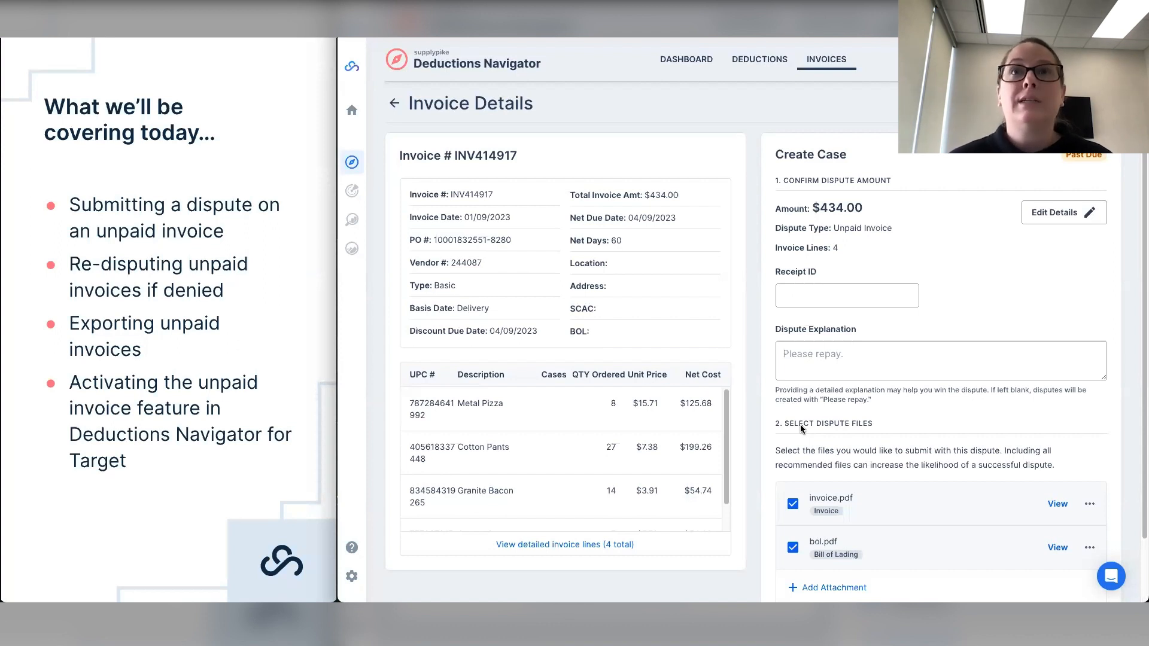
# Return to the invoice list and filter the archived invoices by the Denied status.
pyautogui.click(393, 104)
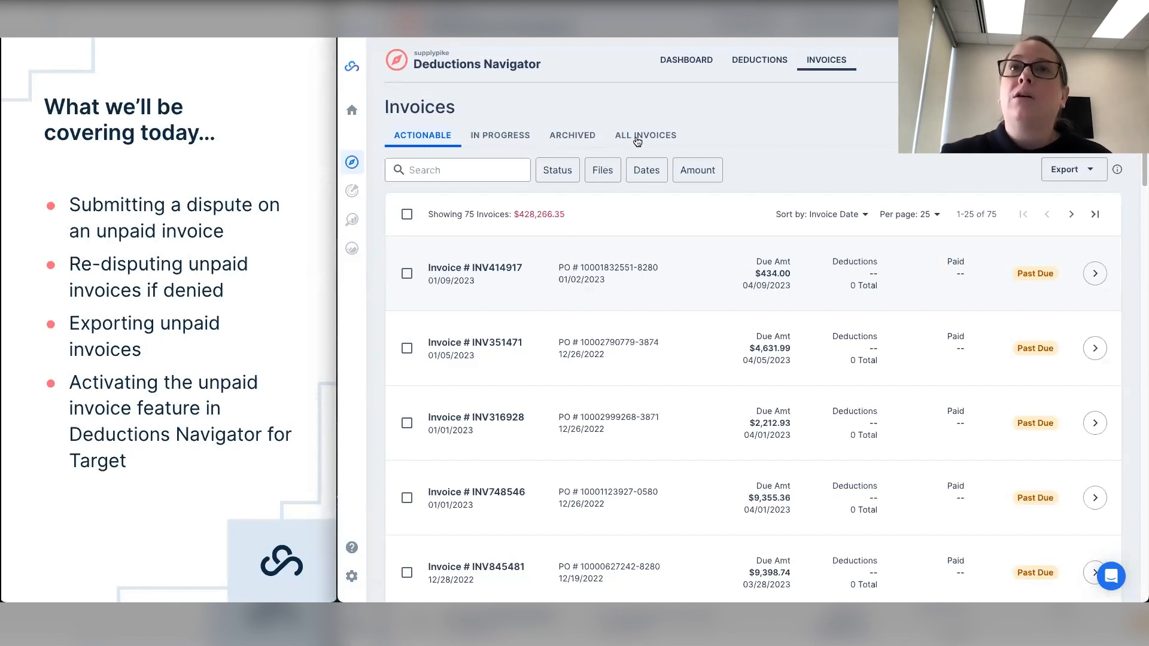
pyautogui.click(578, 142)
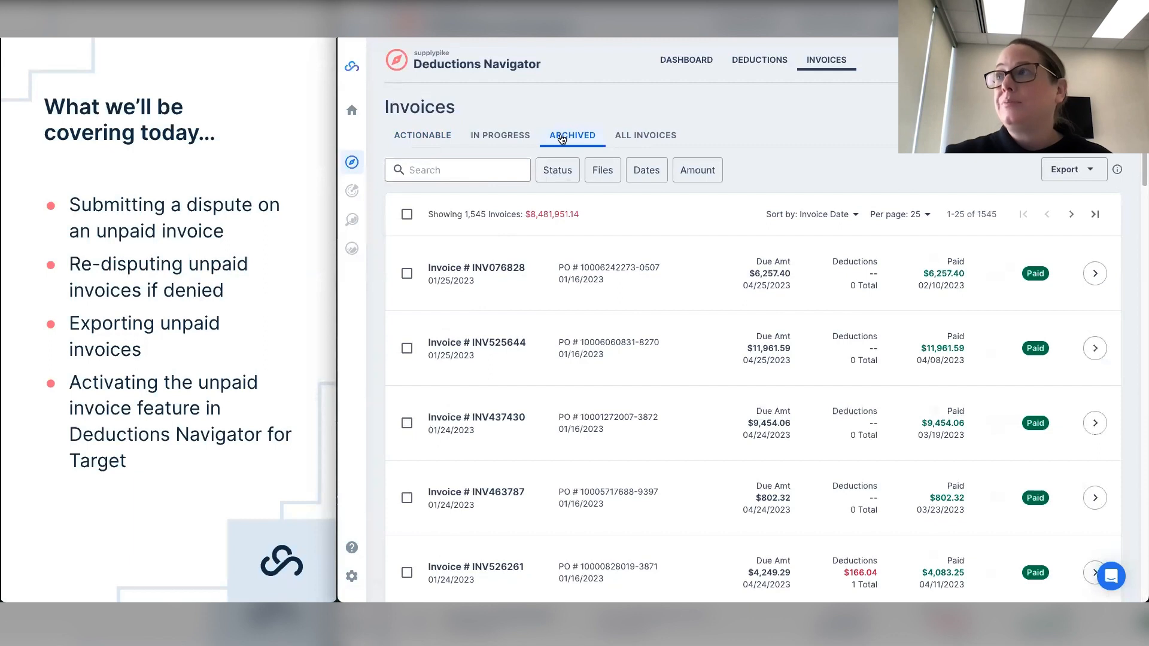
pyautogui.click(557, 171)
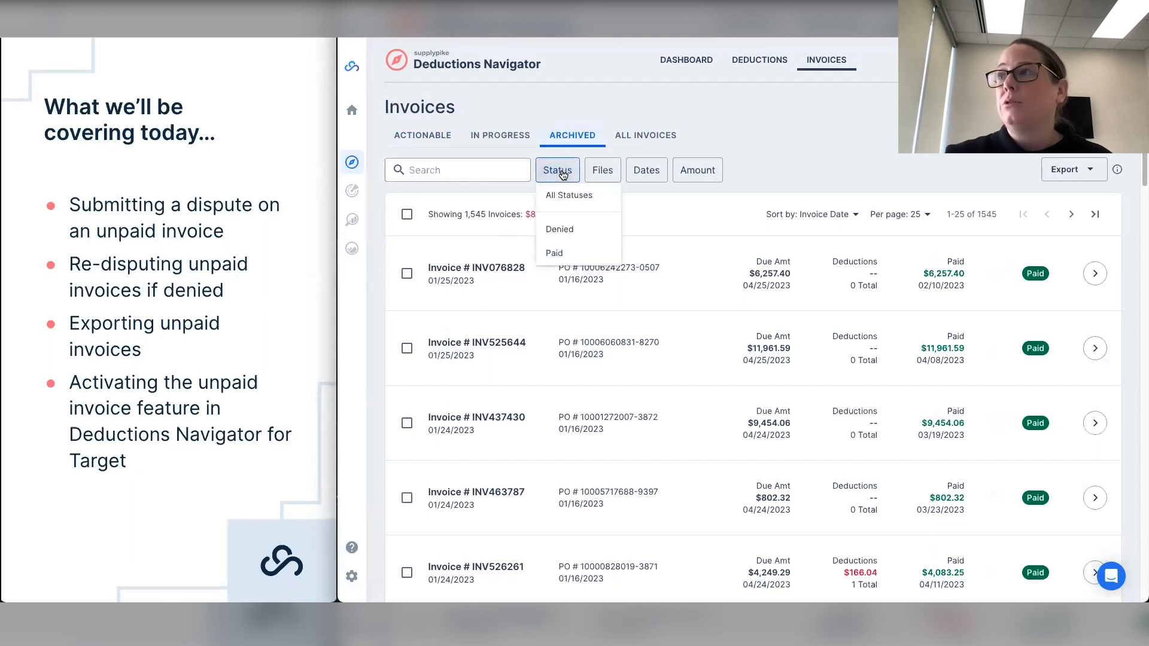
pyautogui.click(568, 233)
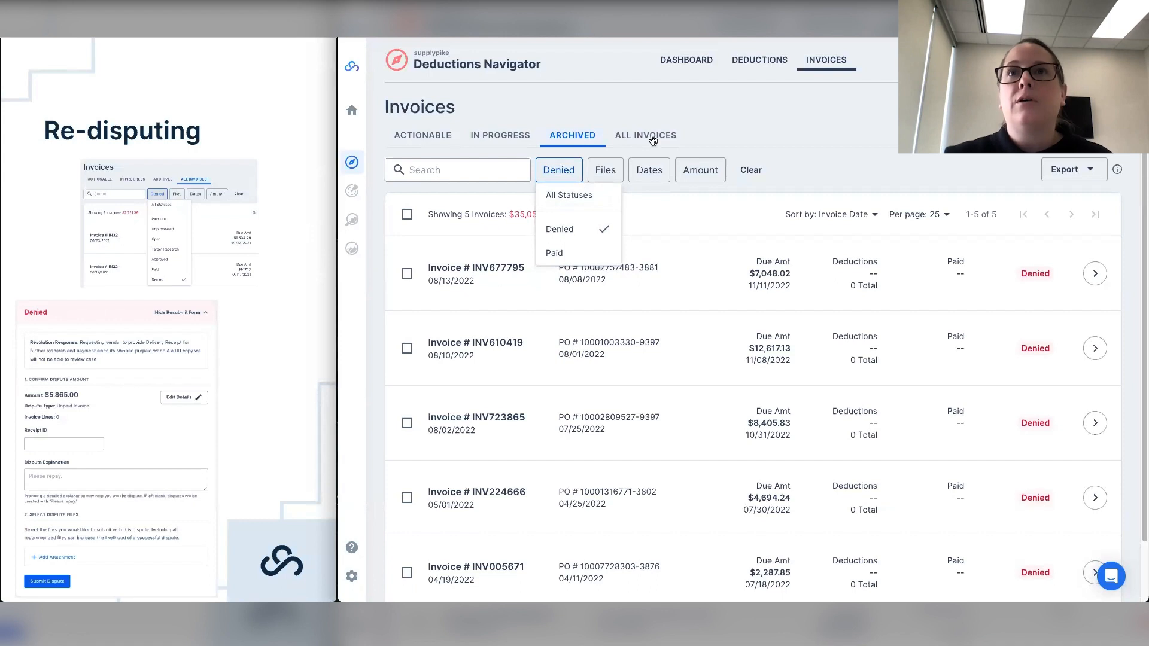
pyautogui.click(664, 204)
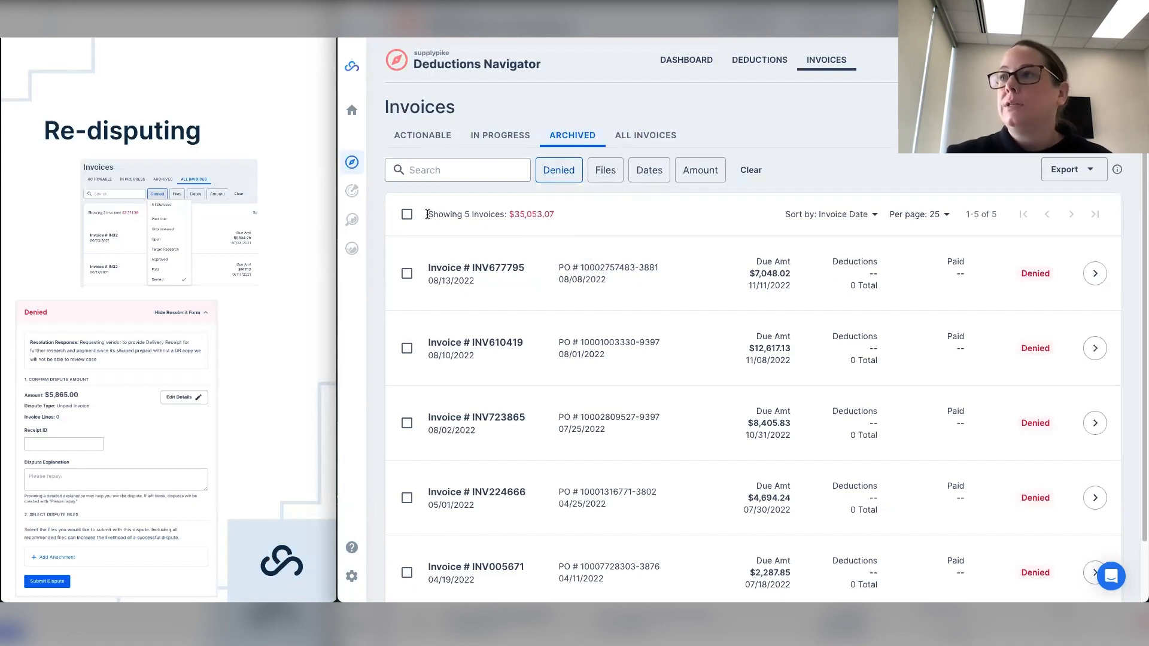
# Highlight the denied invoices' summary line and open the details page of the first denied invoice.
pyautogui.moveTo(427, 214); pyautogui.dragTo(555, 215)
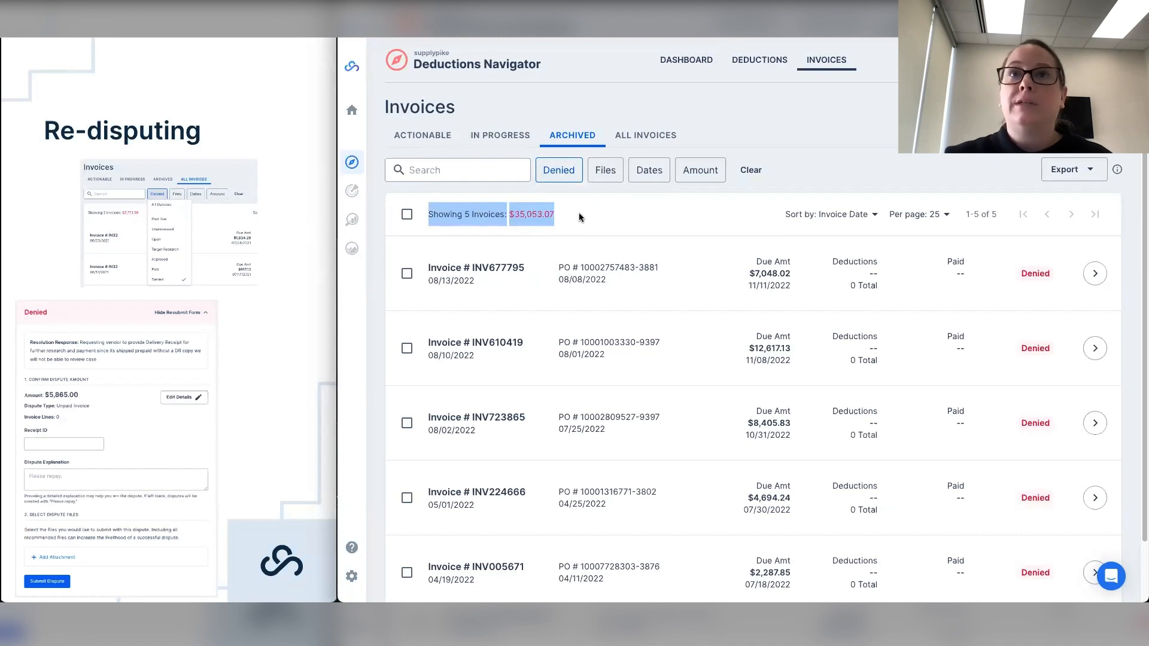
pyautogui.click(576, 216)
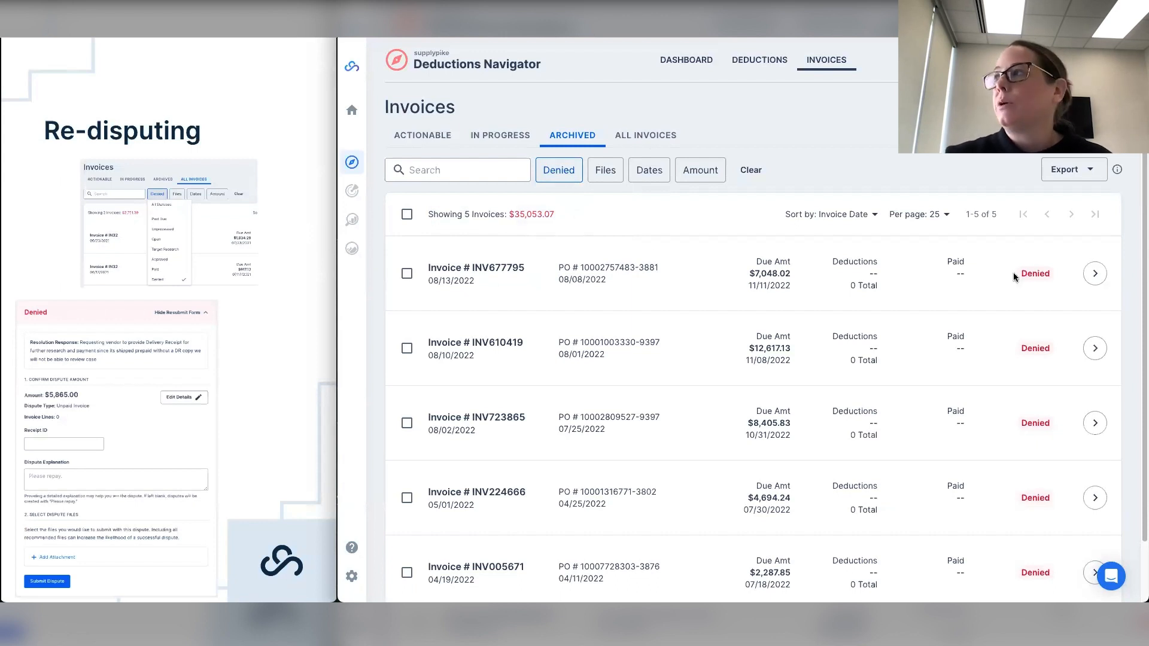
pyautogui.click(1097, 273)
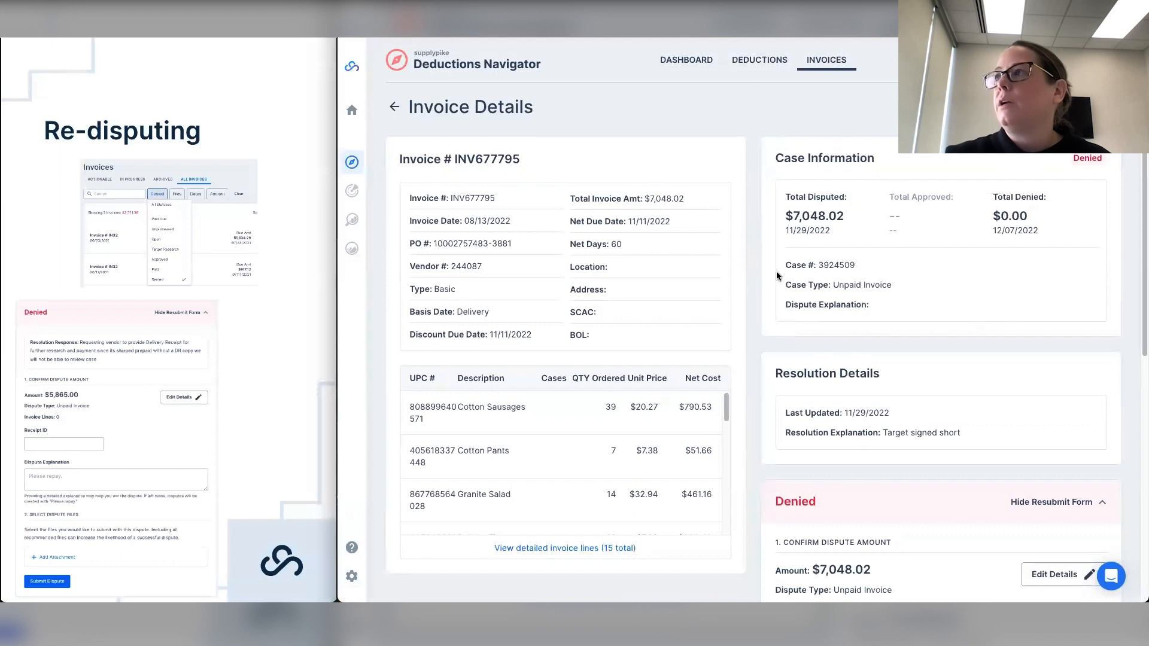
# Examine the denied invoice's Resolution Details, highlighting the last updated date and the resolution explanation.
pyautogui.scroll(-2, 801, 266)
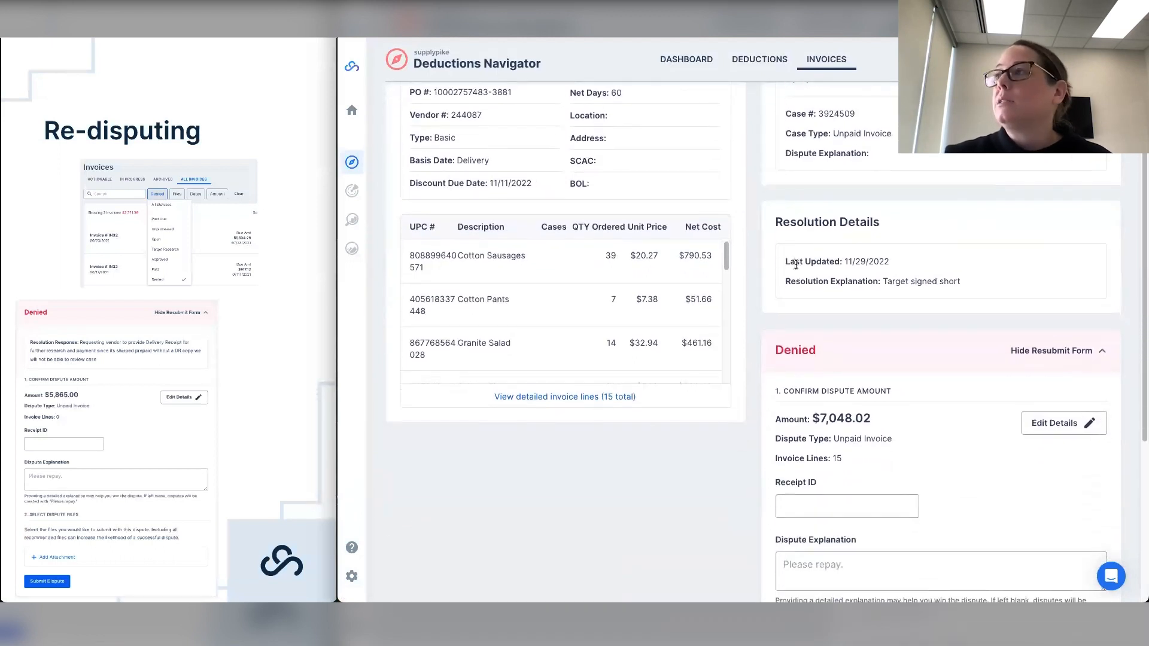
pyautogui.scroll(-1, 830, 255)
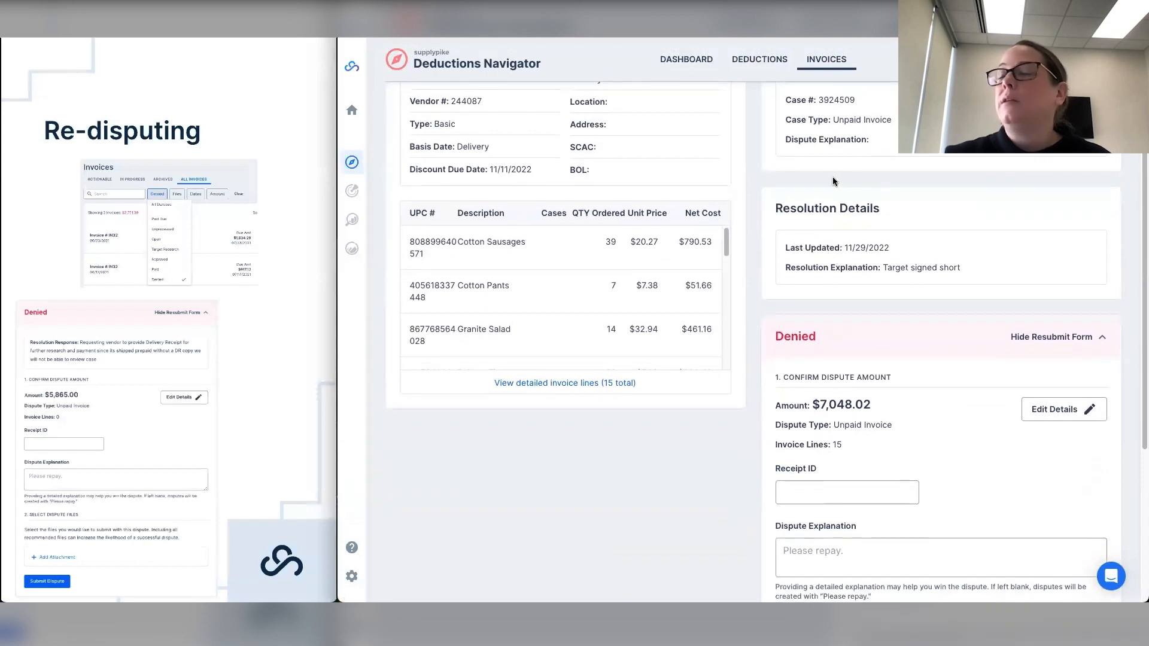
pyautogui.moveTo(788, 247); pyautogui.dragTo(899, 252)
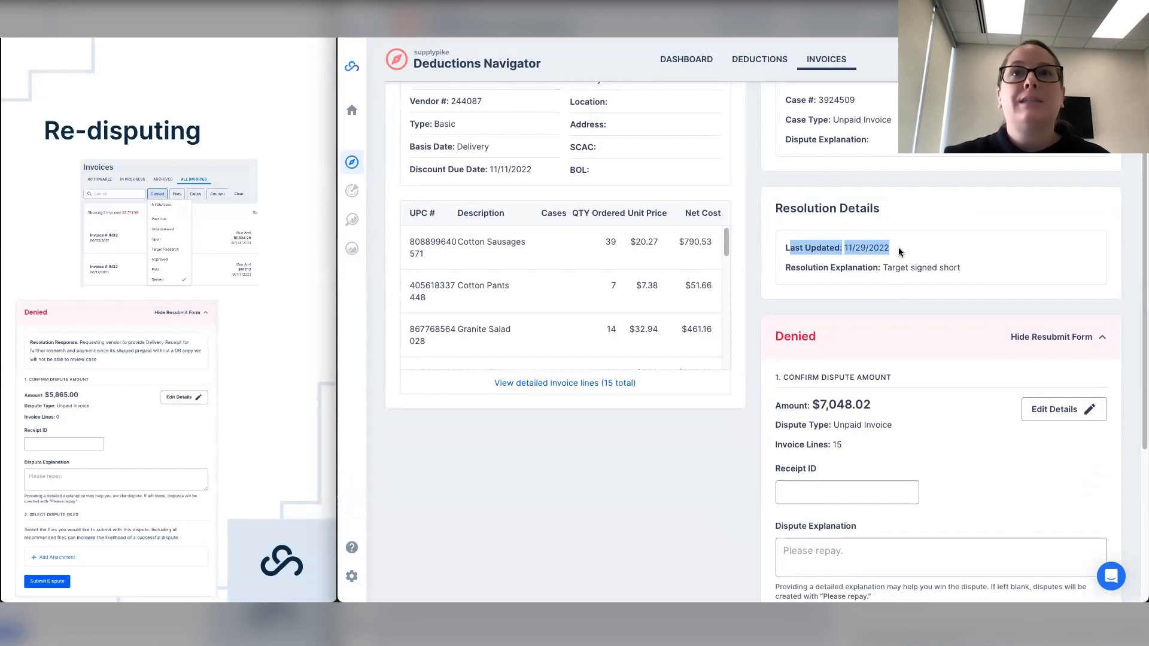
pyautogui.moveTo(796, 268); pyautogui.dragTo(967, 268)
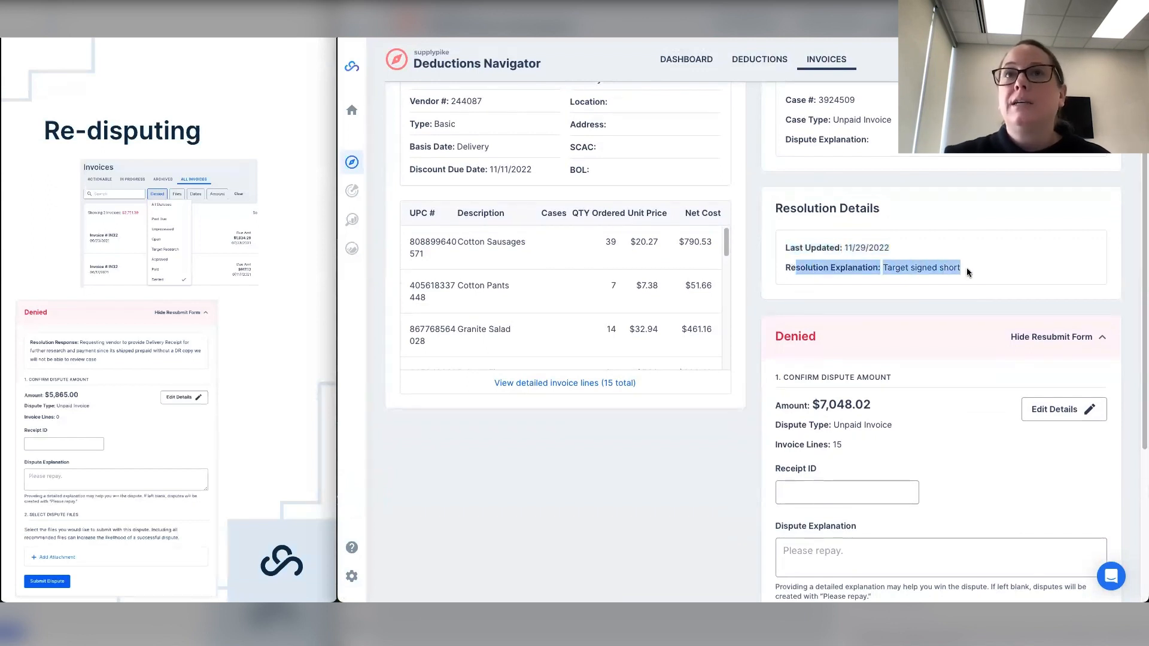
pyautogui.click(927, 268)
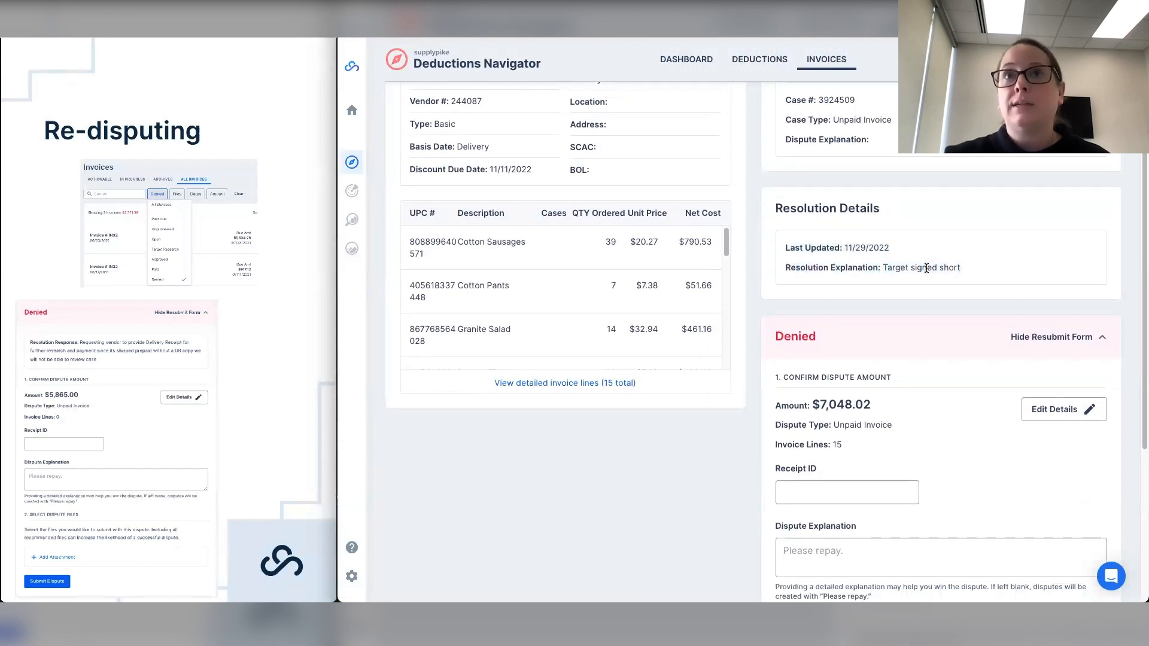
pyautogui.moveTo(896, 268); pyautogui.dragTo(962, 268)
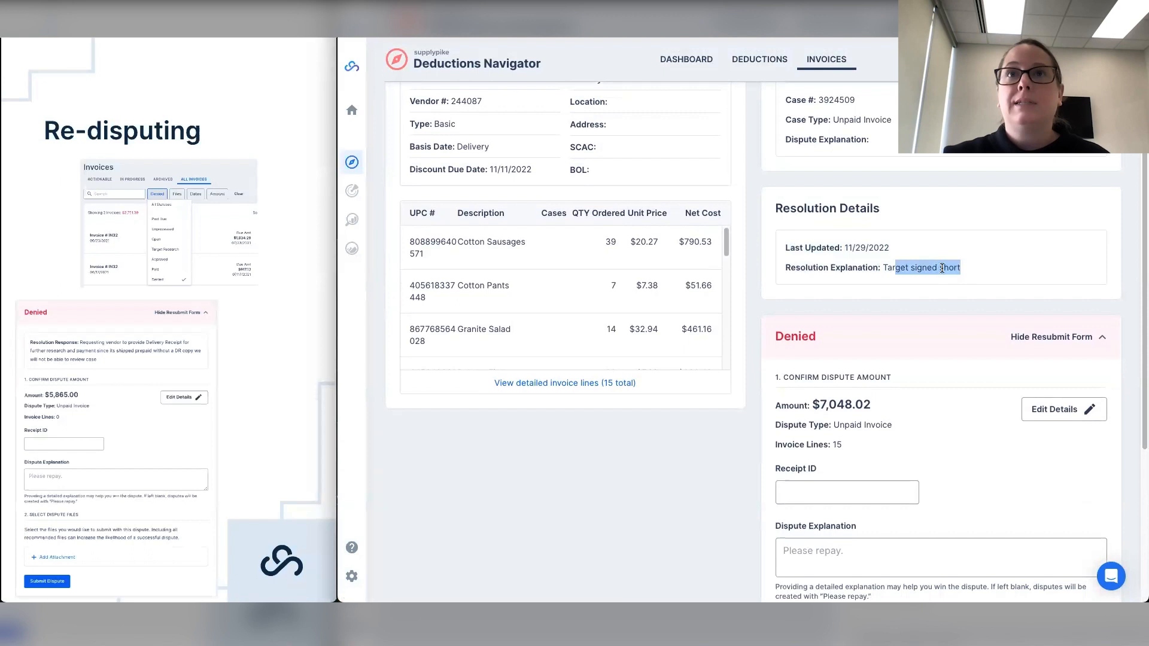
pyautogui.click(932, 192)
# View the resubmit form's dispute amount in the Edit Case Details dialog and close it without changes.
pyautogui.scroll(-2, 932, 192)
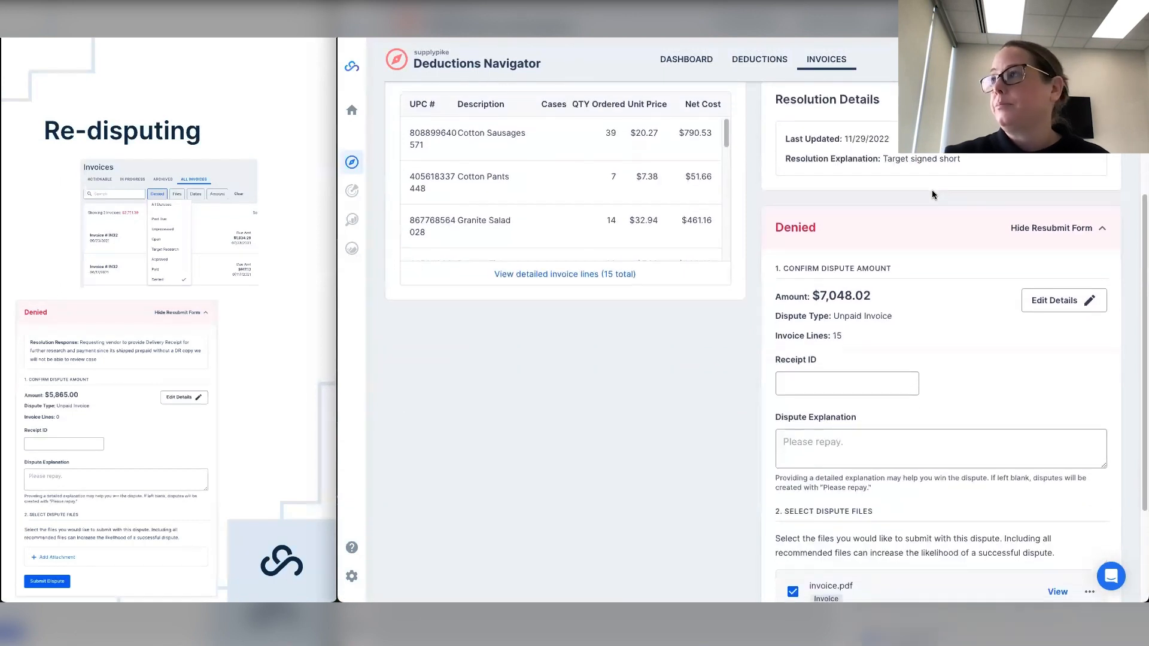
pyautogui.scroll(-2, 932, 190)
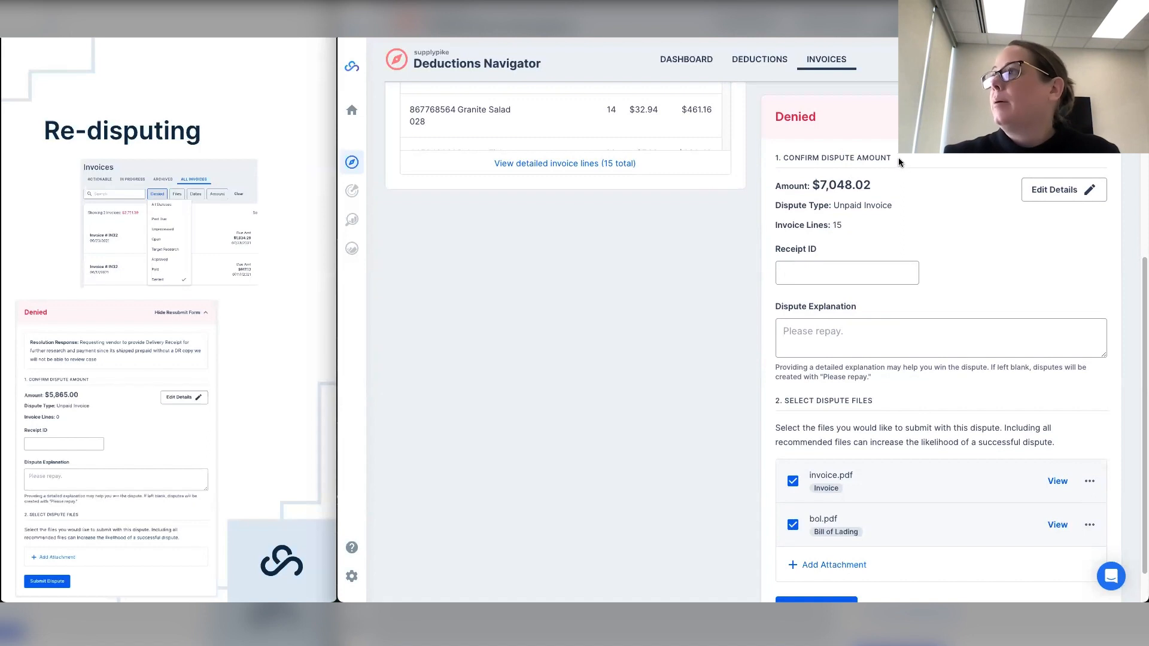
pyautogui.scroll(-1, 817, 151)
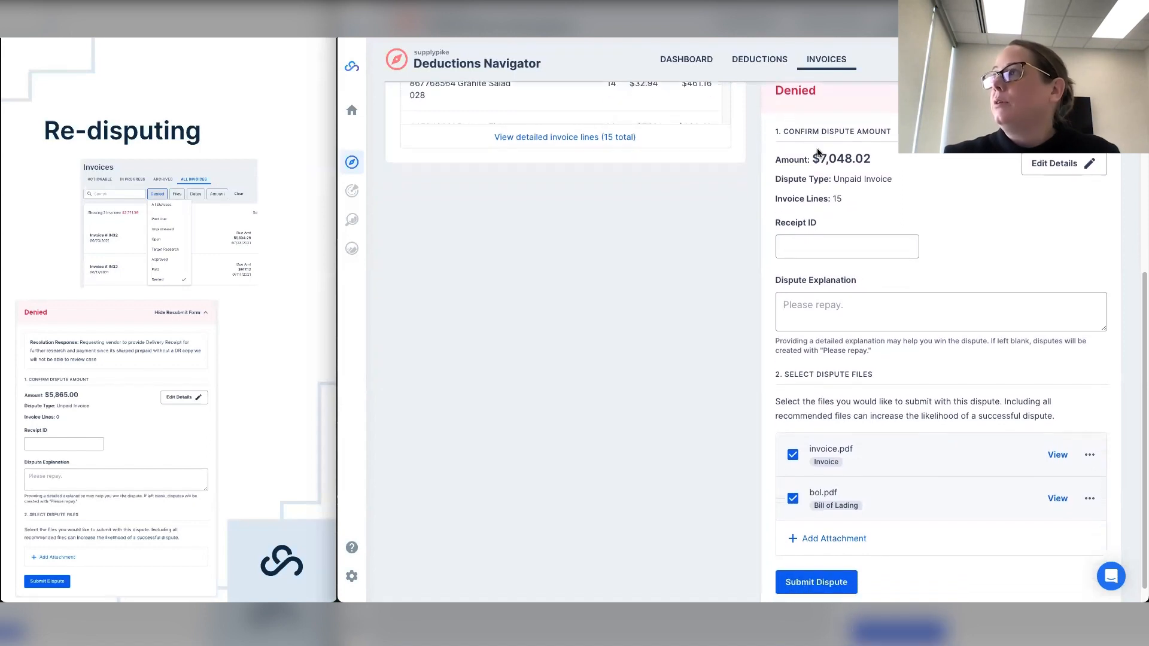
pyautogui.click(1055, 163)
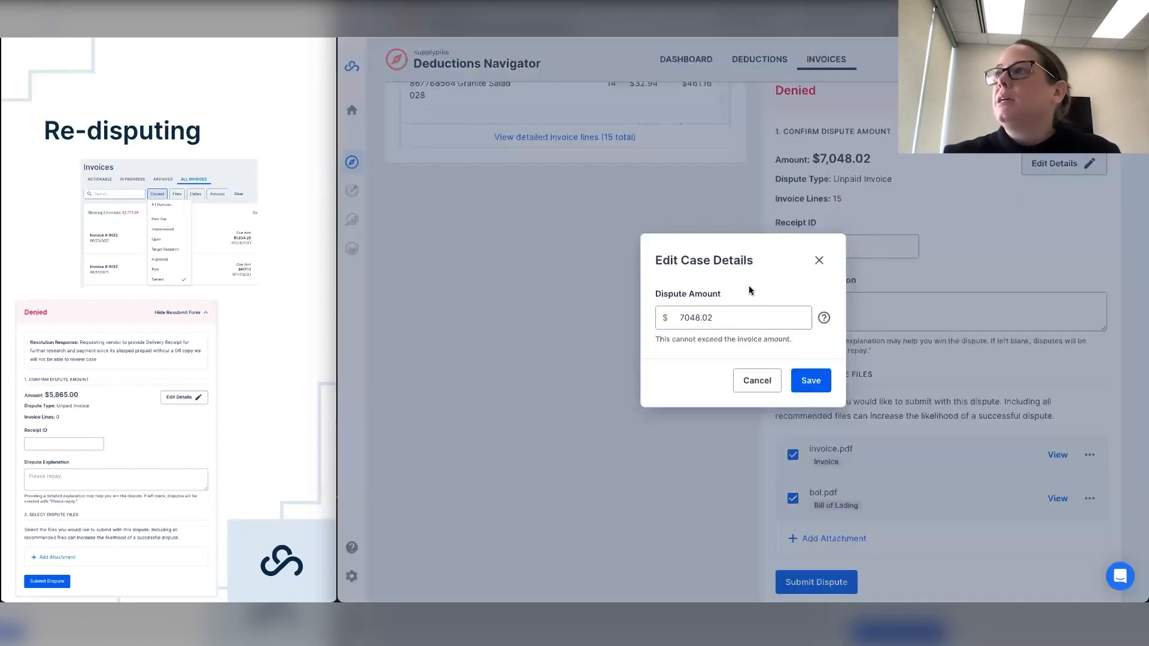
pyautogui.click(818, 261)
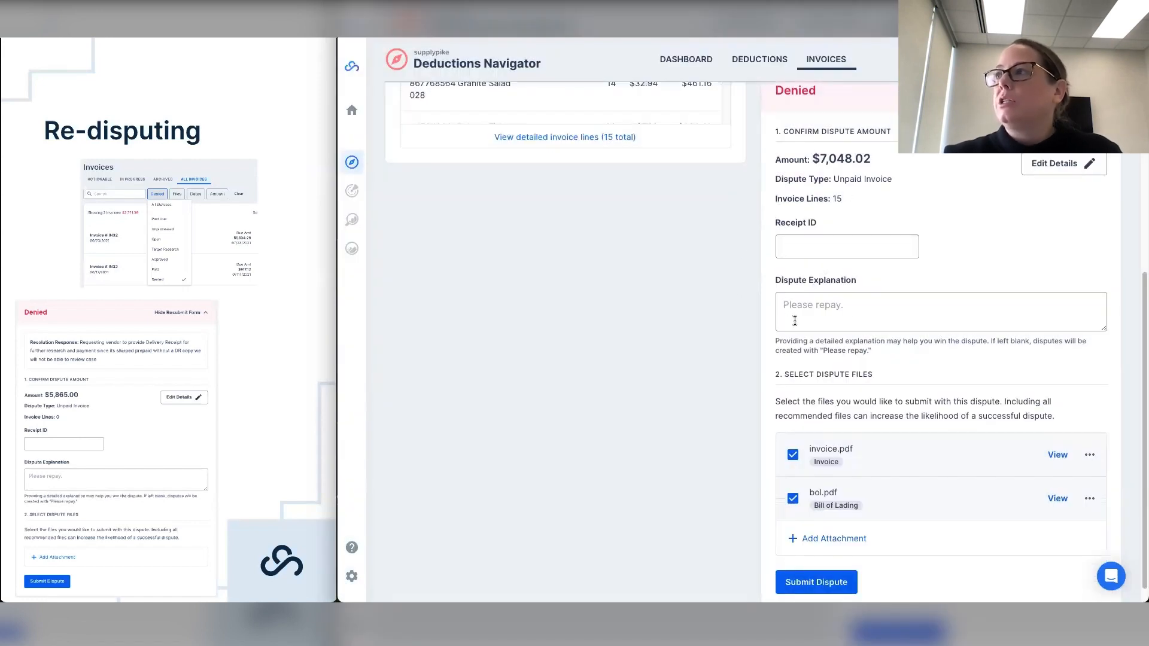
# Reread the resolution explanation and examine the resubmit form's explanation and file sections, ending at the case information.
pyautogui.scroll(2, 792, 325)
pyautogui.scroll(1, 789, 332)
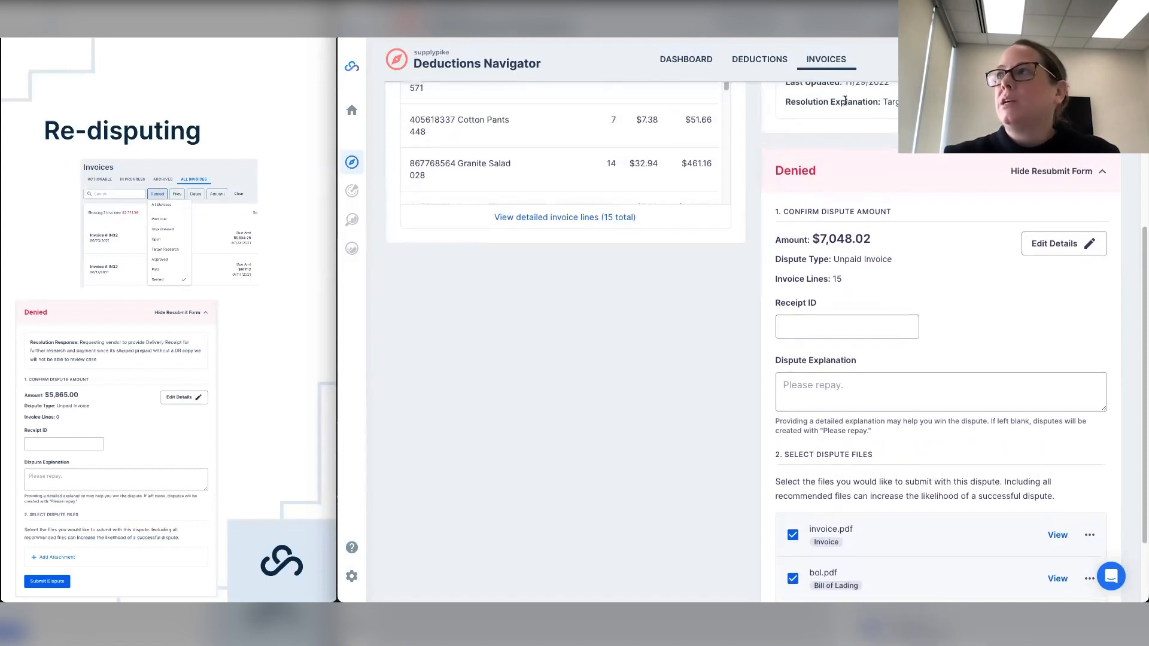
pyautogui.moveTo(796, 102); pyautogui.dragTo(934, 103)
pyautogui.click(843, 209)
pyautogui.scroll(-1, 844, 208)
pyautogui.scroll(-1, 843, 207)
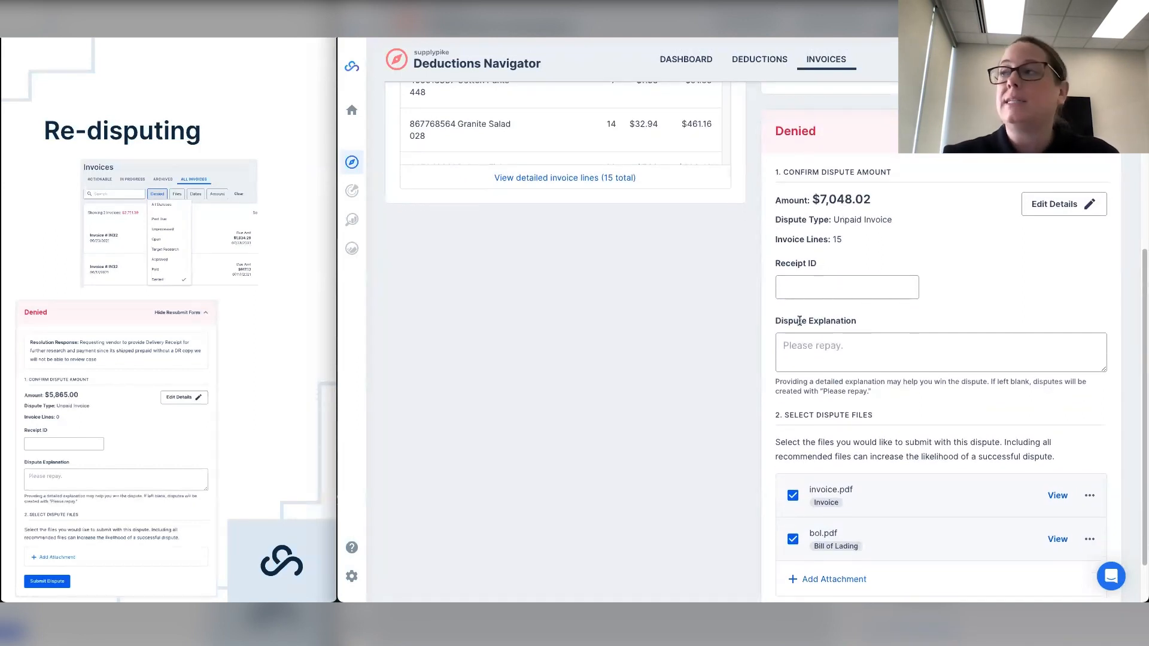
pyautogui.scroll(-2, 786, 317)
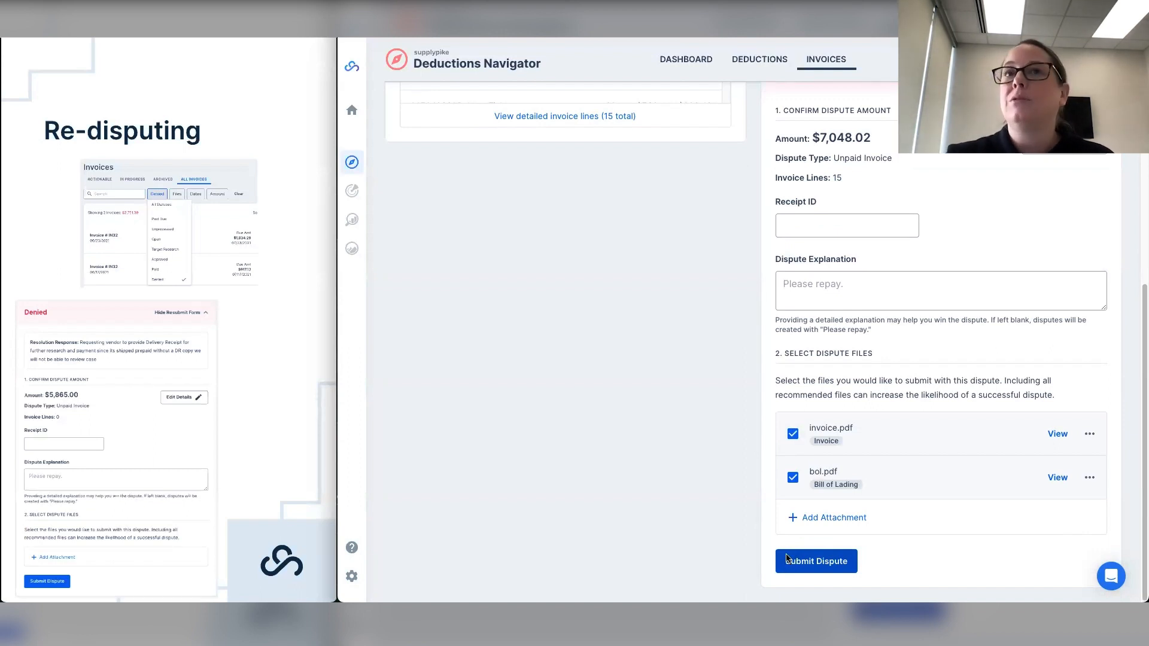
pyautogui.scroll(1, 638, 481)
pyautogui.scroll(5, 635, 479)
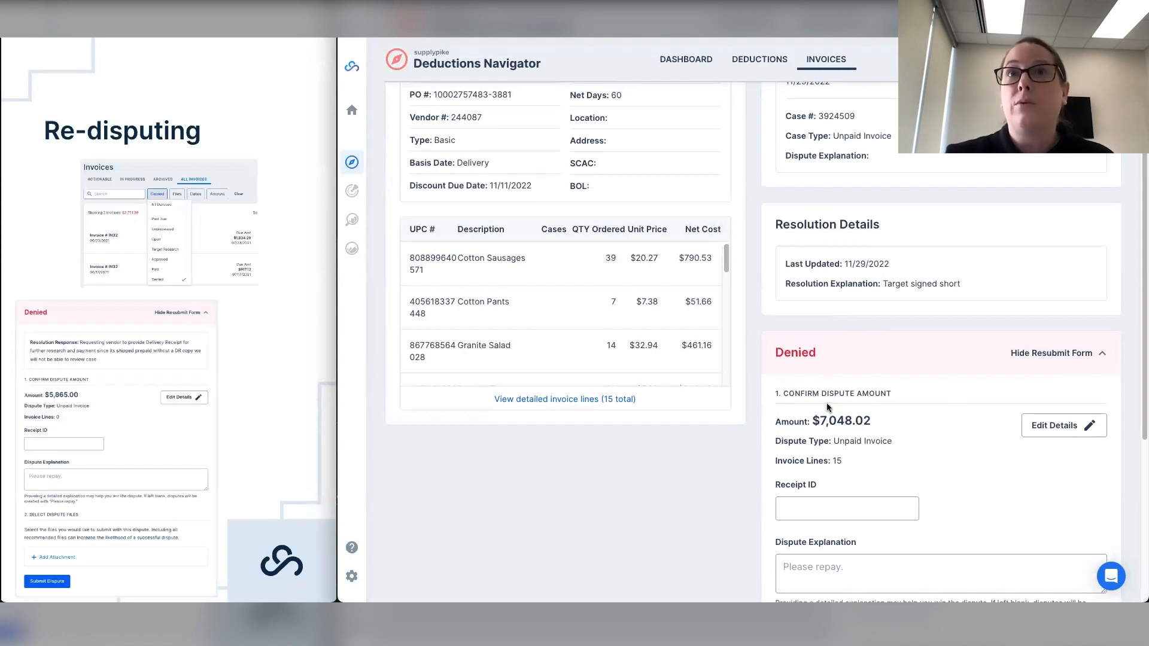
pyautogui.scroll(1, 828, 374)
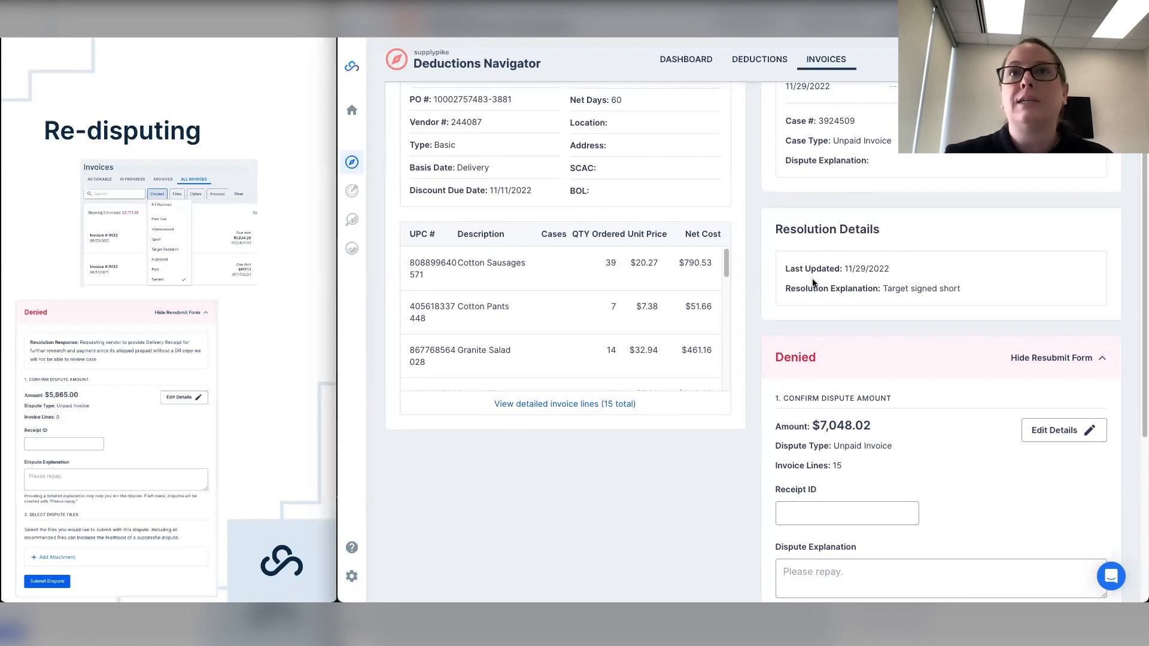
pyautogui.scroll(3, 699, 504)
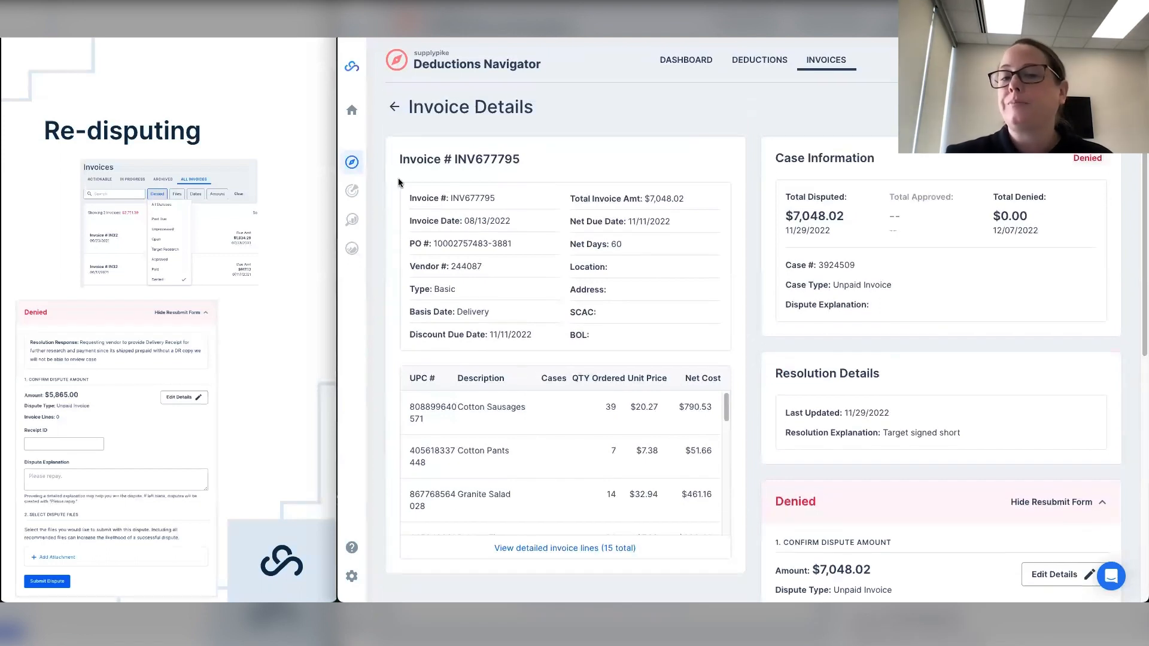
# Advance the slides to Exporting.
pyautogui.click(259, 344)
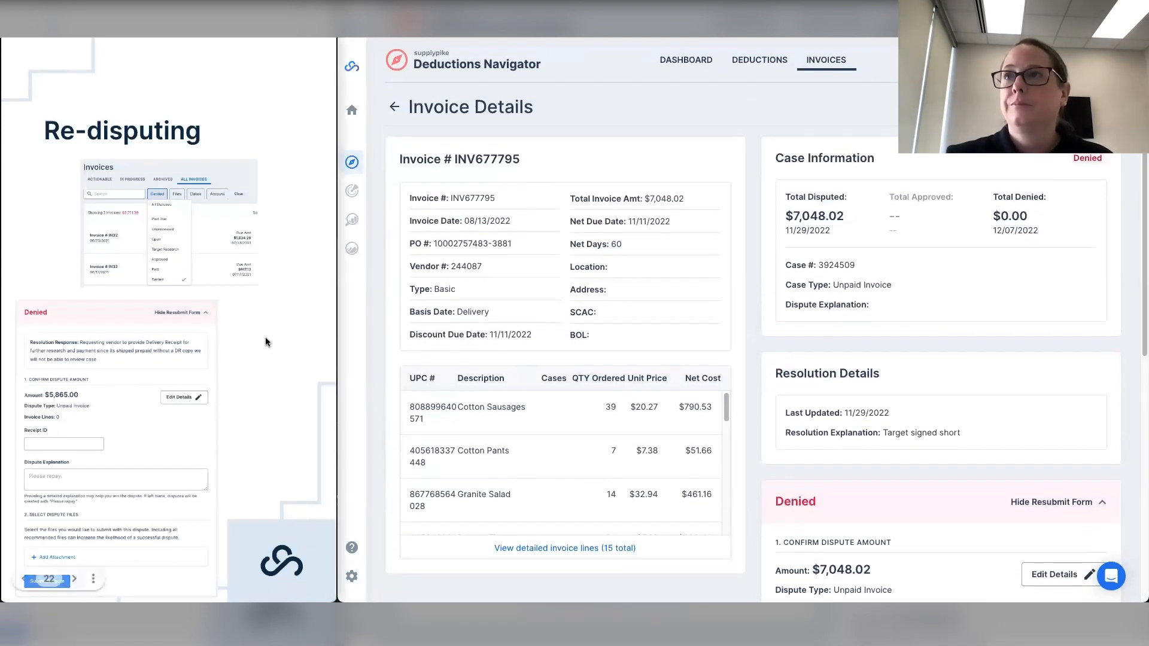
pyautogui.click(260, 344)
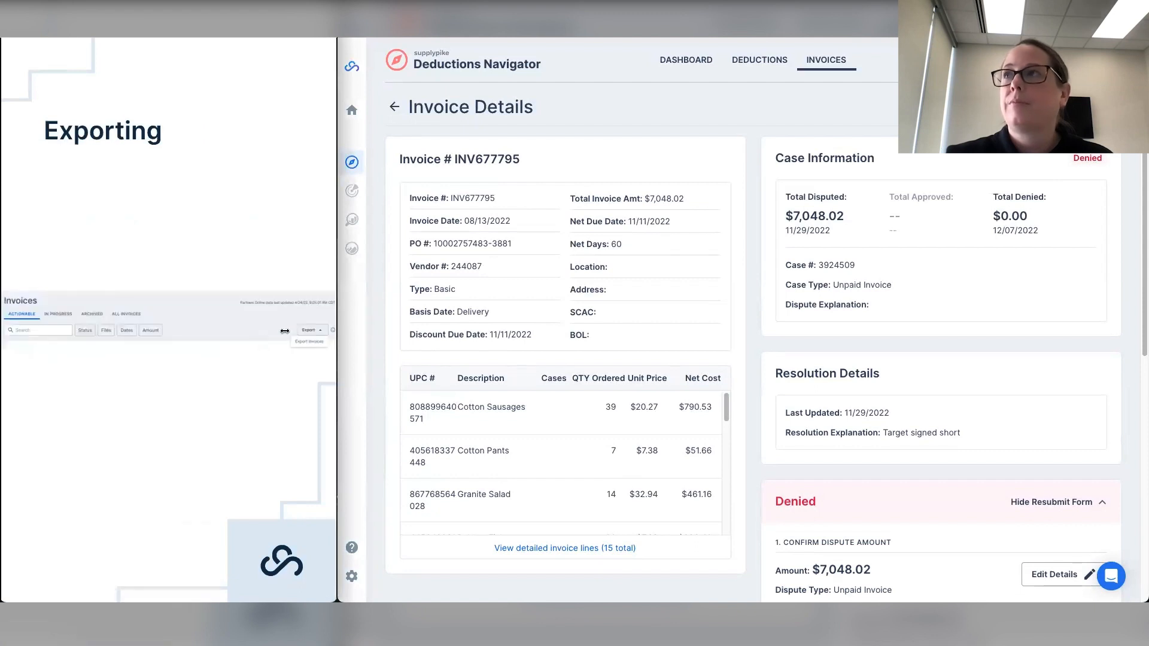
# Return to the archived denied invoices and view the available export option without exporting anything.
pyautogui.click(399, 121)
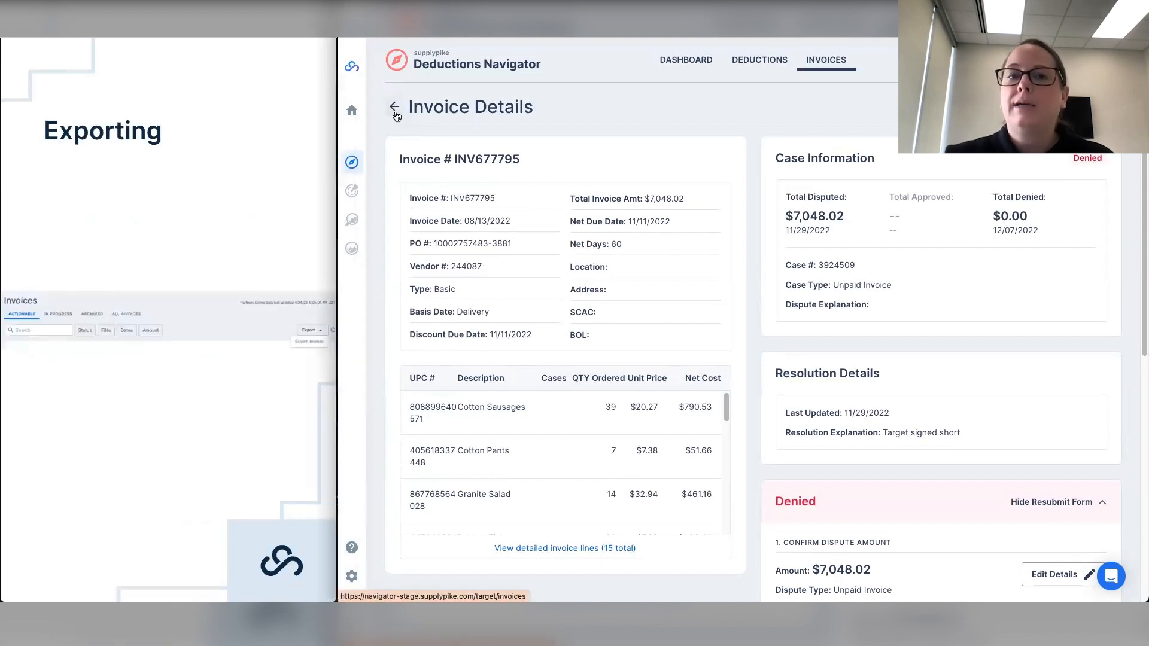
pyautogui.click(395, 114)
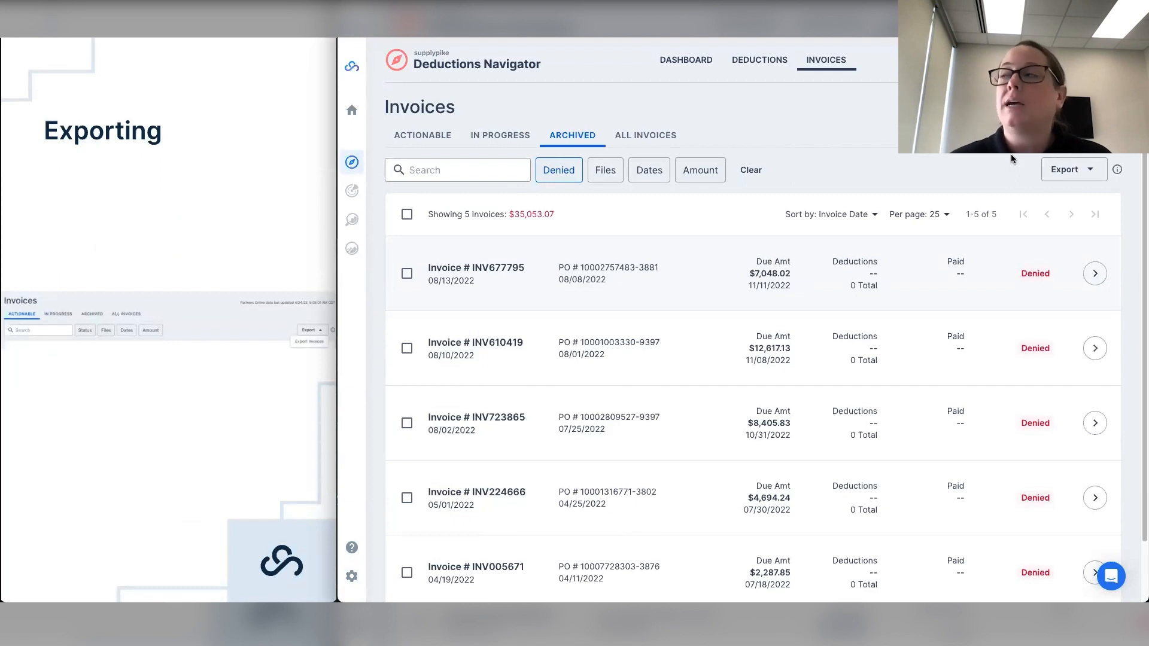
pyautogui.click(1055, 172)
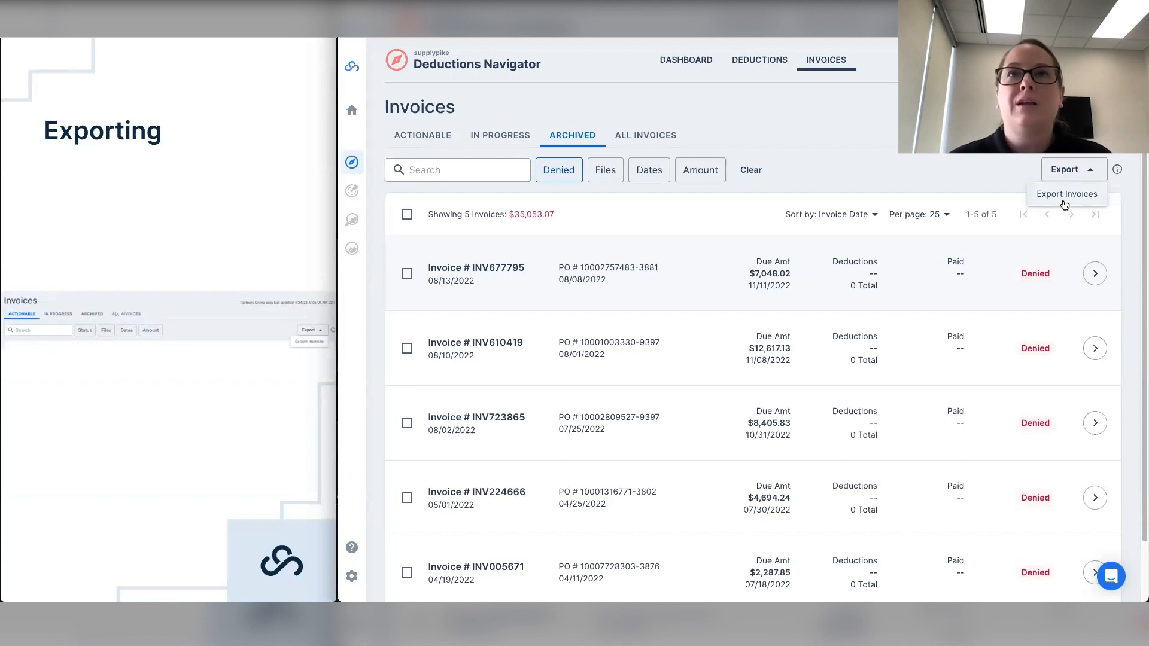
pyautogui.click(856, 161)
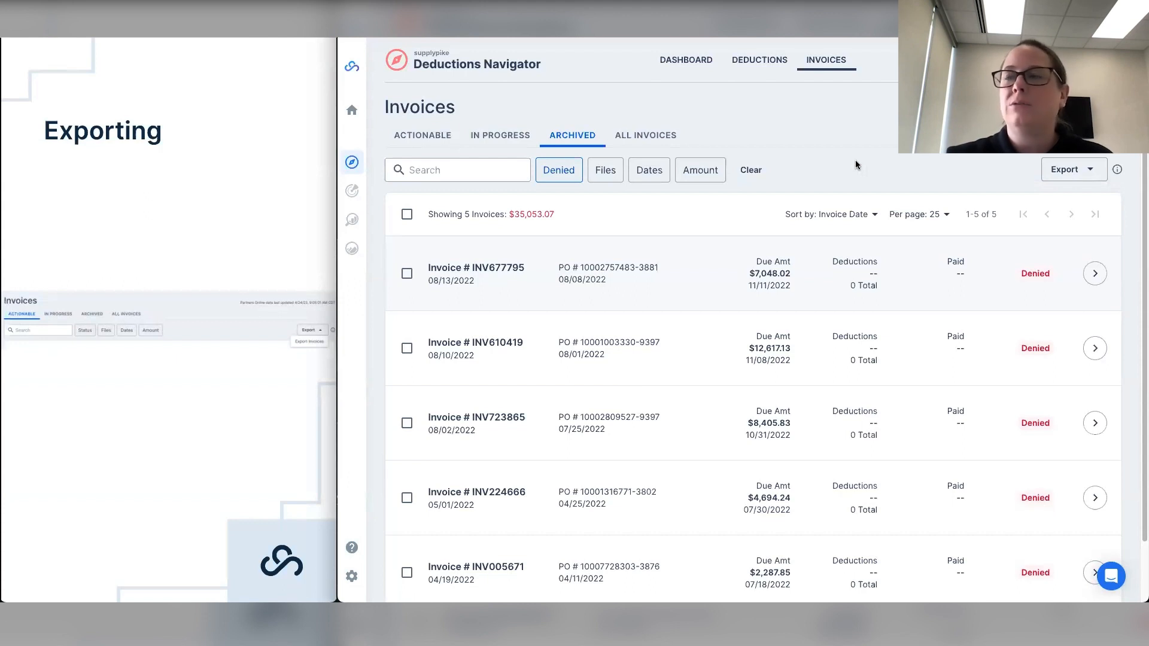
# Advance the slides to Live Q + A.
pyautogui.click(263, 208)
pyautogui.click(264, 208)
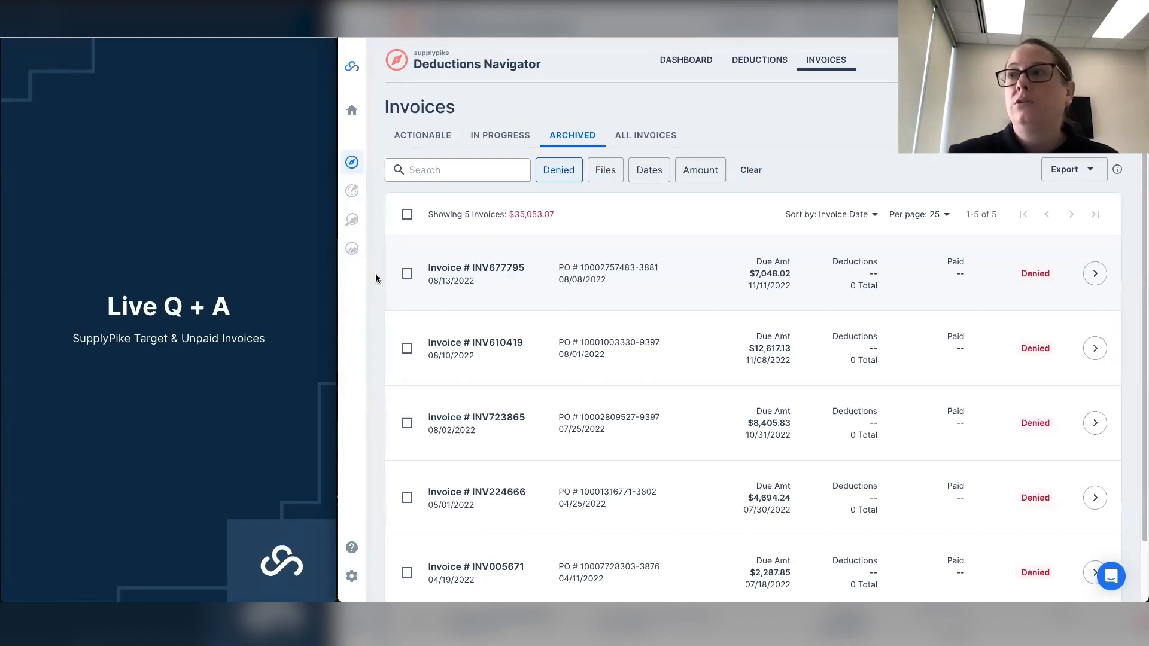
# Examine the first denied invoice's details and its resubmit form, ending back at the invoice list.
pyautogui.click(1094, 276)
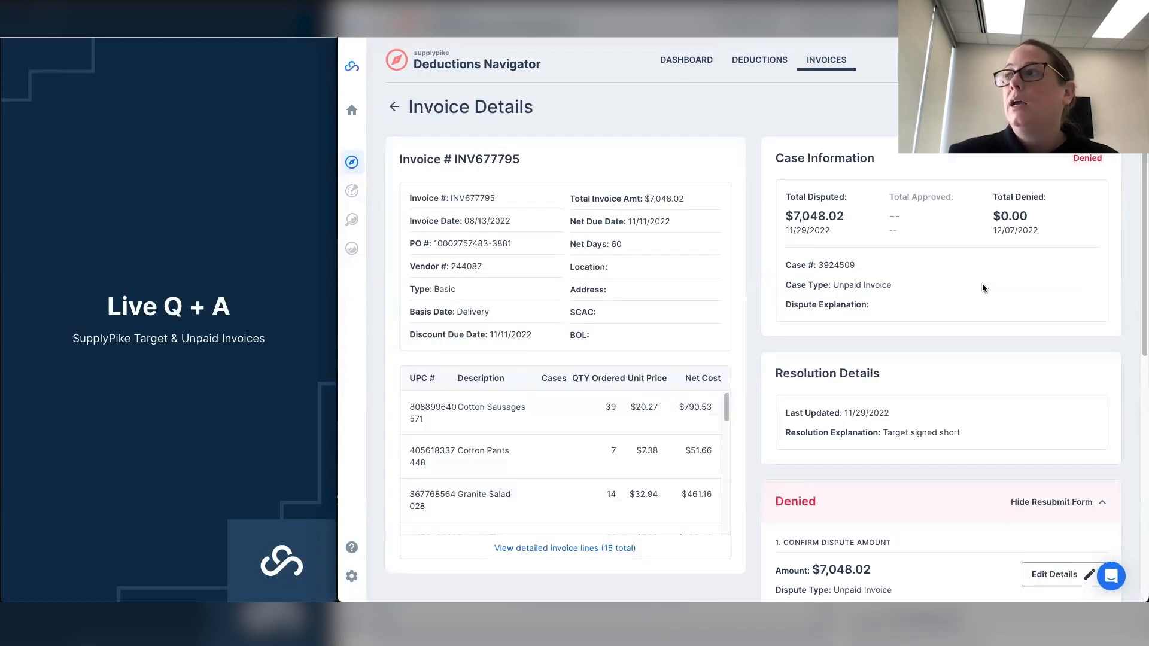
pyautogui.scroll(-6, 982, 285)
pyautogui.scroll(-2, 924, 215)
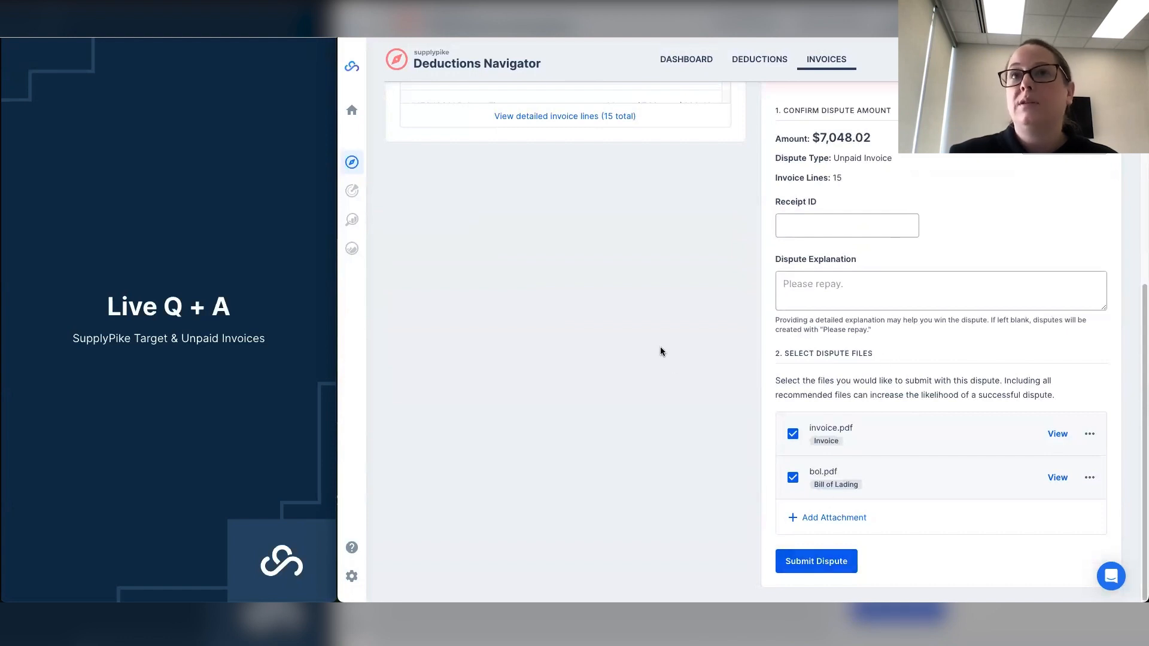
pyautogui.scroll(8, 658, 346)
pyautogui.click(396, 114)
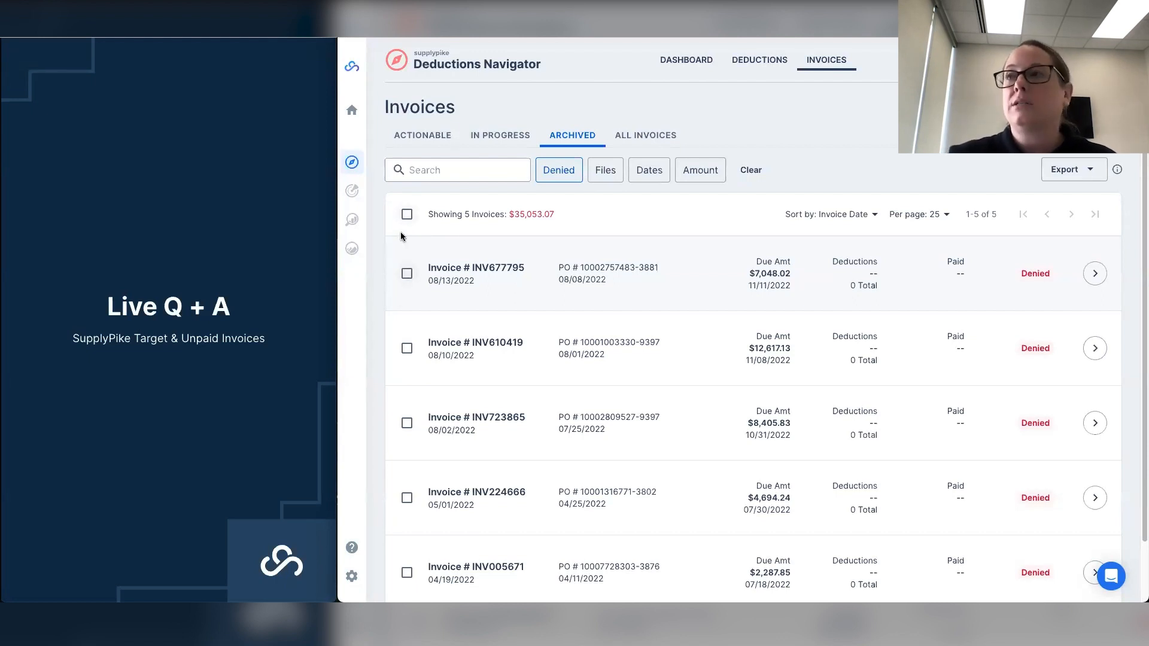
# Select the first three denied invoices in the list and clear the selection again.
pyautogui.click(406, 274)
pyautogui.click(407, 348)
pyautogui.click(407, 423)
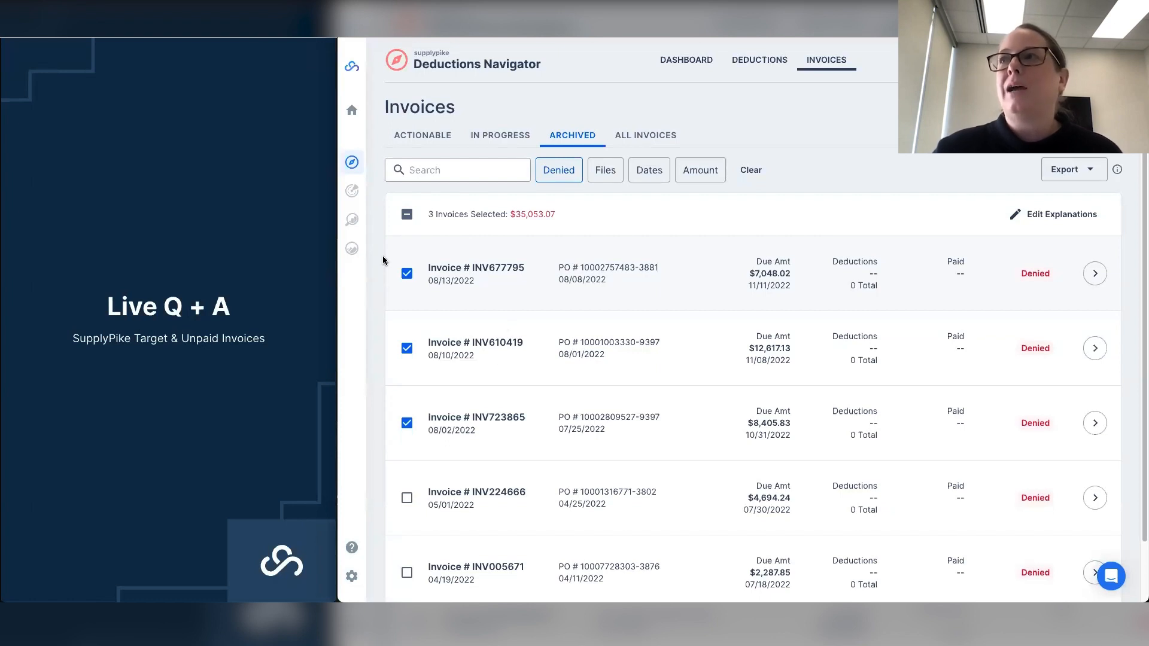
pyautogui.click(407, 214)
pyautogui.click(407, 214)
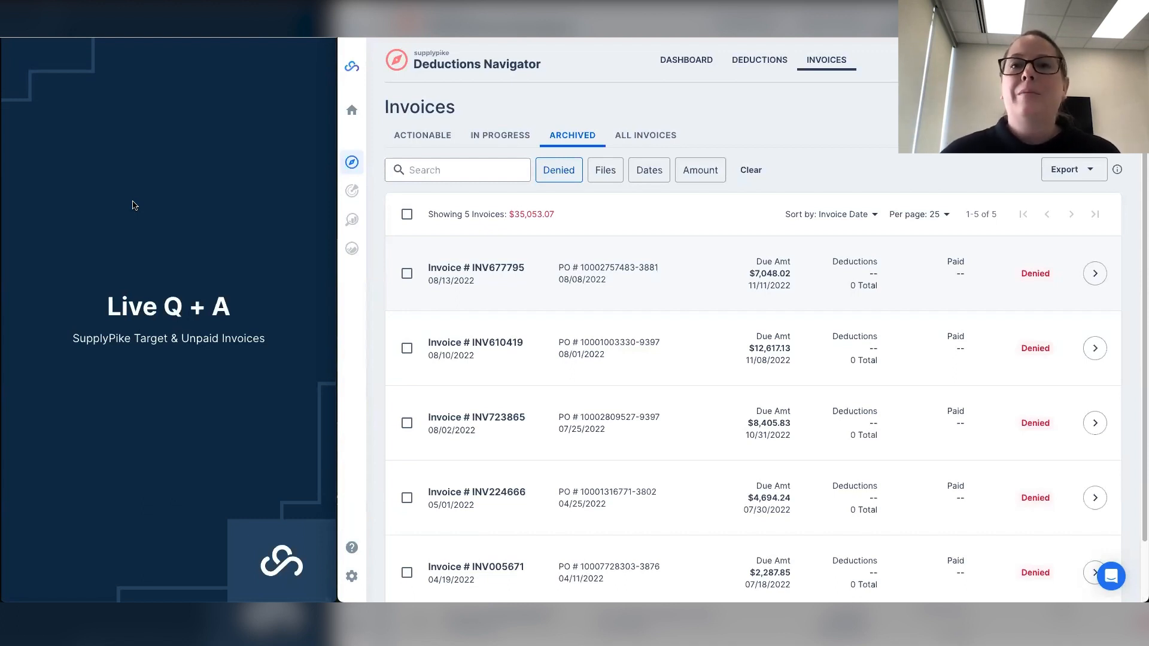
# Go back through the slides to Submitting a Dispute.
pyautogui.press('Left')
pyautogui.press('Left')
pyautogui.press('Left')
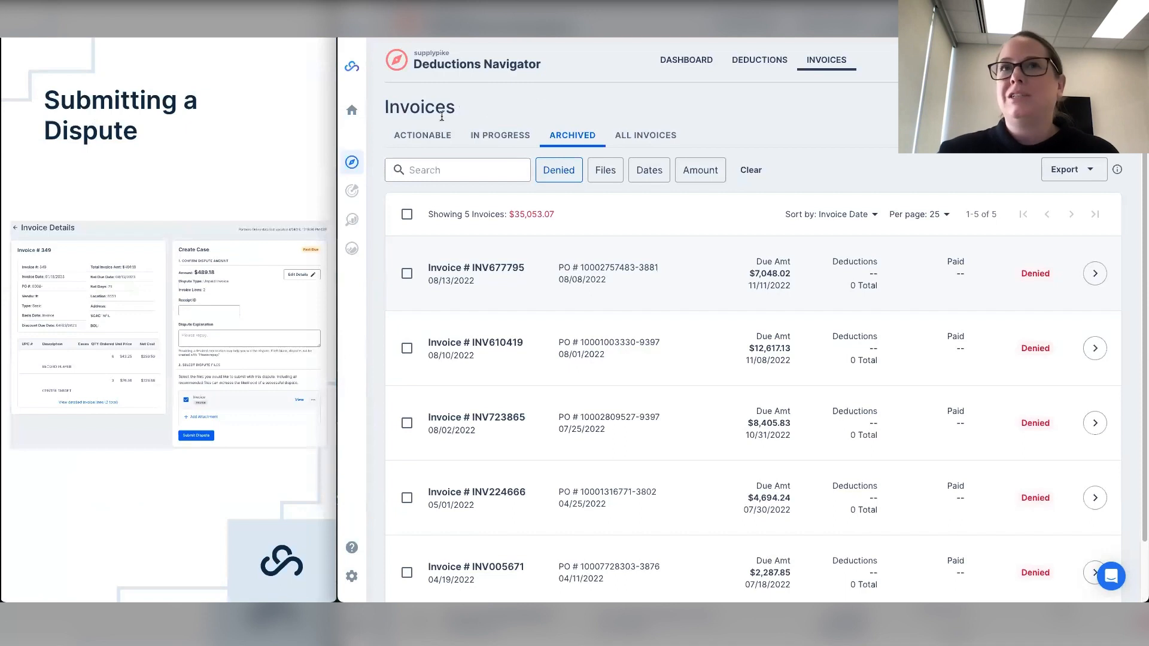
# Show the actionable invoices and highlight the first invoice's Past Due status.
pyautogui.click(431, 137)
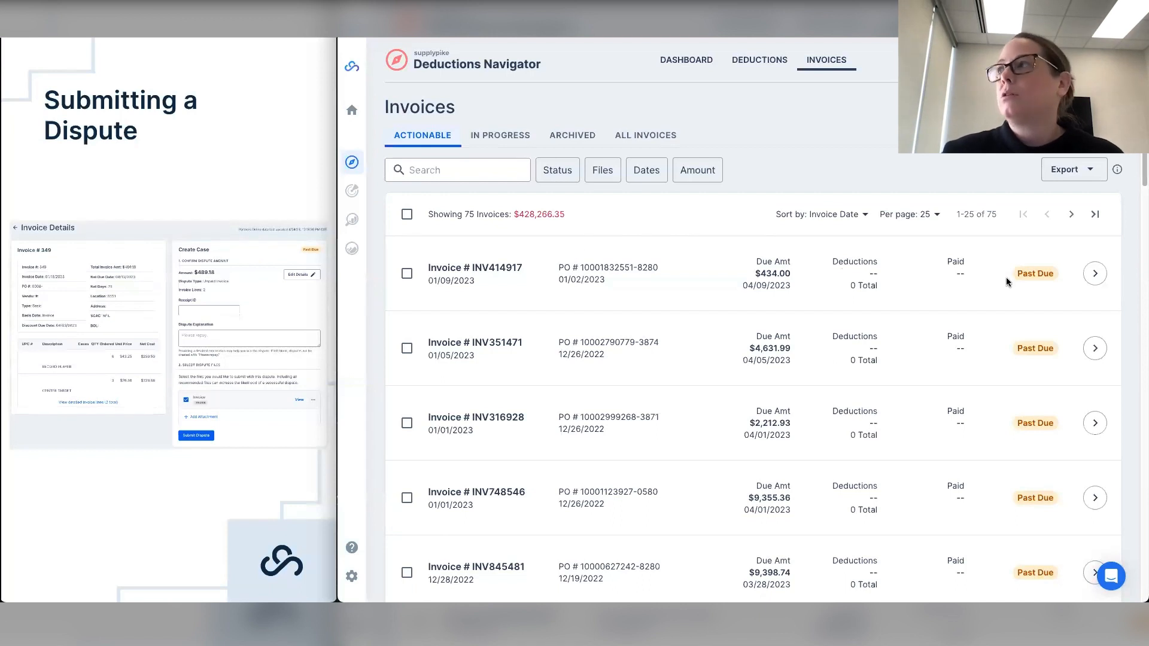
pyautogui.moveTo(1016, 273); pyautogui.dragTo(1053, 272)
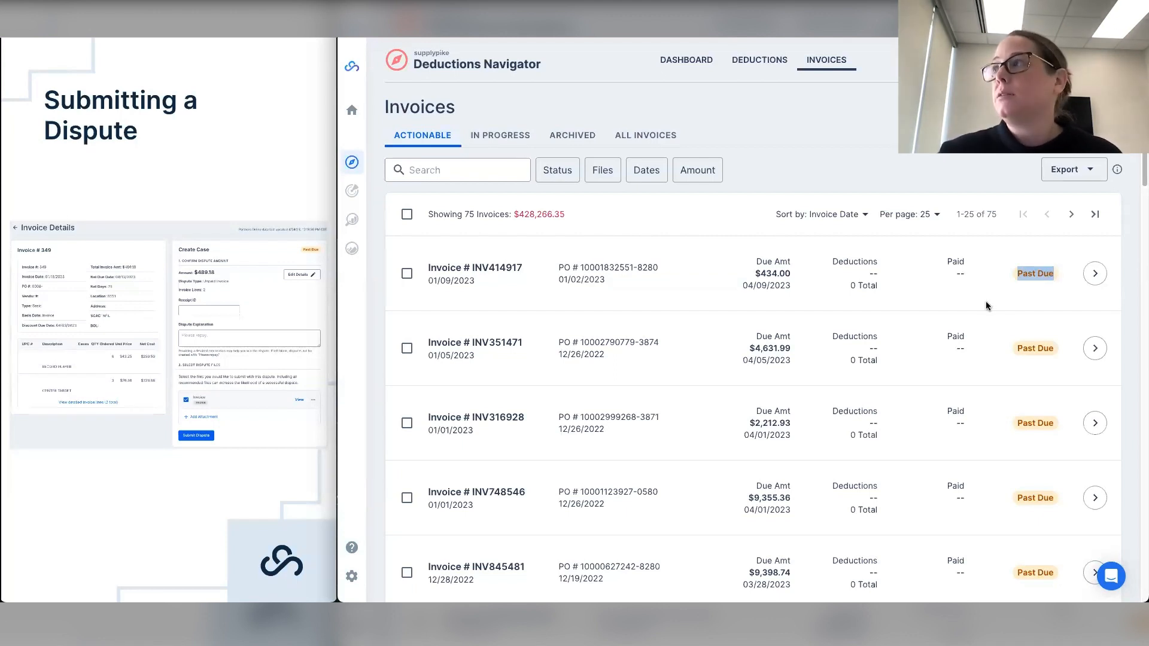
pyautogui.click(1003, 274)
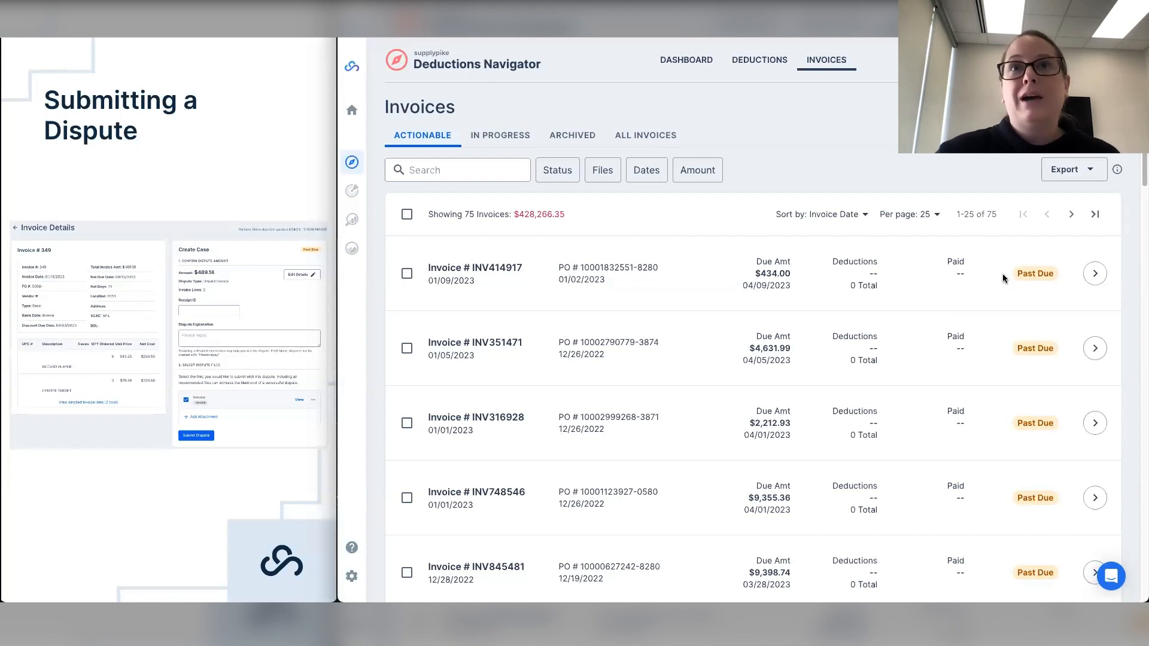
# Open the first past due invoice and examine its Create Case form, including the dispute amount, explanation, files and submission option.
pyautogui.click(1094, 274)
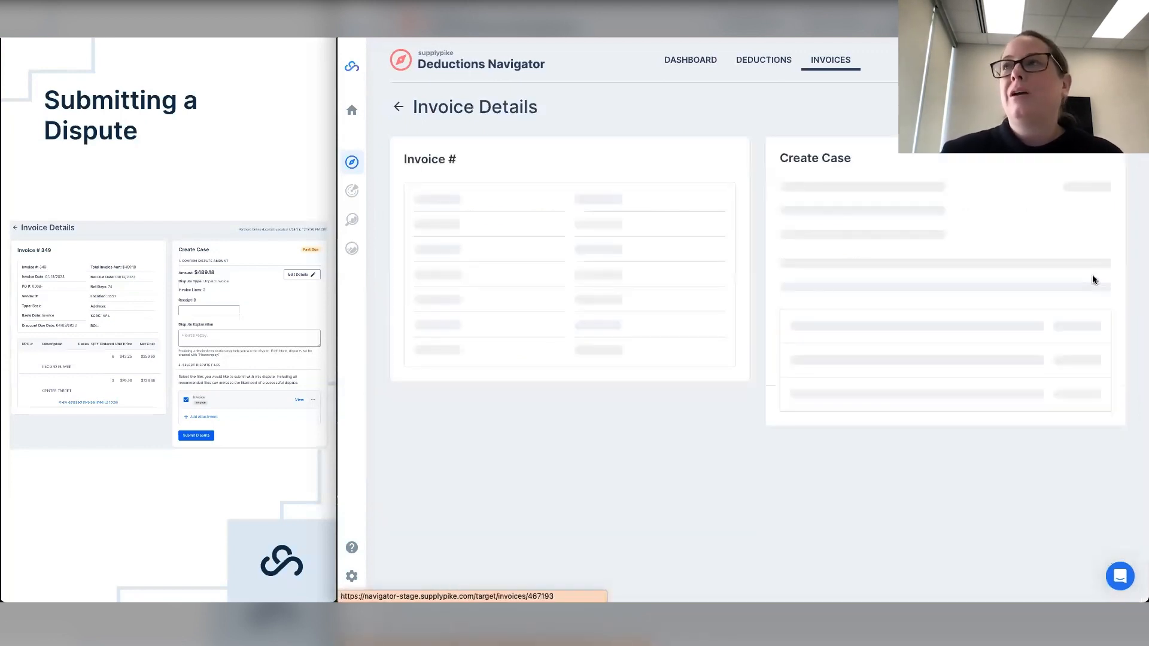
pyautogui.moveTo(408, 106); pyautogui.dragTo(525, 111)
pyautogui.click(560, 112)
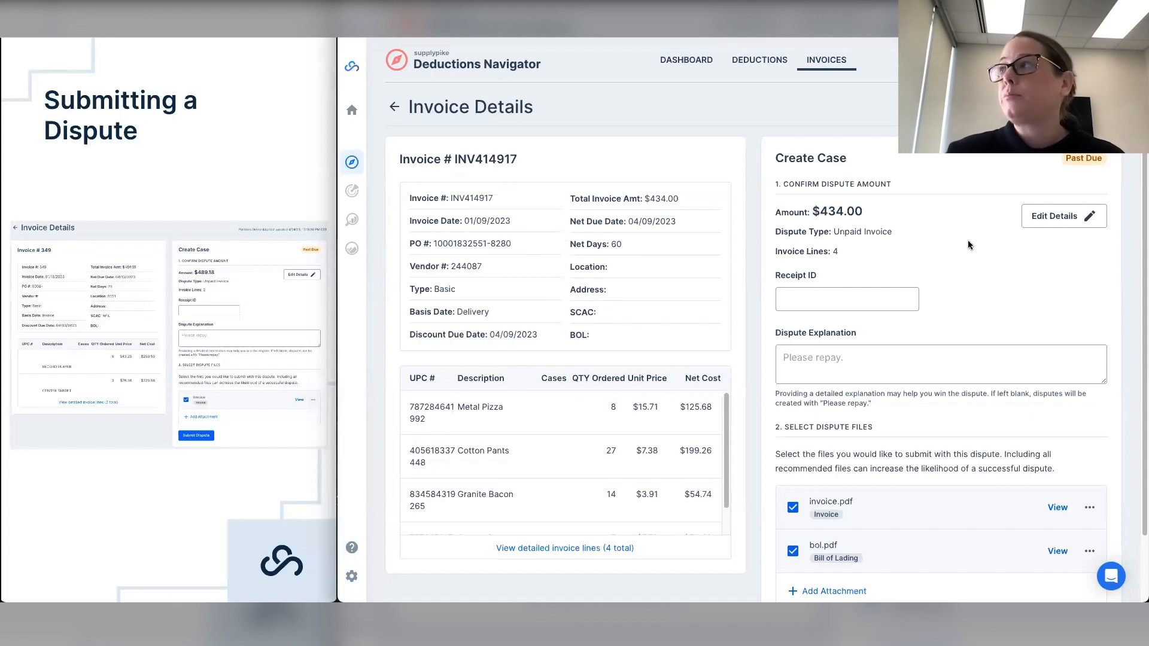
pyautogui.scroll(-1, 967, 238)
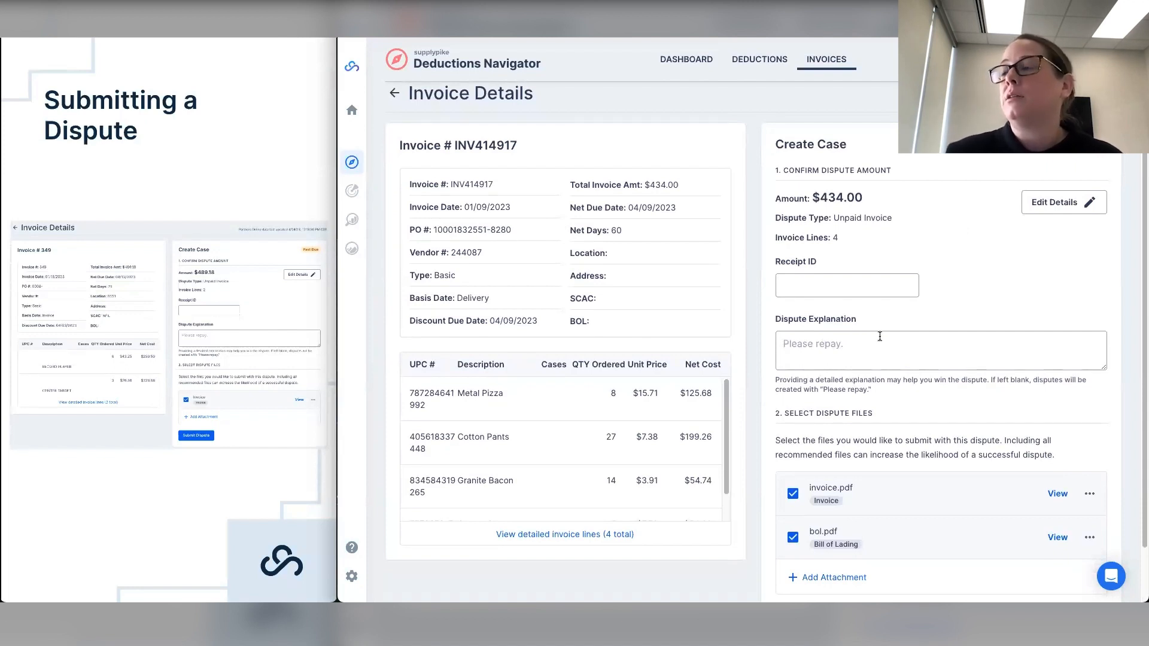
pyautogui.scroll(-1, 880, 337)
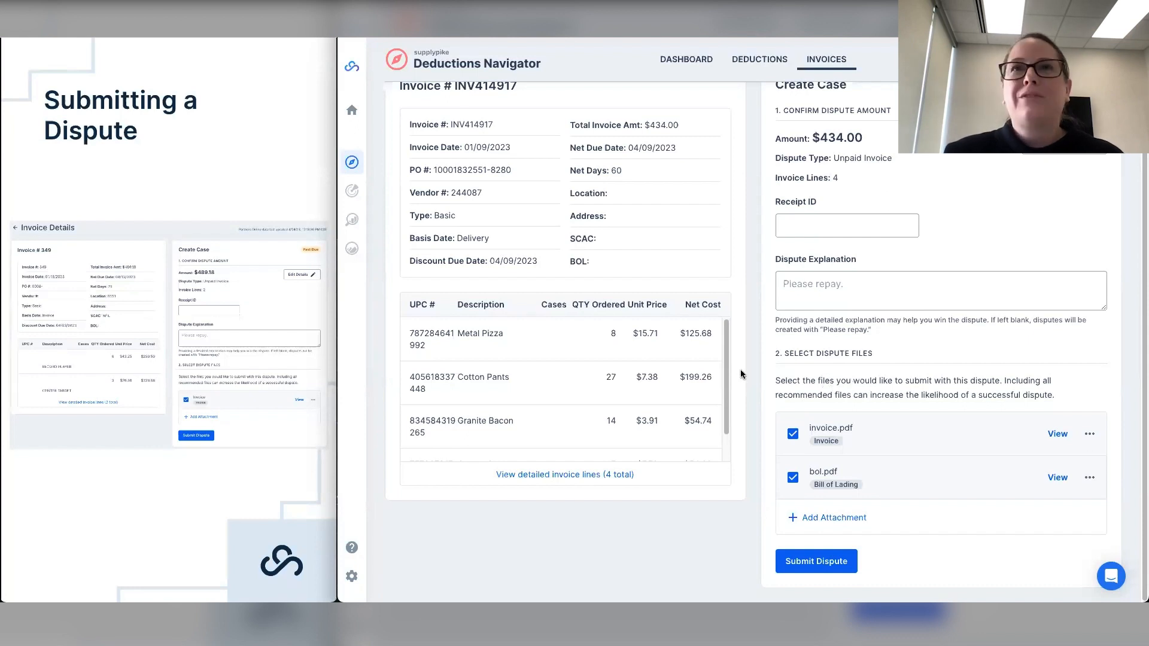
pyautogui.click(829, 565)
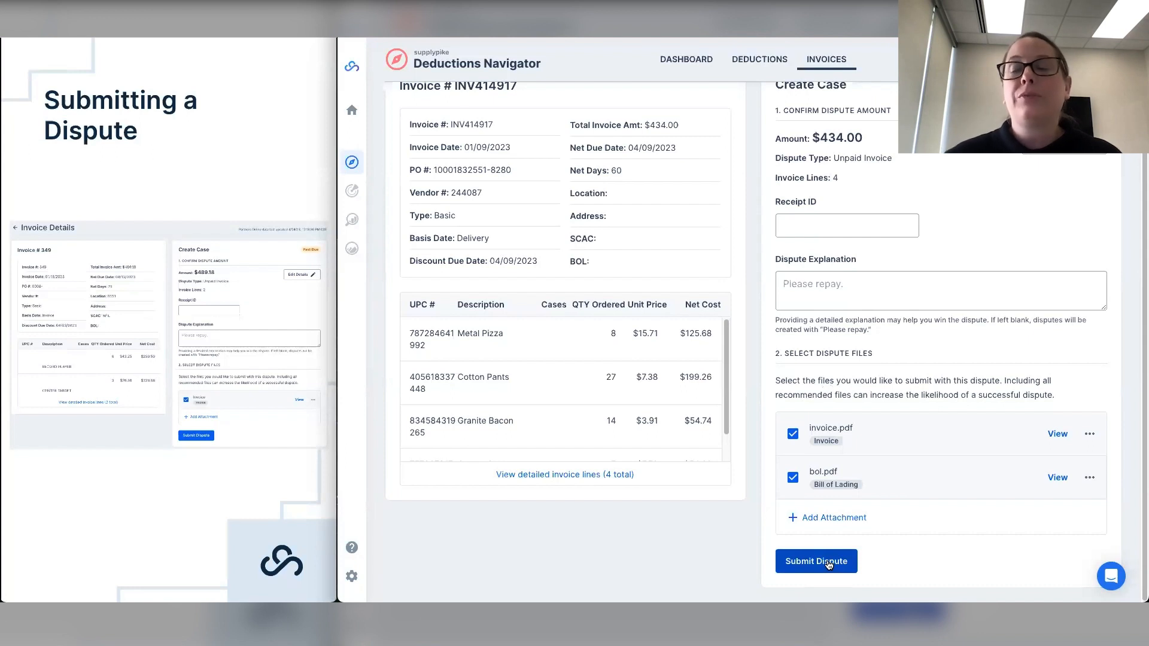
pyautogui.scroll(2, 679, 149)
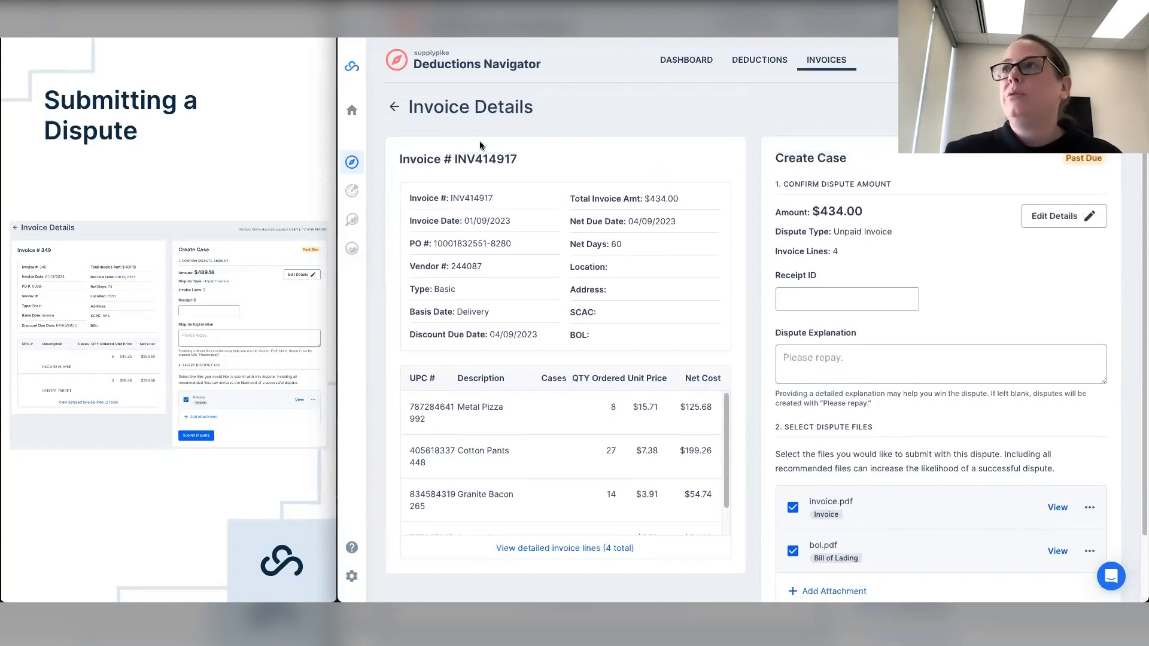
# Show the in-progress invoices and examine the case information of the first Target Research invoice, ending back at the list.
pyautogui.click(392, 109)
pyautogui.click(512, 132)
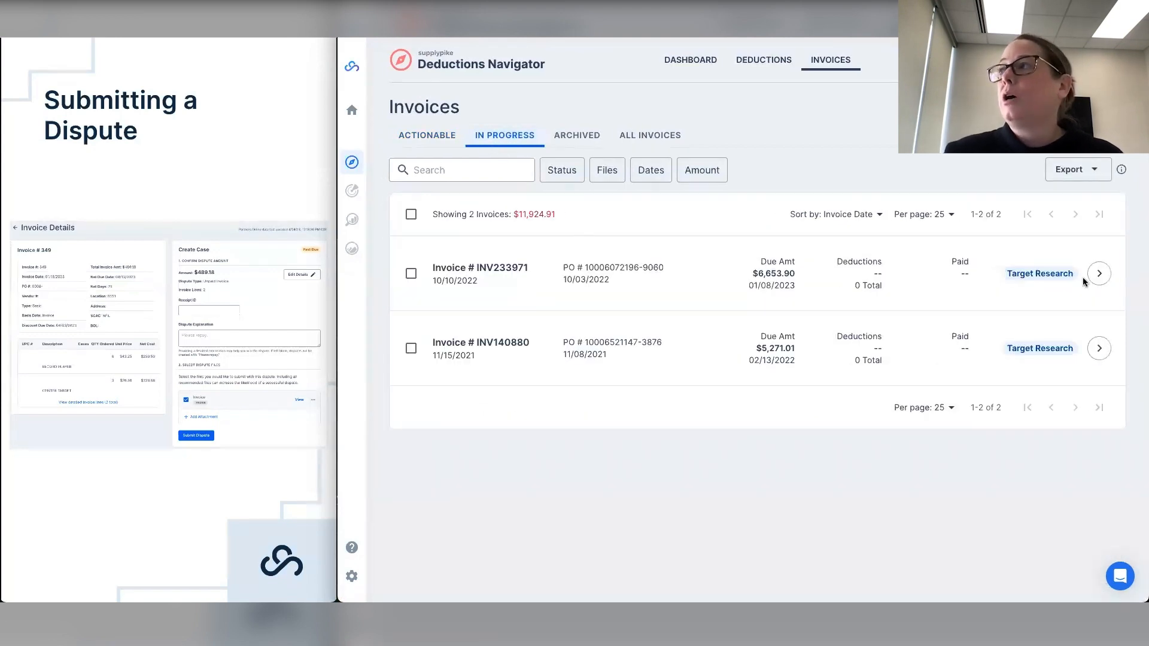
pyautogui.click(1100, 278)
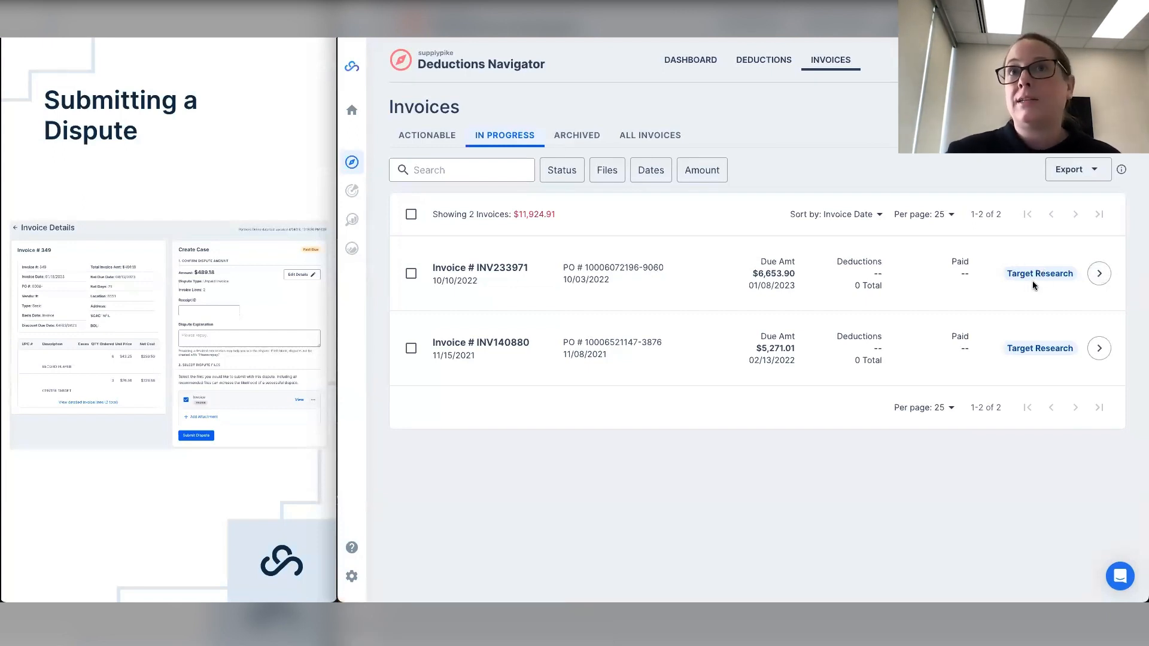
pyautogui.click(1097, 277)
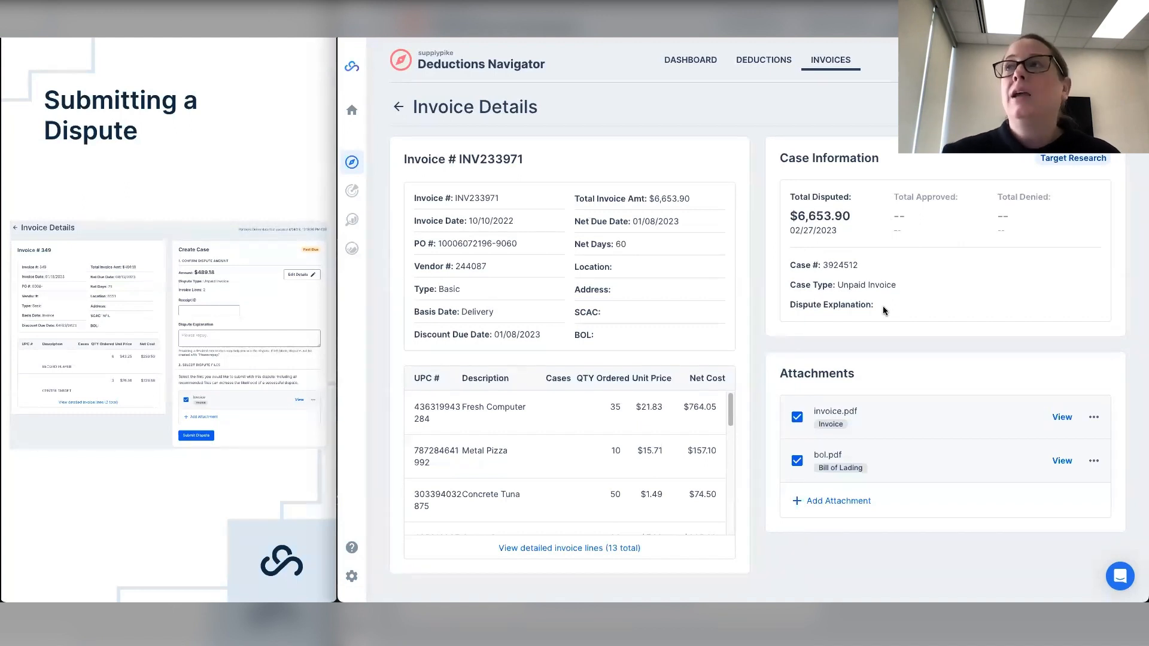
pyautogui.click(398, 107)
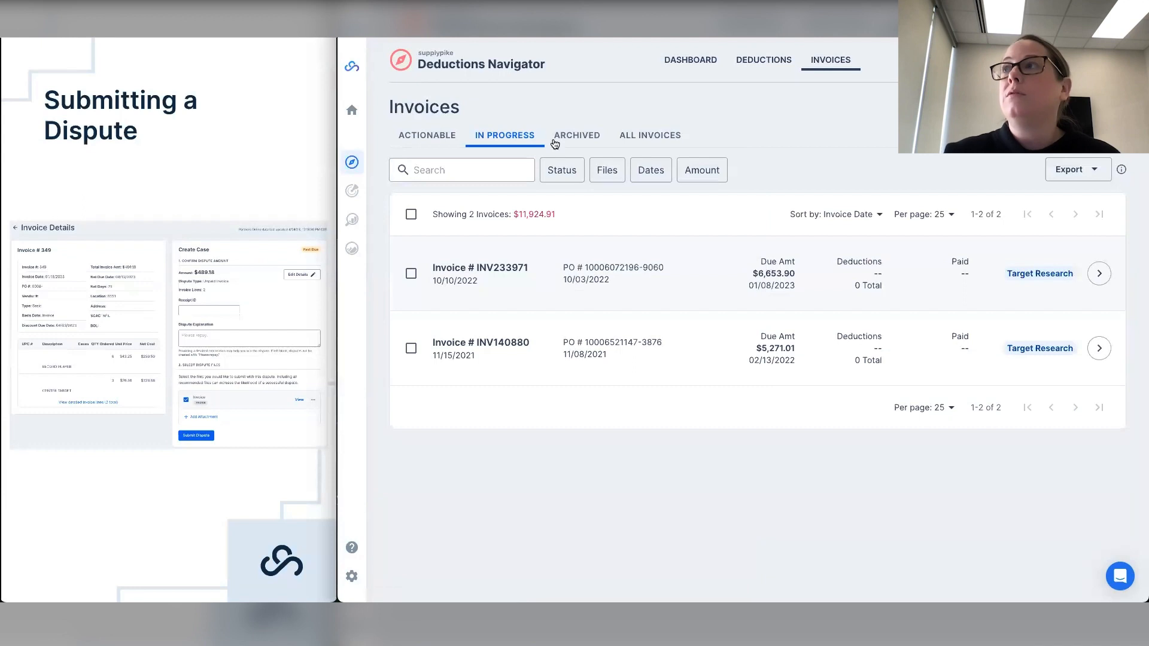
# View the archived invoices' status filter choices and the first paid invoice's payment details, ending back at the list.
pyautogui.click(577, 136)
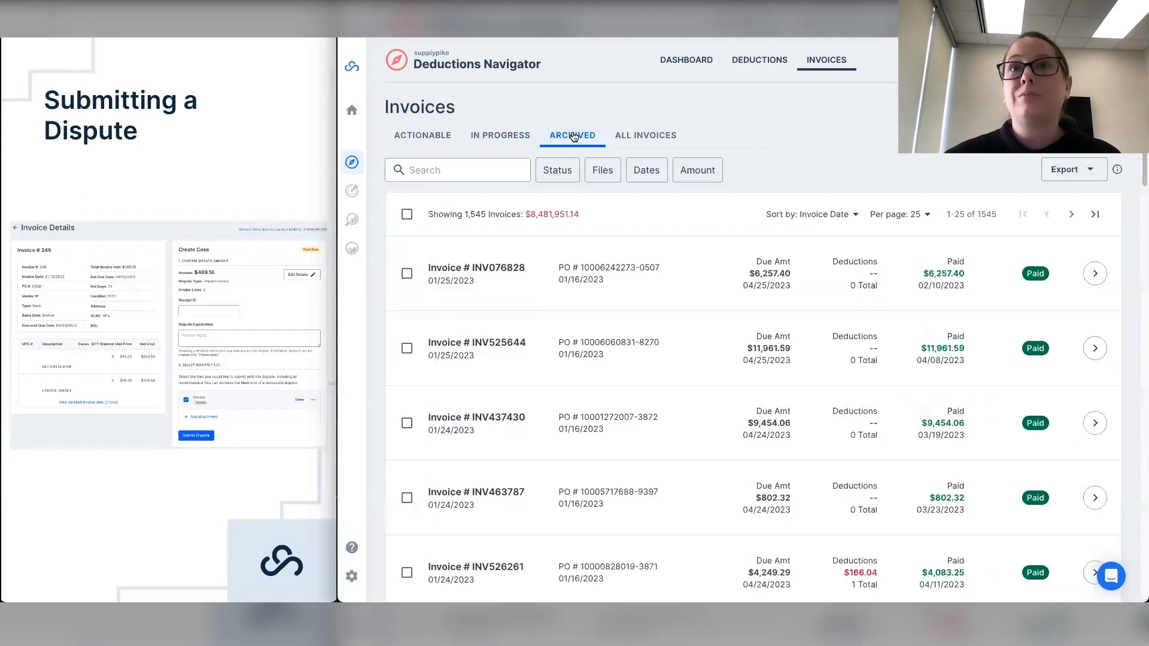
pyautogui.click(562, 170)
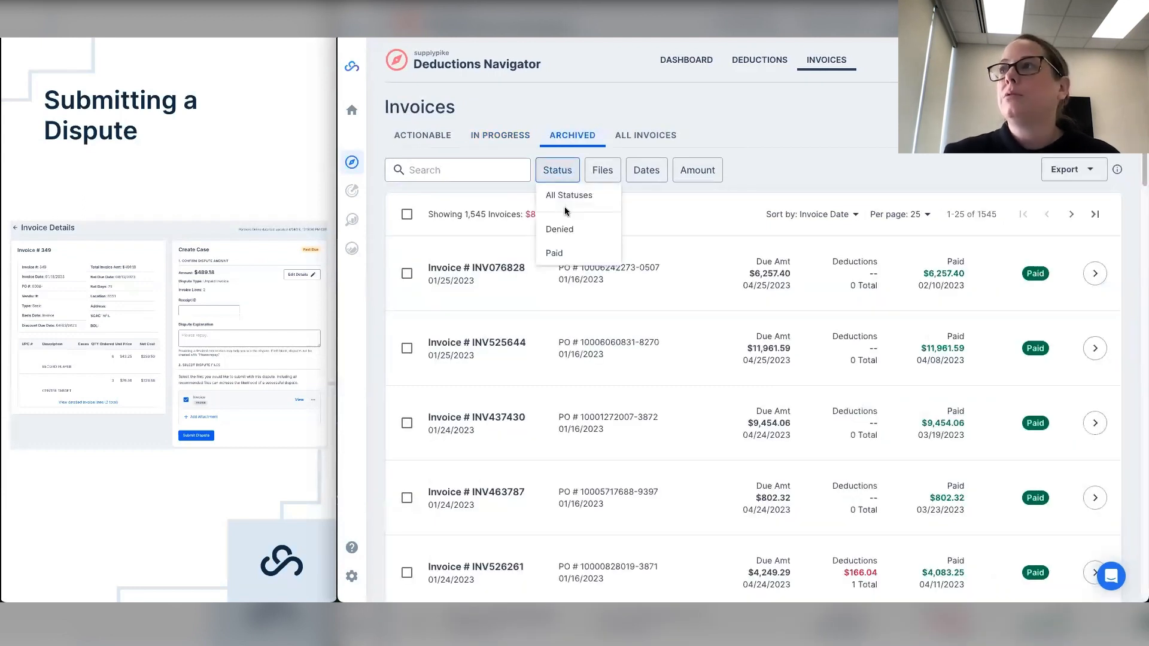
pyautogui.click(553, 171)
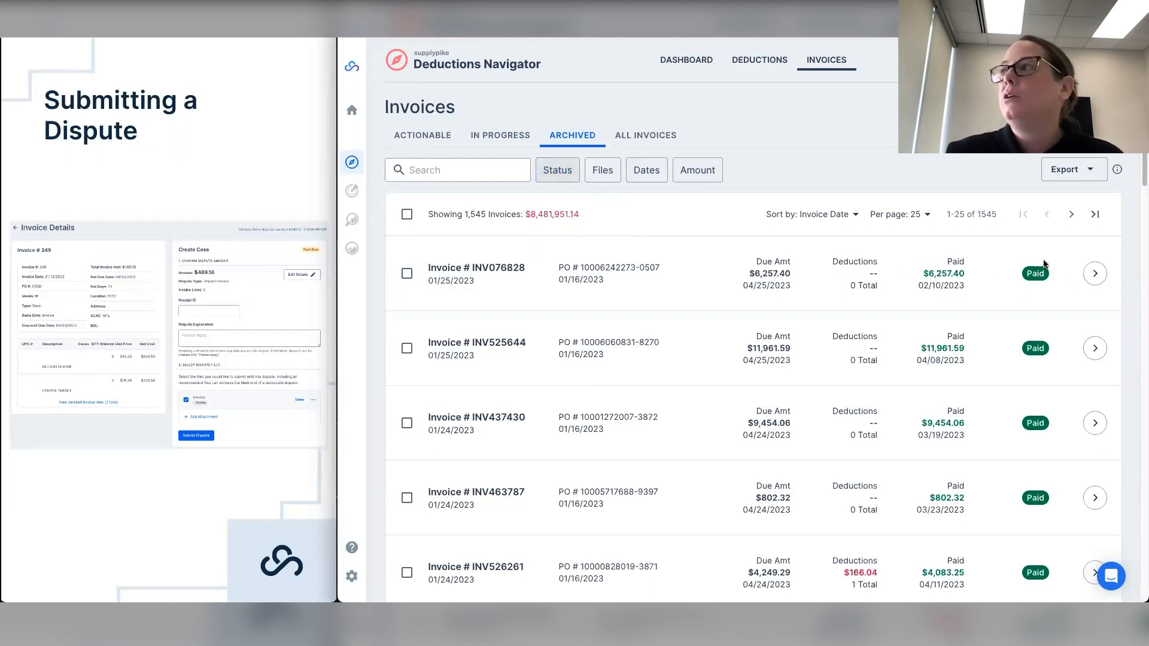
pyautogui.click(1095, 275)
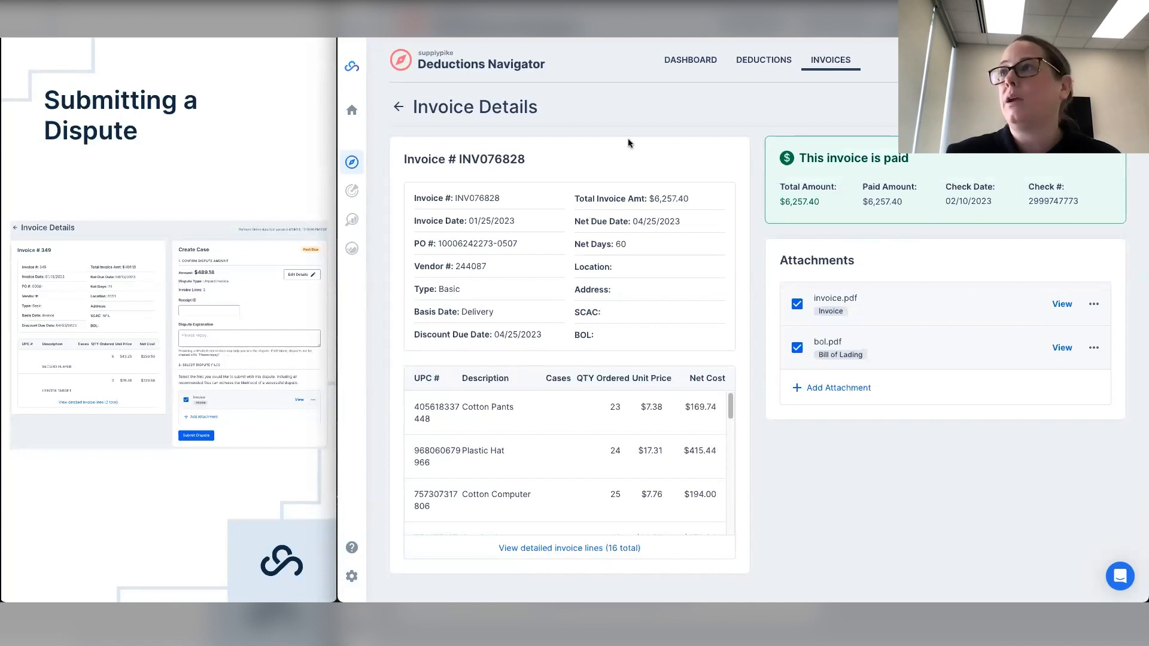
pyautogui.click(398, 108)
# Filter the archived invoices by the Denied status.
pyautogui.click(556, 170)
pyautogui.click(586, 231)
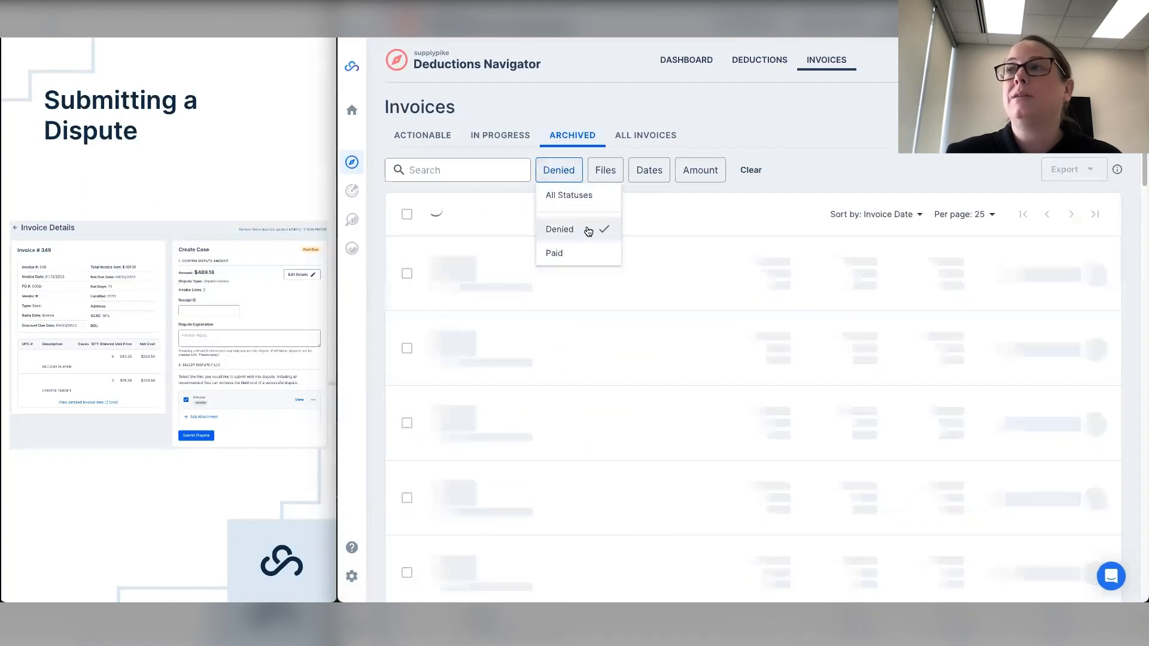
pyautogui.click(723, 213)
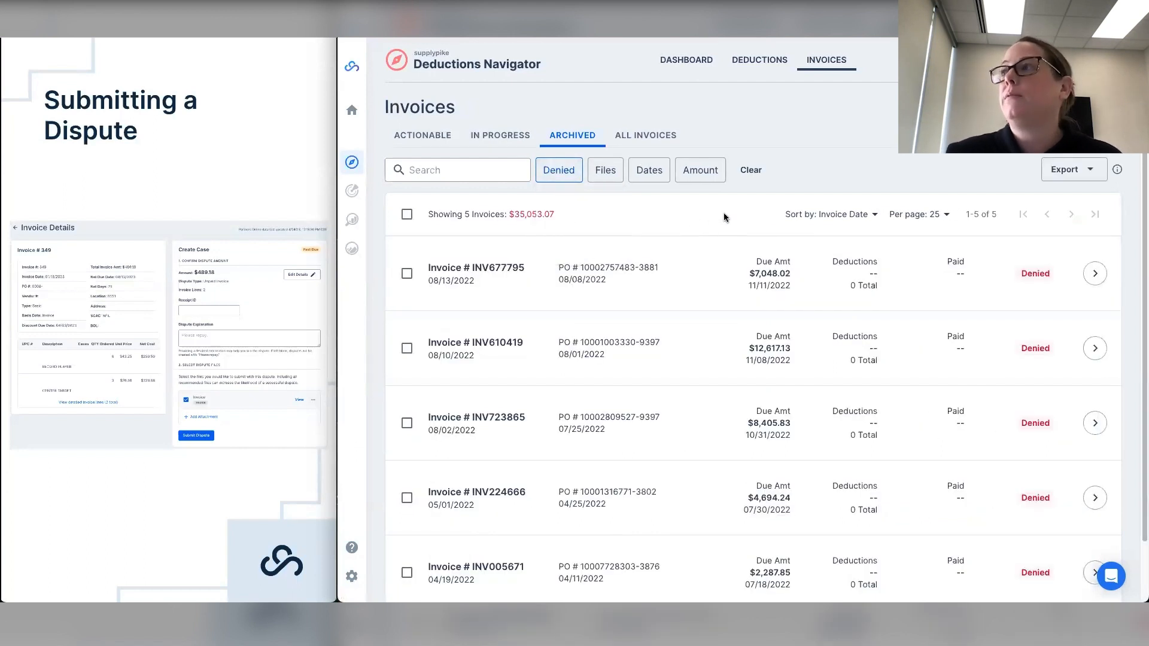
# Open the first denied invoice, highlight its resolution explanation and examine the resubmit form down to the dispute files.
pyautogui.click(1092, 272)
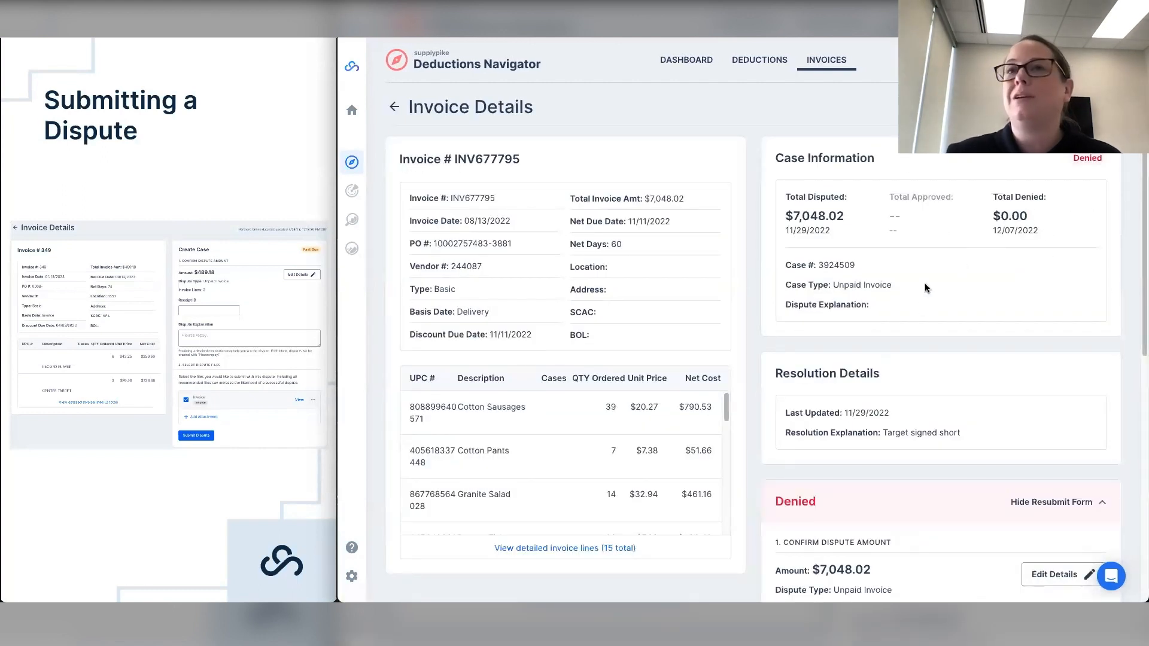
pyautogui.scroll(-1, 925, 284)
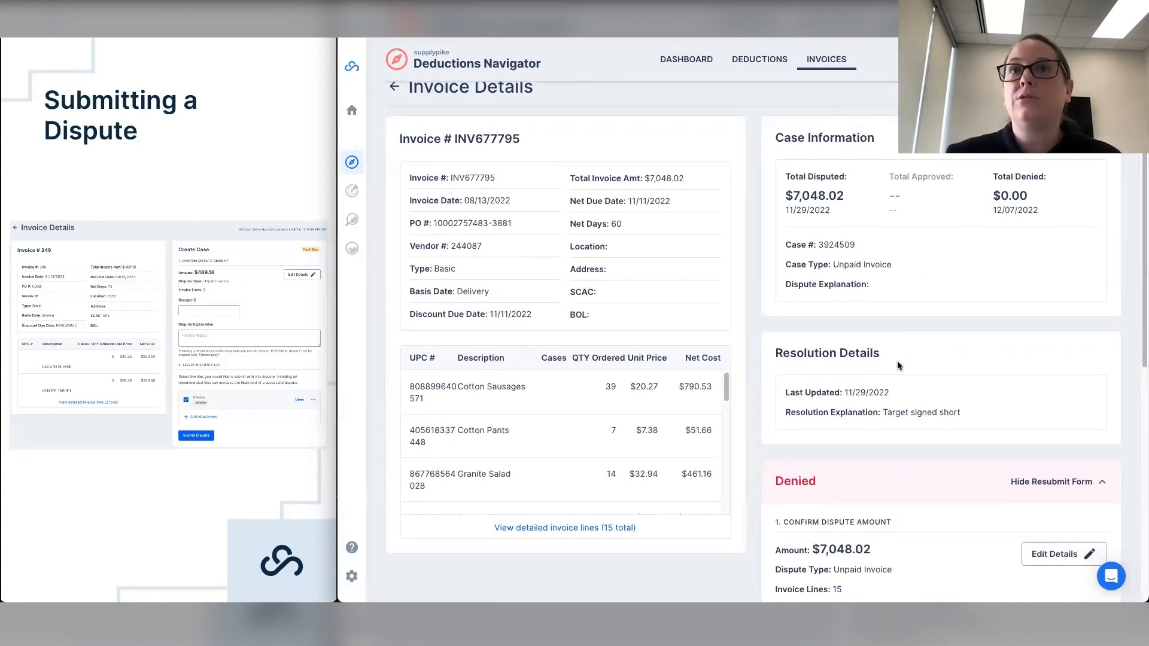
pyautogui.scroll(-1, 896, 361)
pyautogui.moveTo(892, 396); pyautogui.dragTo(953, 397)
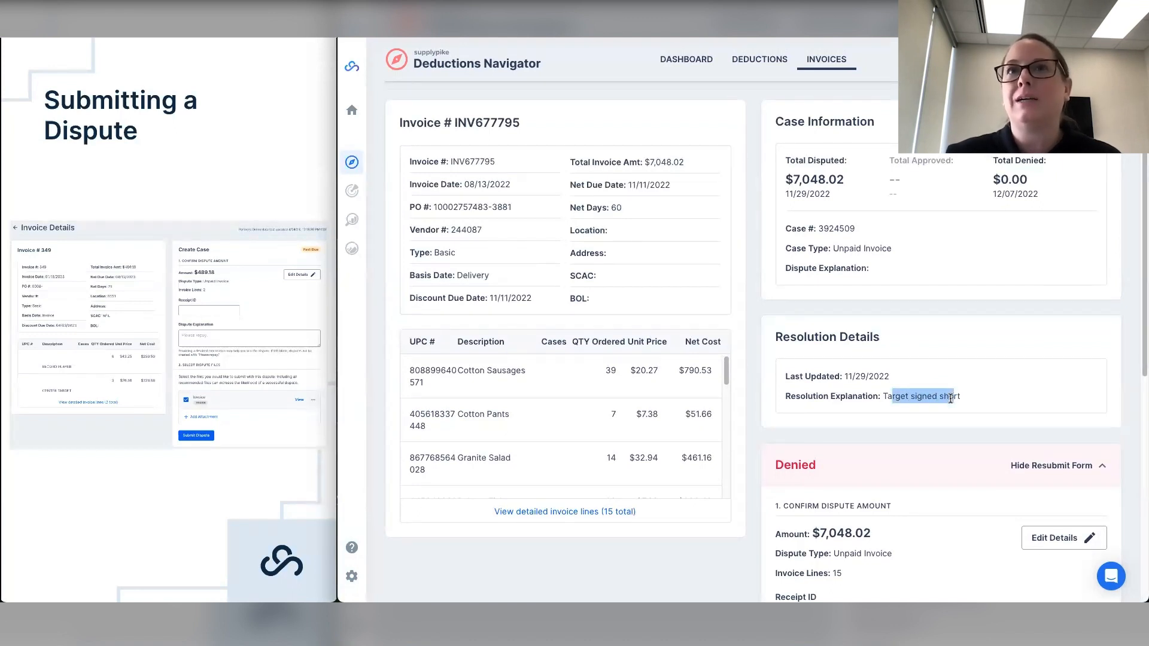
pyautogui.scroll(-5, 951, 398)
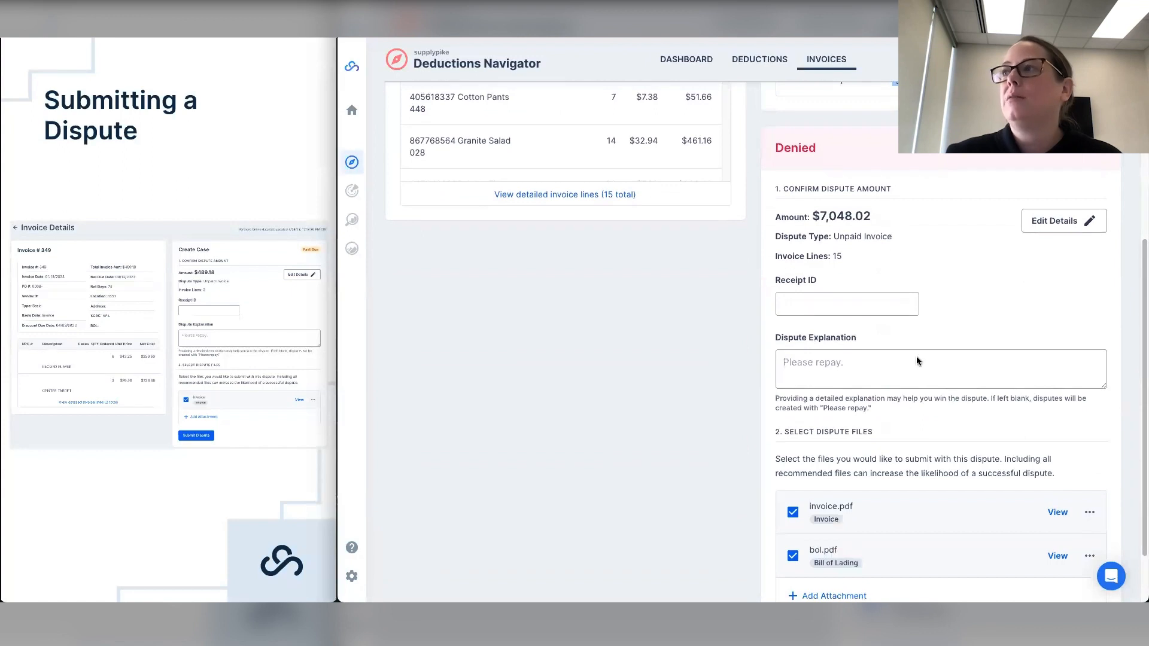
pyautogui.scroll(-1, 828, 398)
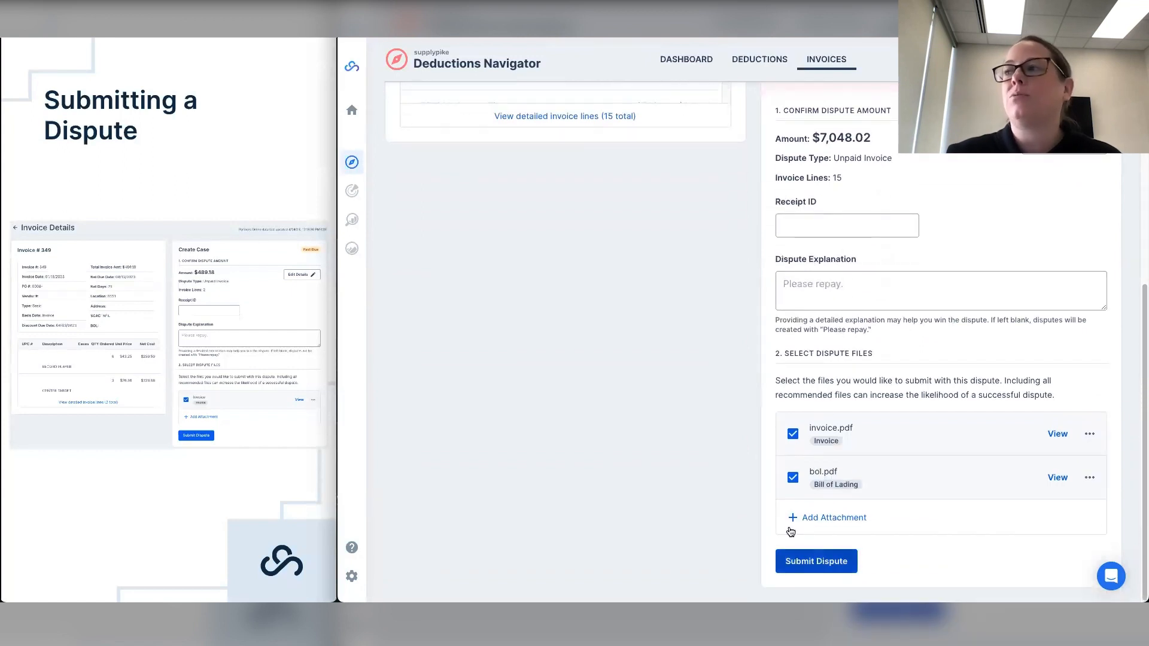
# Return to the denied invoices list and advance the presentation to the Contact Us slide.
pyautogui.scroll(7, 673, 418)
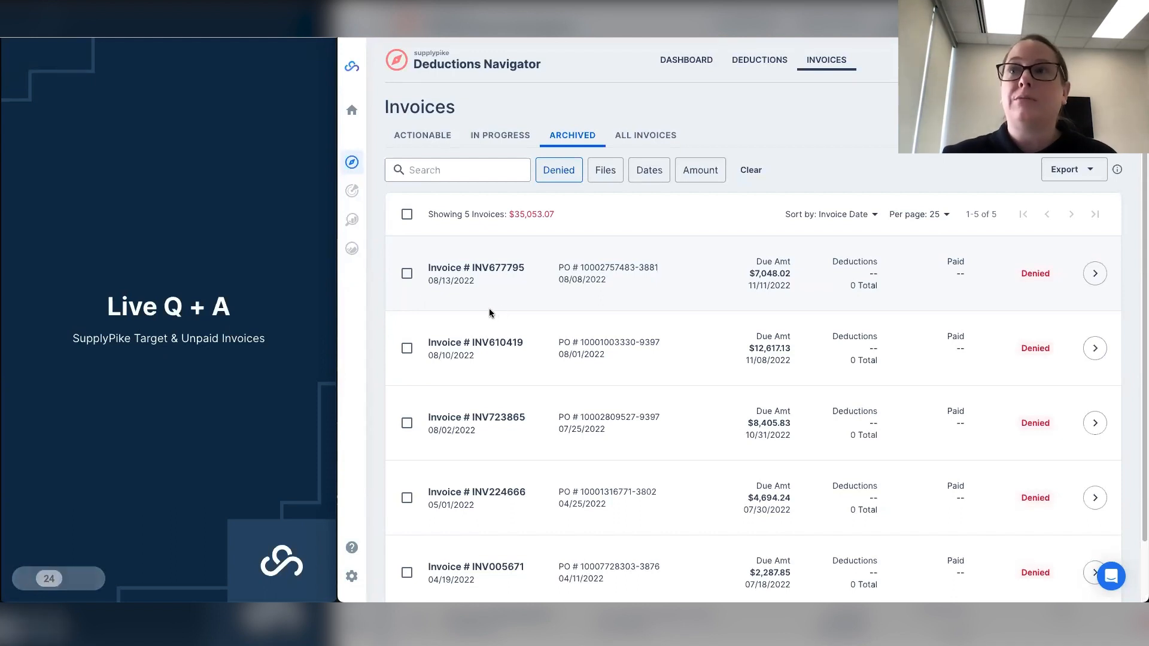
pyautogui.click(239, 296)
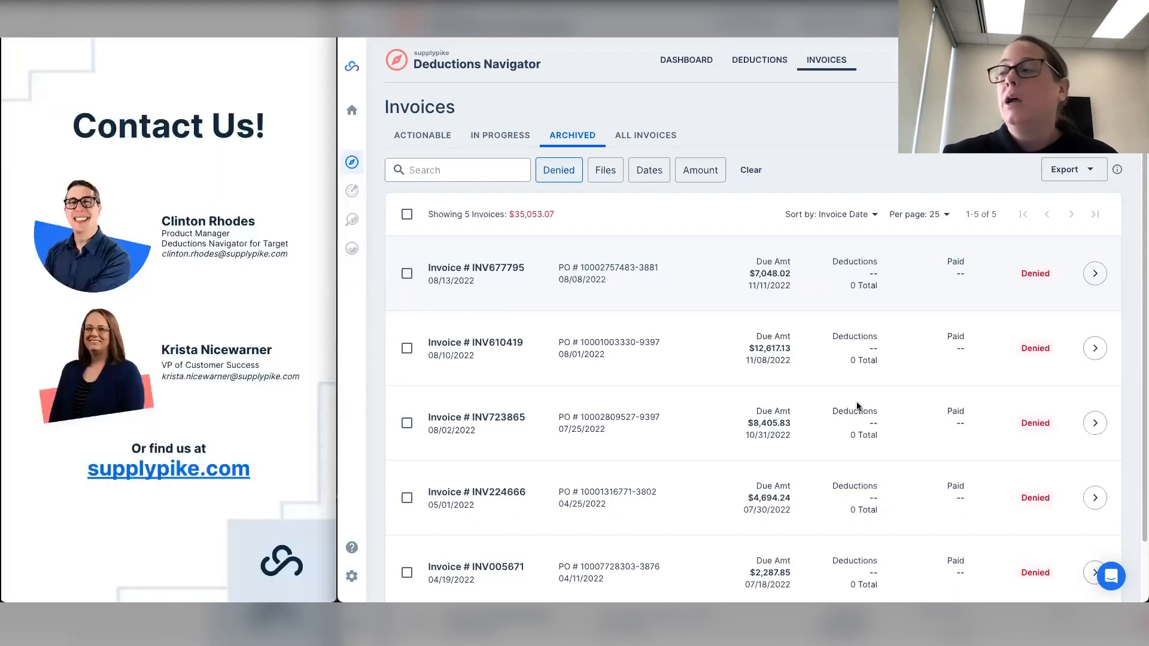
# Open the support messenger's new-message conversation, highlight the typical reply time and return to the messenger home.
pyautogui.click(1112, 575)
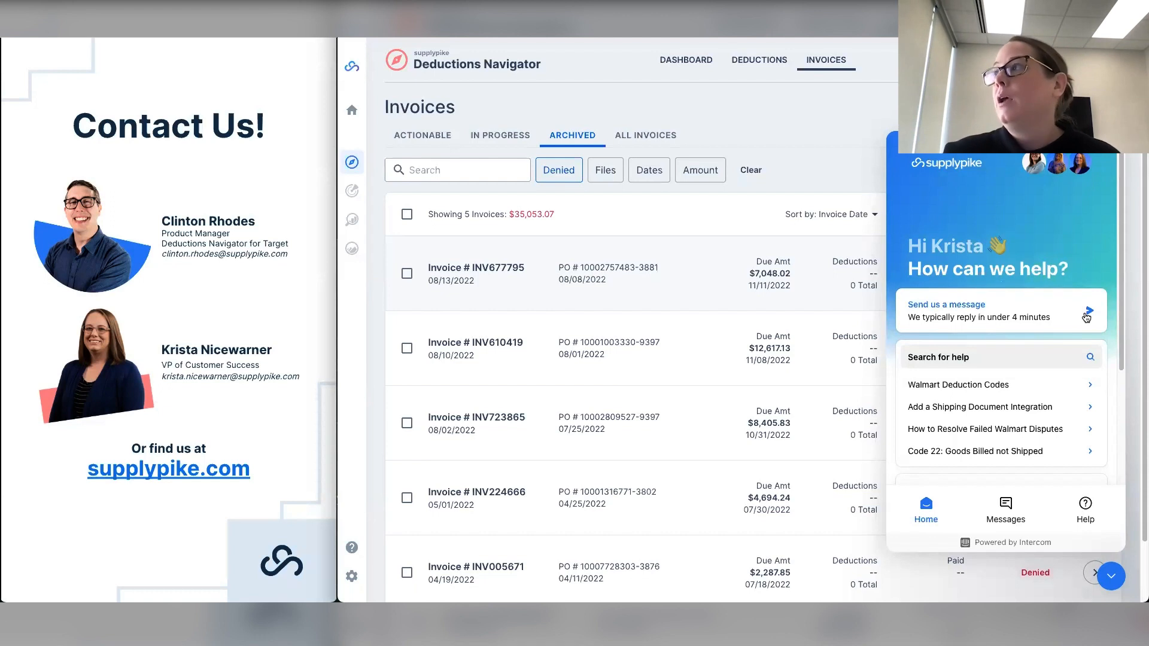
pyautogui.click(1086, 316)
pyautogui.click(909, 150)
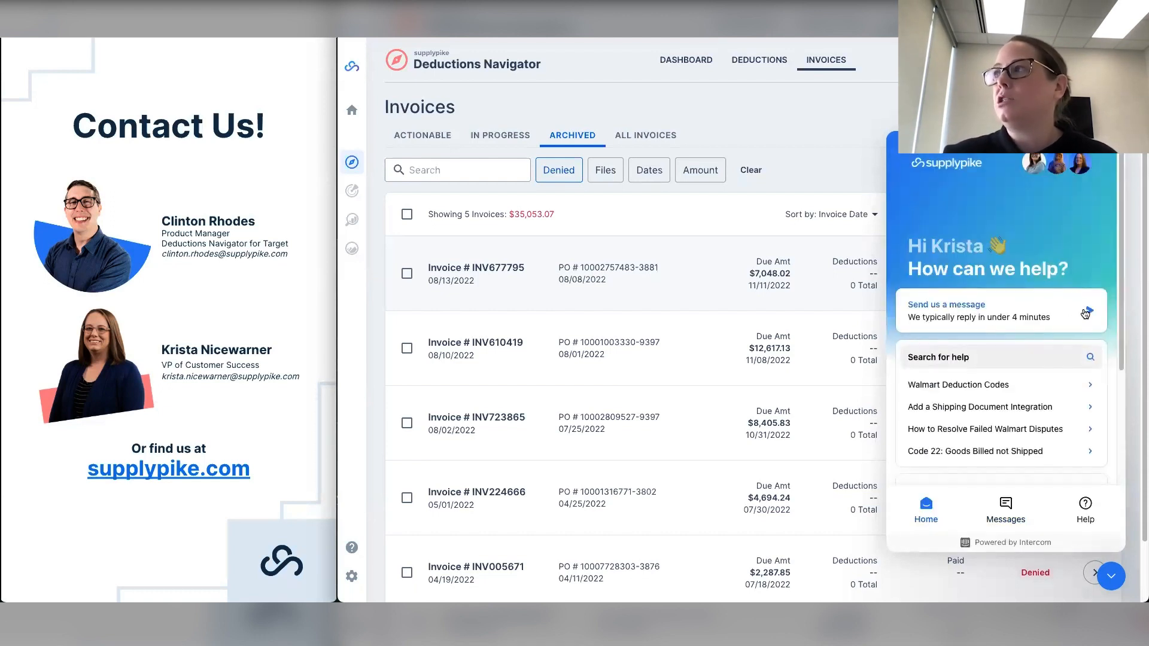
pyautogui.click(1077, 317)
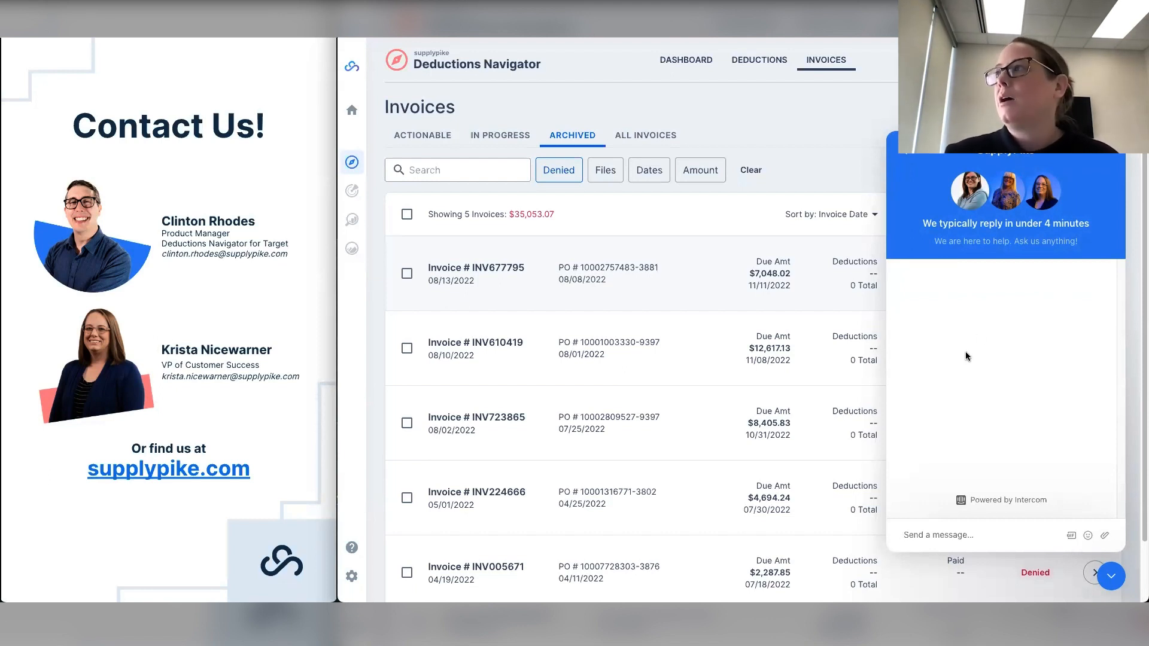
pyautogui.moveTo(1080, 224); pyautogui.dragTo(1016, 224)
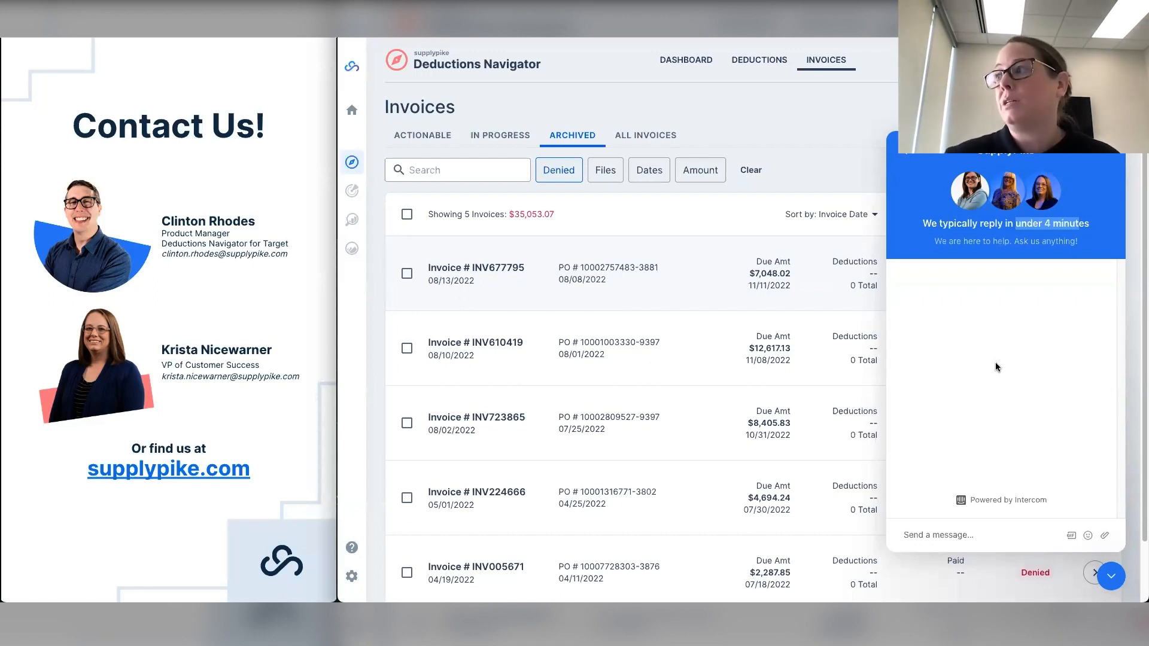
pyautogui.click(996, 362)
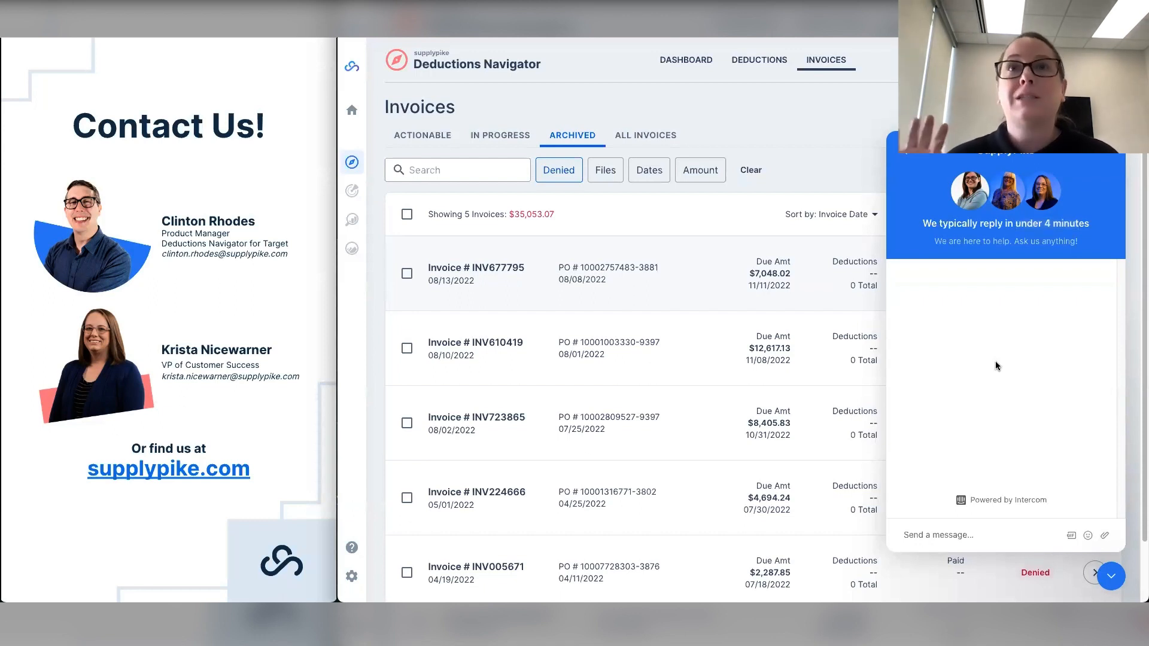
pyautogui.click(914, 154)
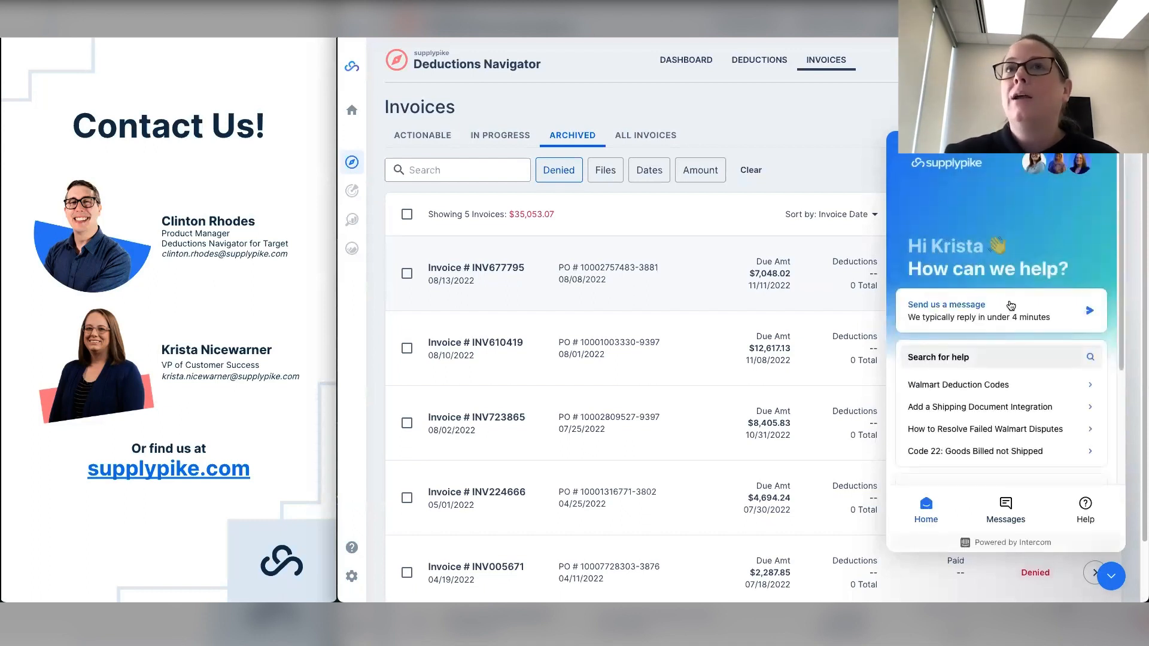
# Browse the help collections, examine the article topics under Deductions Navigator - Target and return to the messenger home.
pyautogui.scroll(-2, 1005, 304)
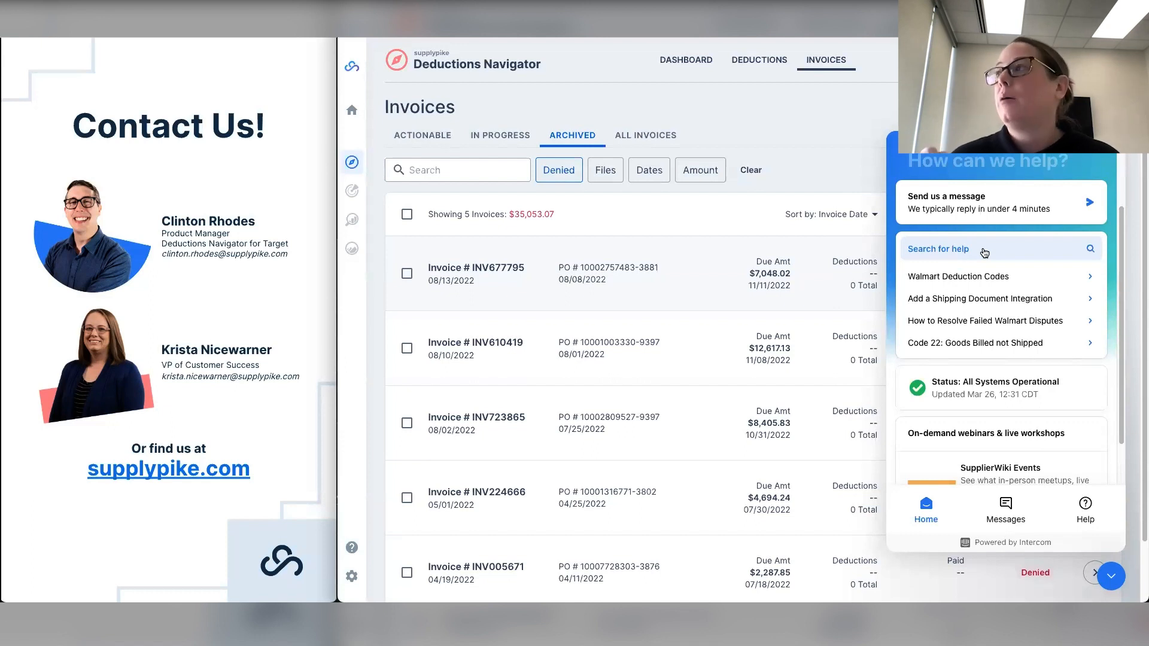
pyautogui.click(985, 253)
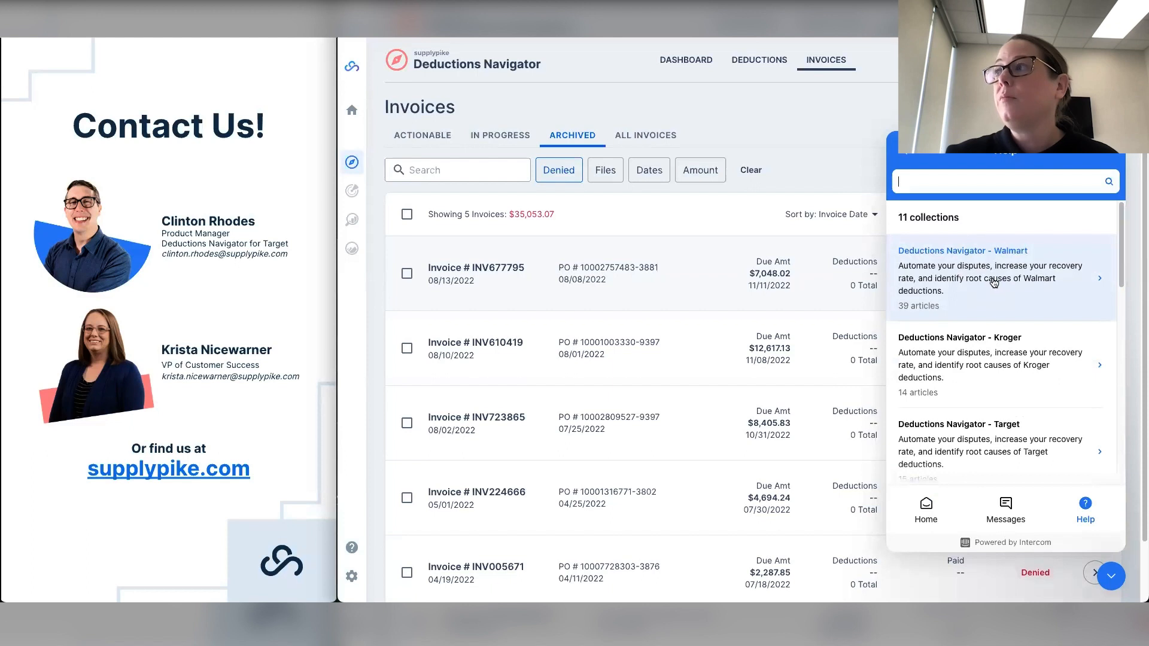
pyautogui.scroll(-1, 993, 282)
pyautogui.scroll(-3, 993, 282)
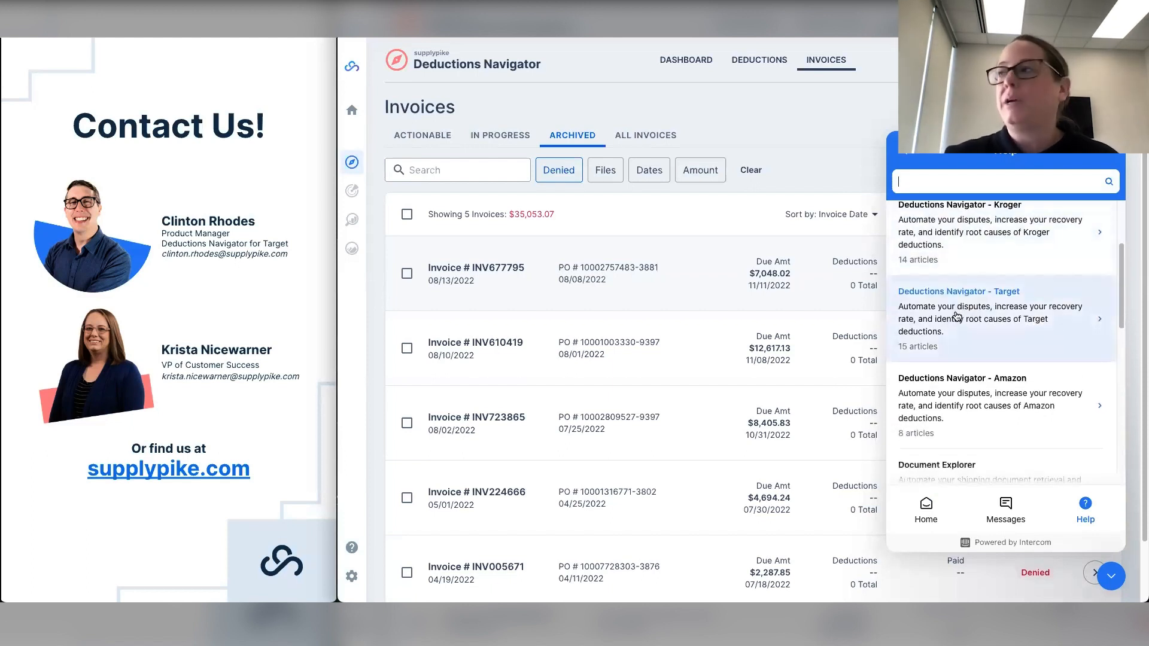
pyautogui.click(967, 305)
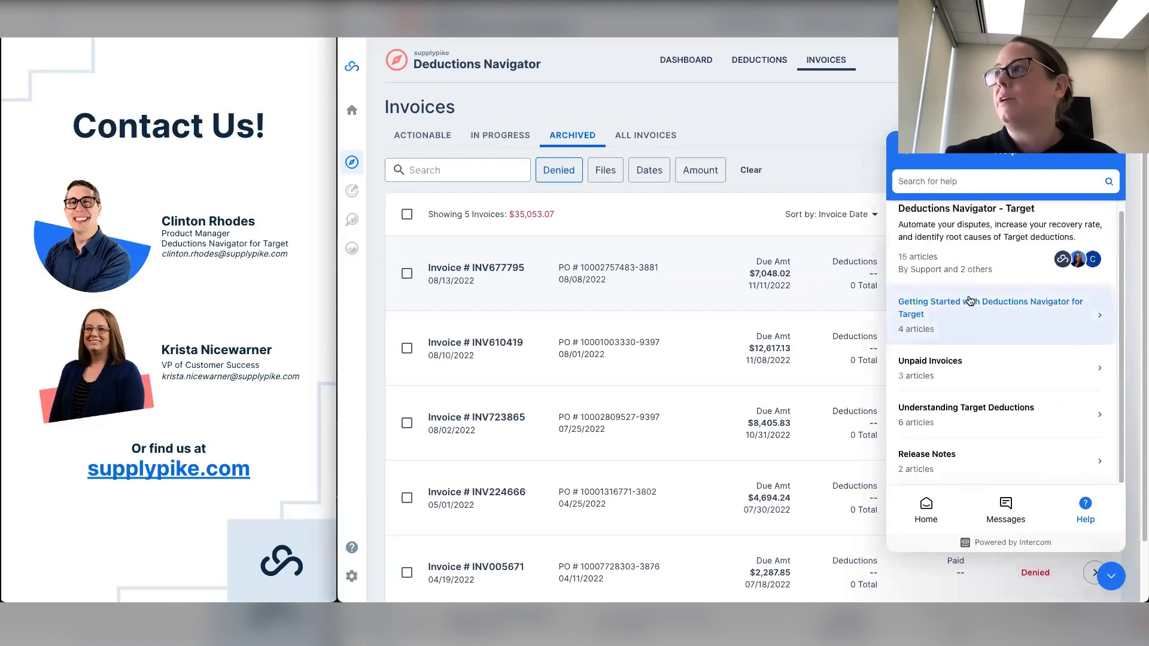
pyautogui.scroll(-1, 952, 293)
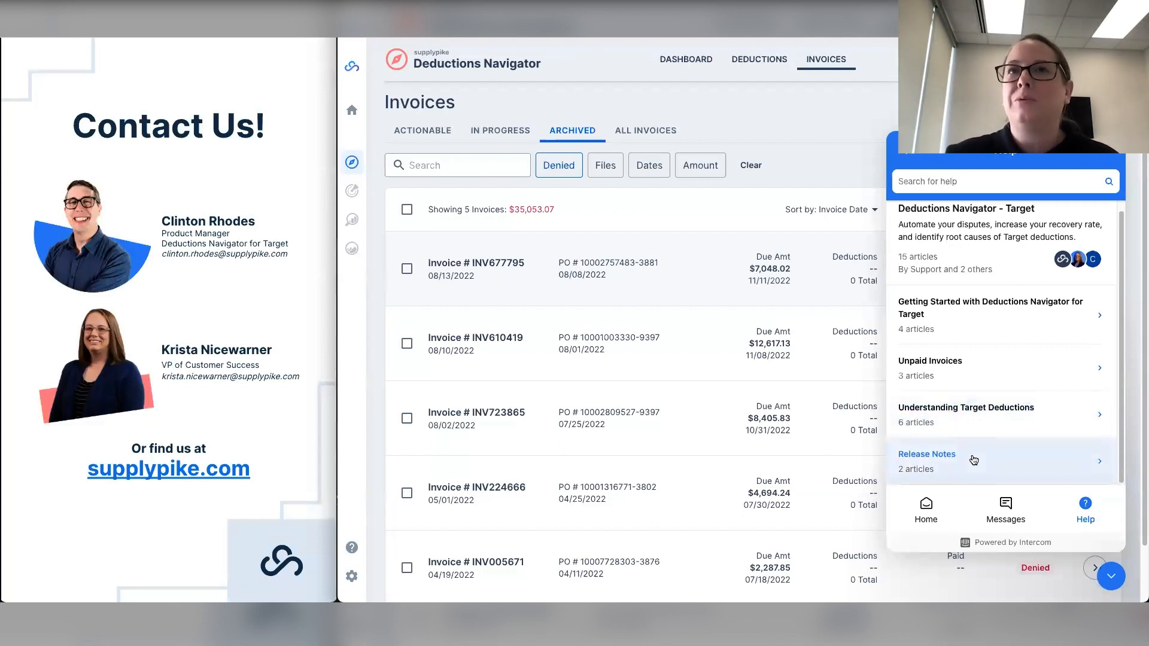
pyautogui.scroll(1, 990, 419)
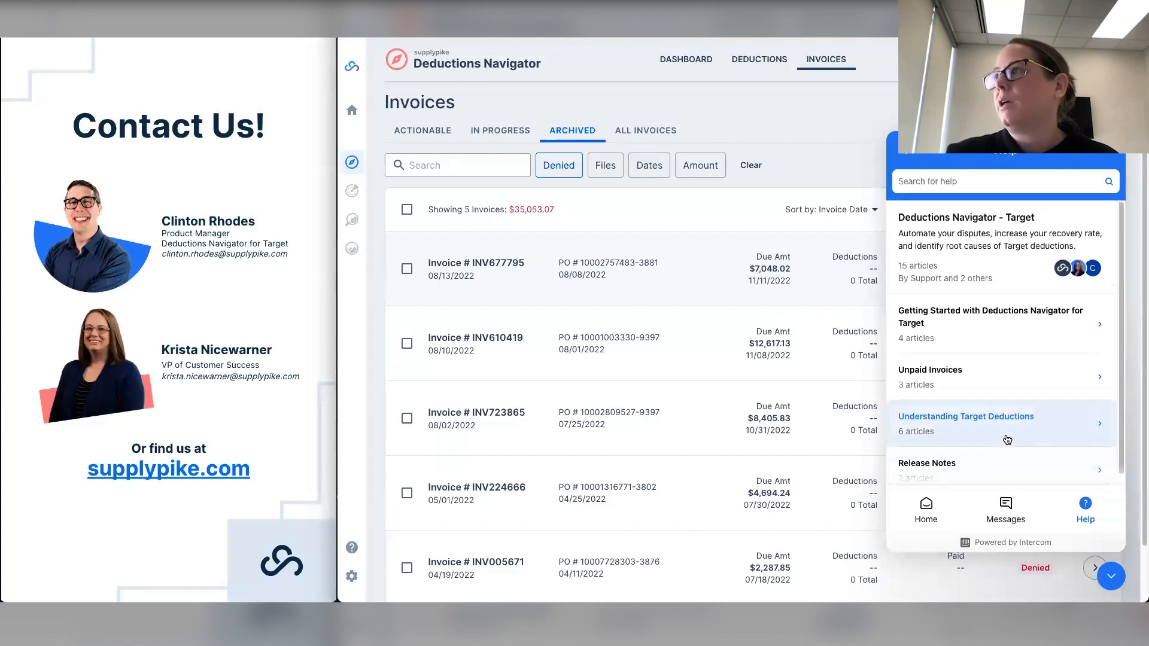
pyautogui.click(907, 152)
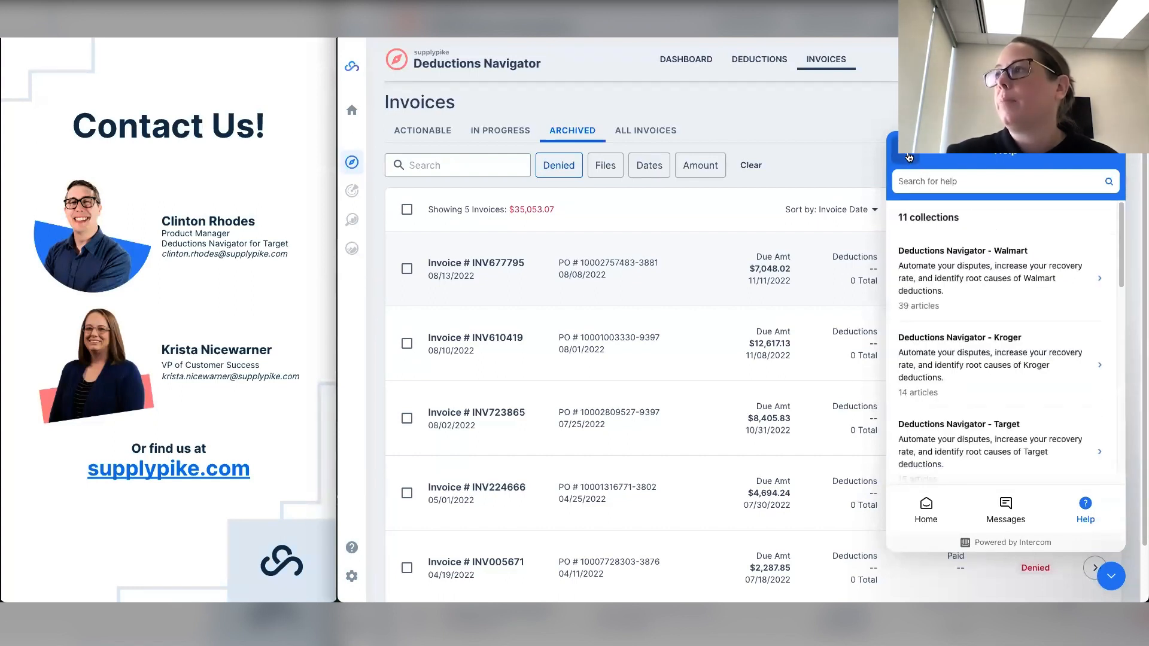
pyautogui.click(908, 152)
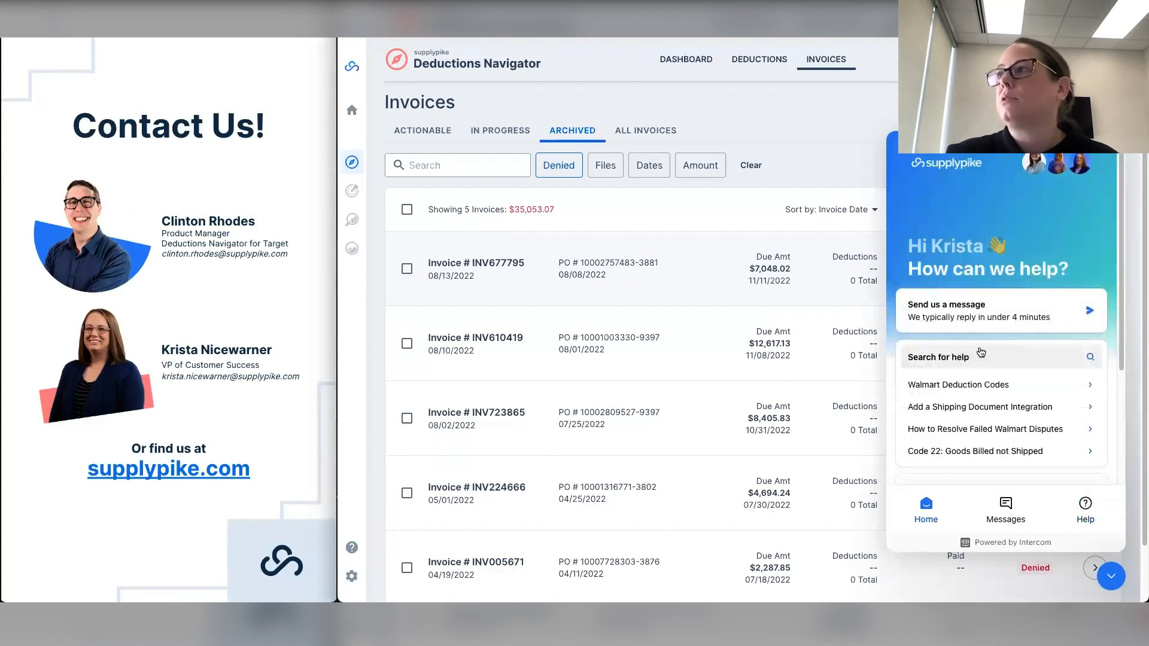
pyautogui.click(982, 351)
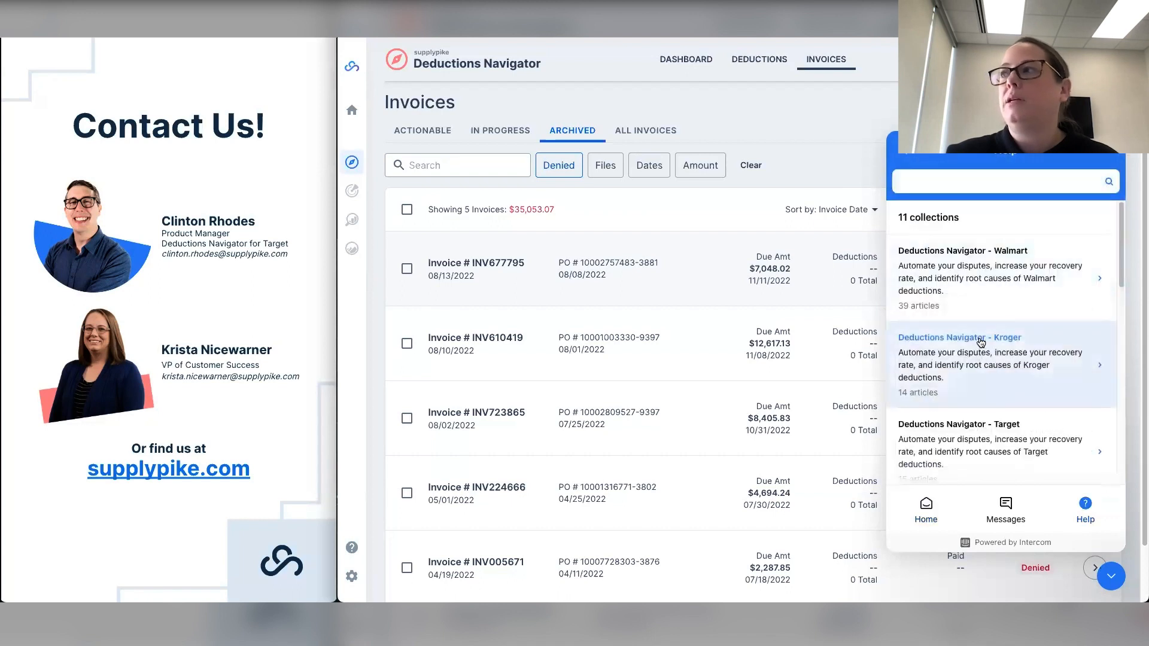
pyautogui.click(909, 154)
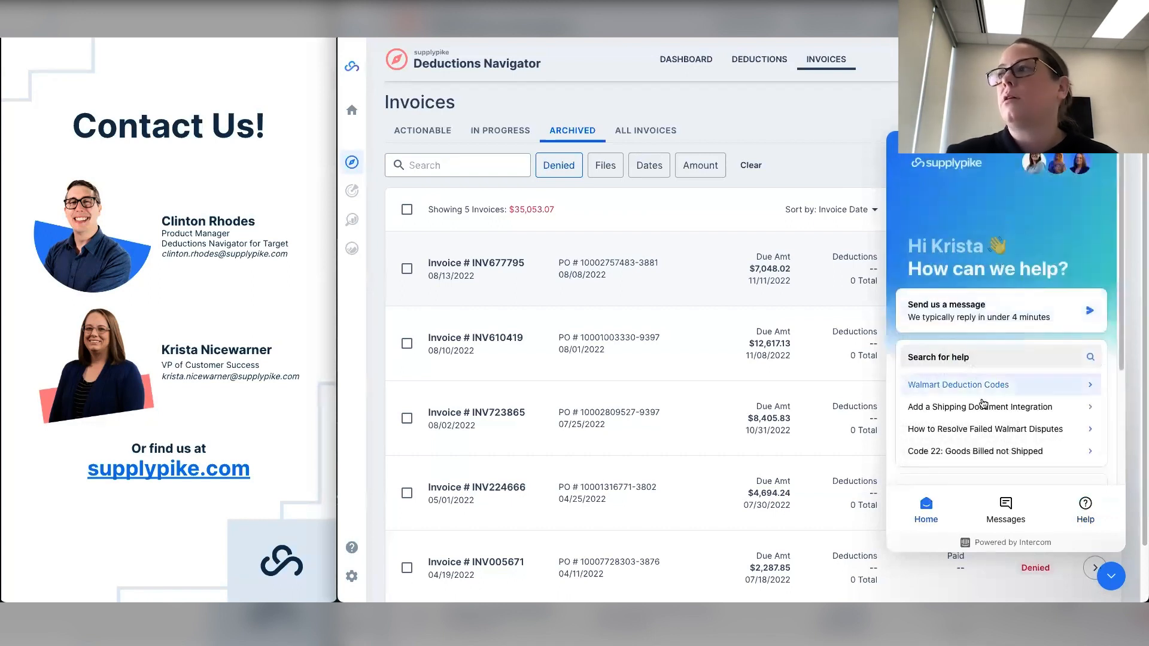
# View the SupplierWiki Events entry under on-demand webinars and live workshops, and close the support messenger.
pyautogui.scroll(-2, 954, 347)
pyautogui.scroll(-3, 954, 347)
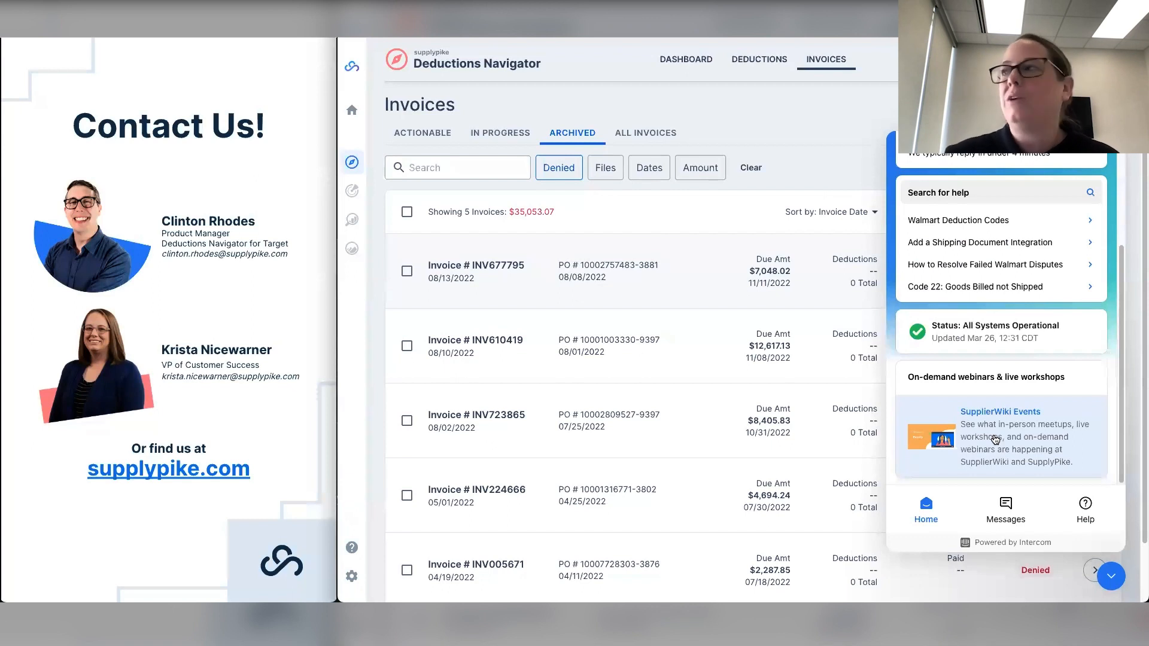
pyautogui.scroll(3, 994, 439)
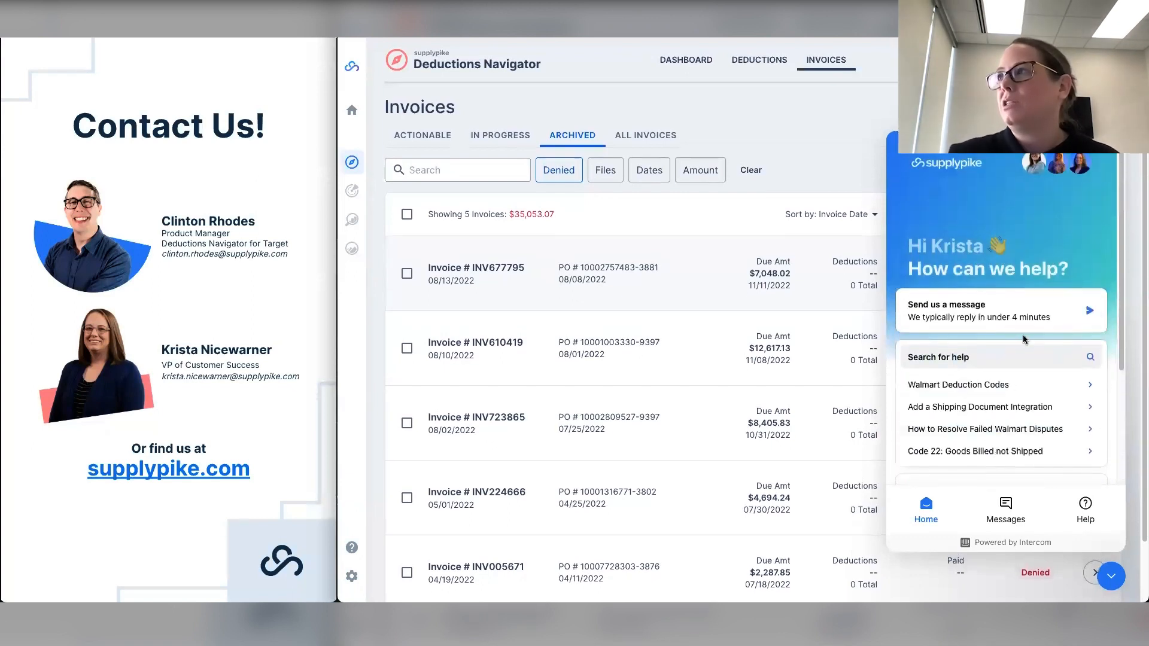
pyautogui.click(1110, 565)
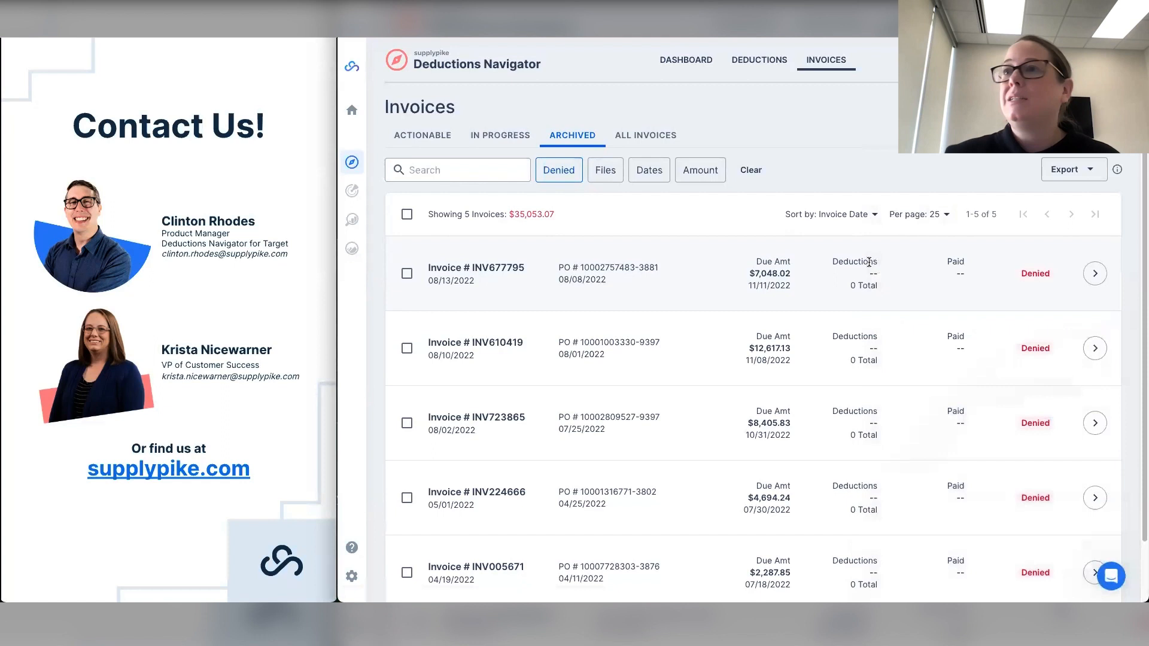